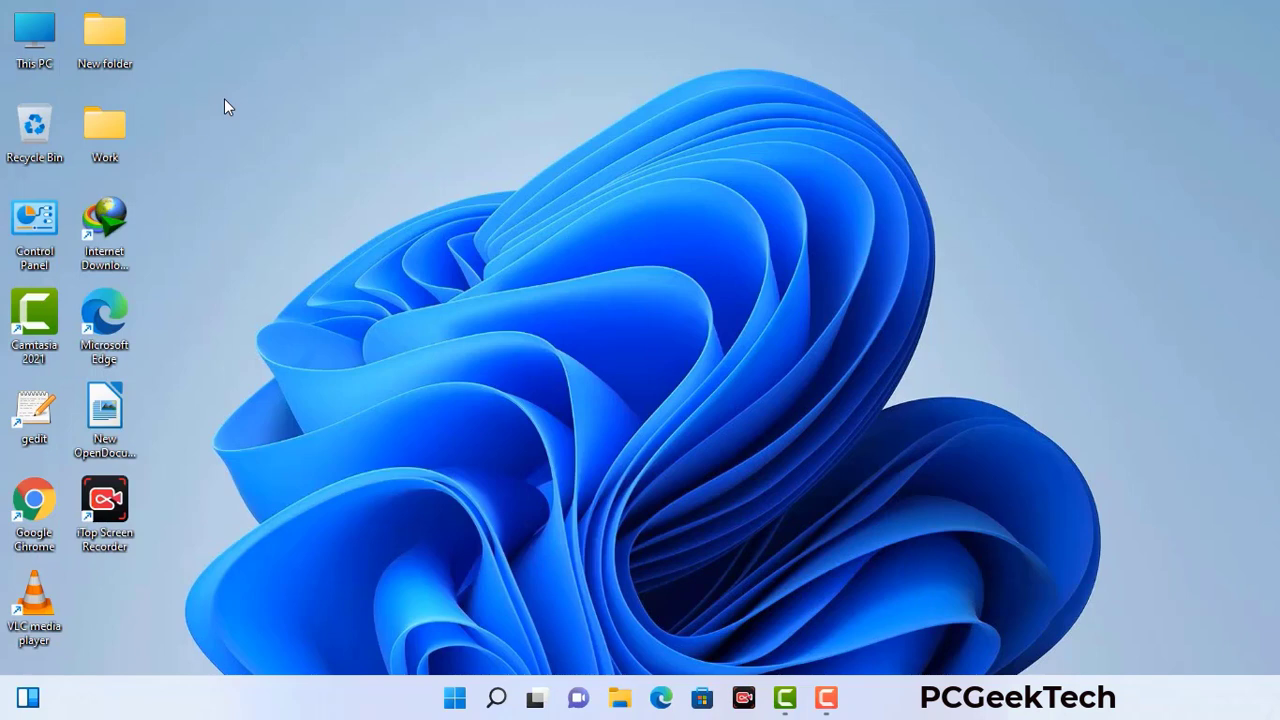
- Launch System Configuration by running msconfig from the Run dialog
{"action": "key", "text": "super+r"}
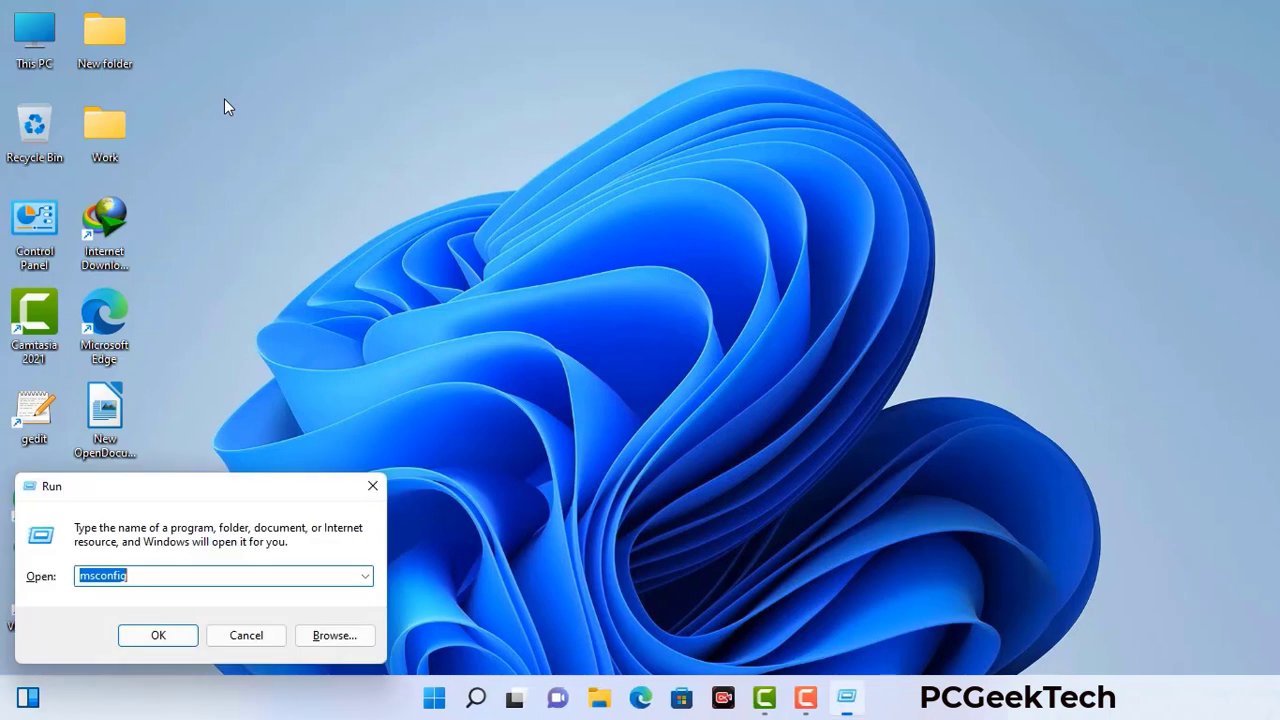
{"action": "left_click_drag", "start_coordinate": [218, 486], "coordinate": [561, 158]}
{"action": "left_click", "coordinate": [511, 251]}
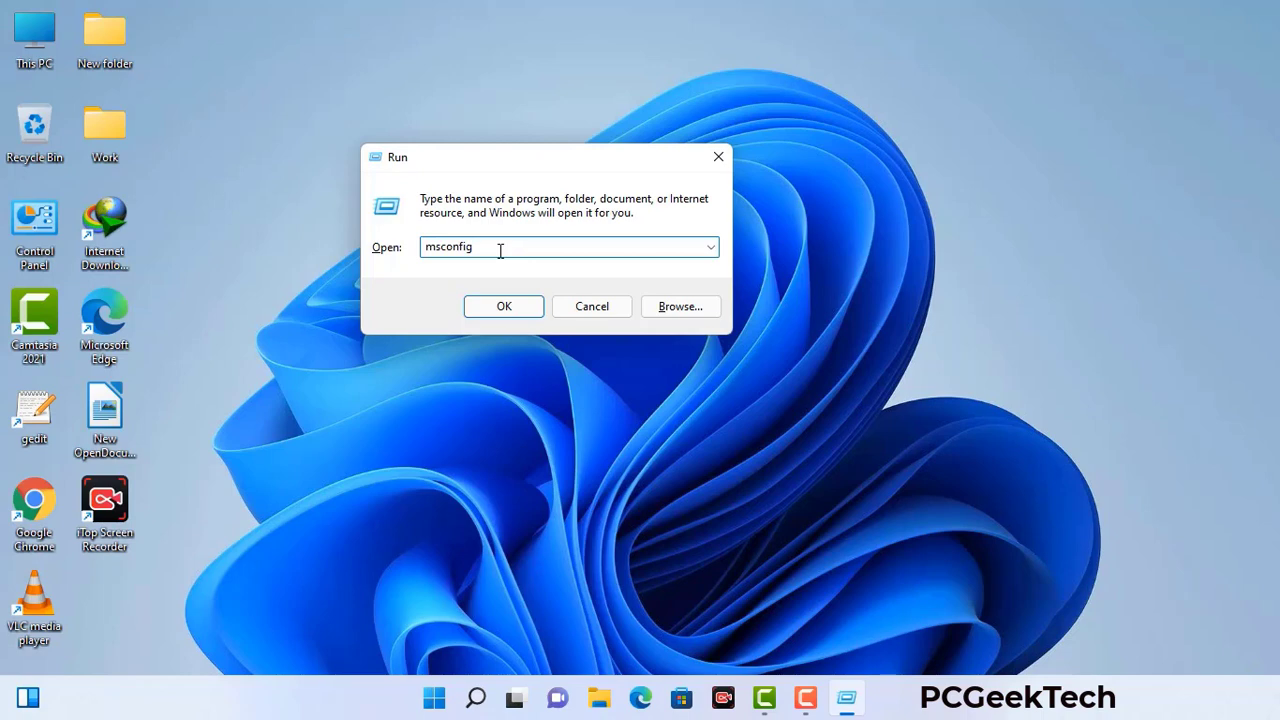
{"action": "left_click", "coordinate": [498, 309]}
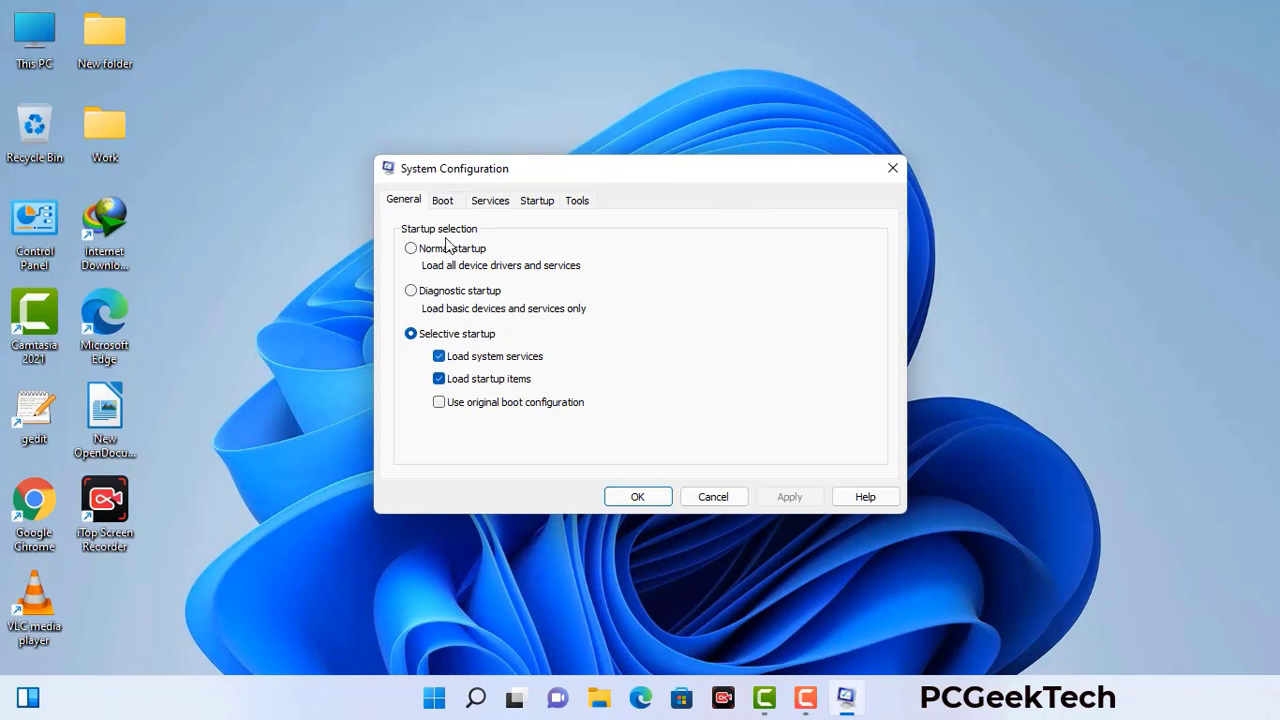
- Enable Safe boot with the Network option in the boot settings, apply the change and confirm
{"action": "left_click", "coordinate": [444, 203]}
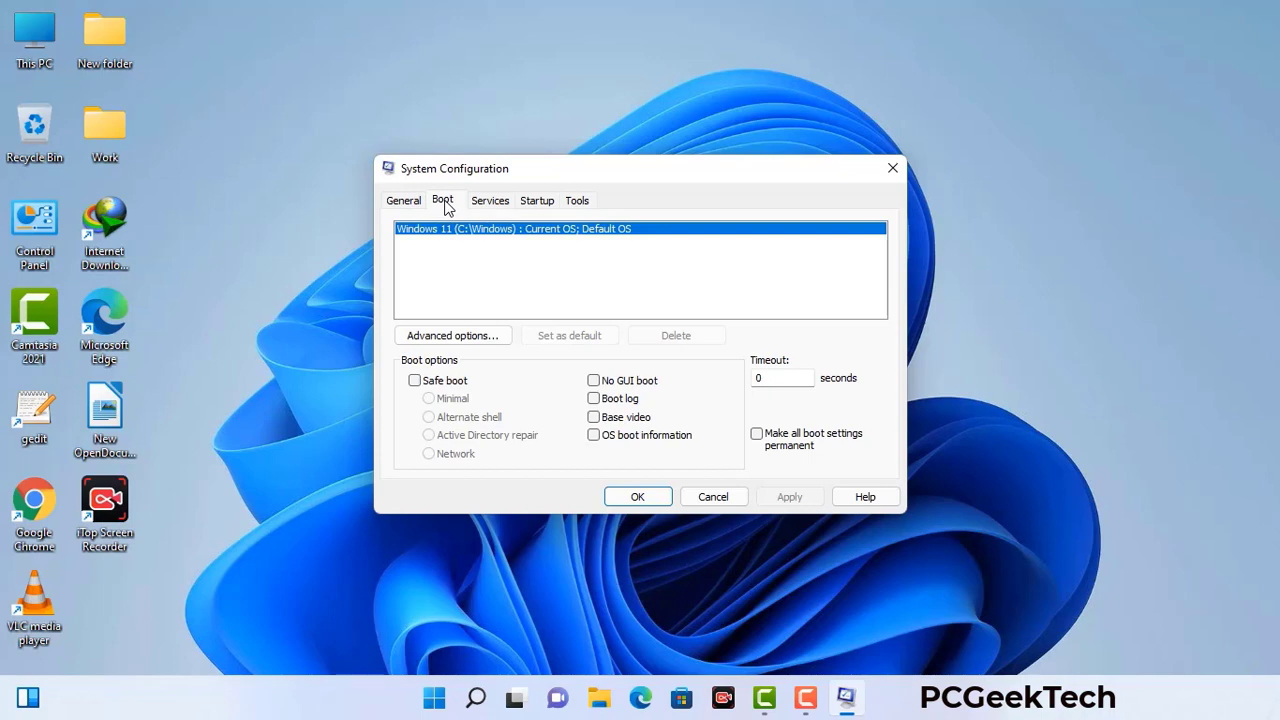
{"action": "left_click", "coordinate": [414, 383]}
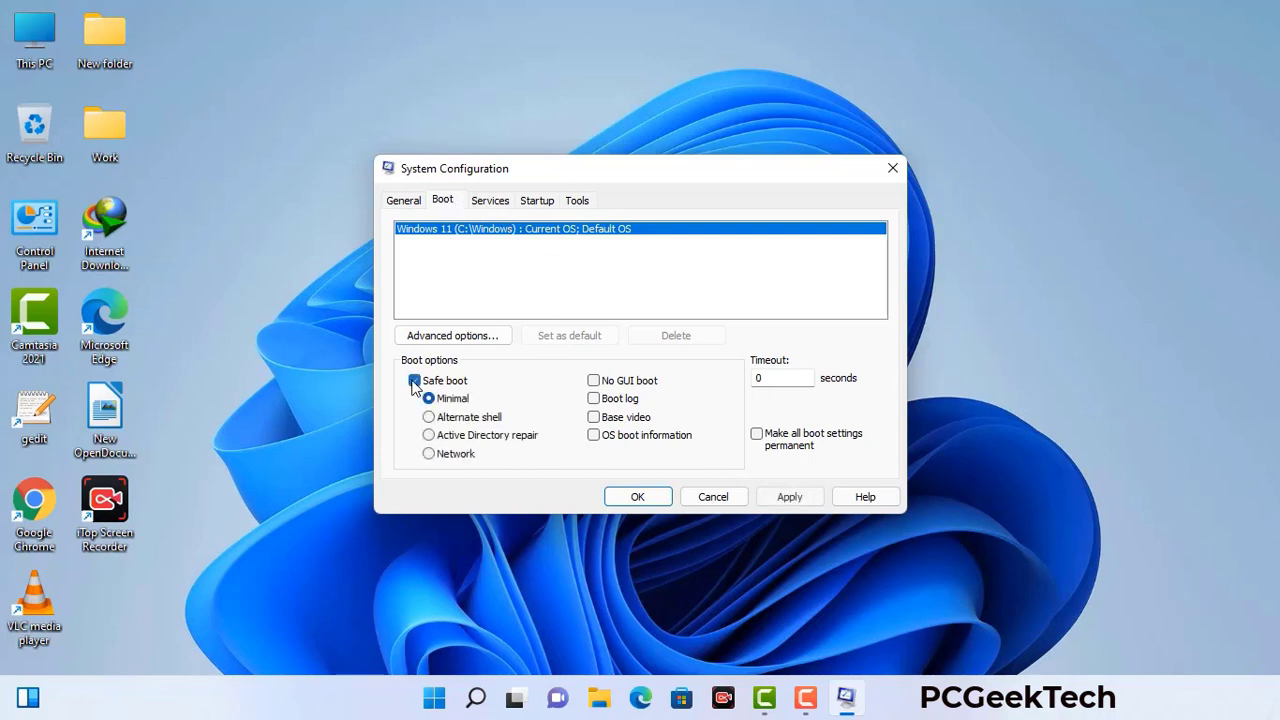
{"action": "left_click", "coordinate": [455, 456]}
{"action": "left_click", "coordinate": [789, 497]}
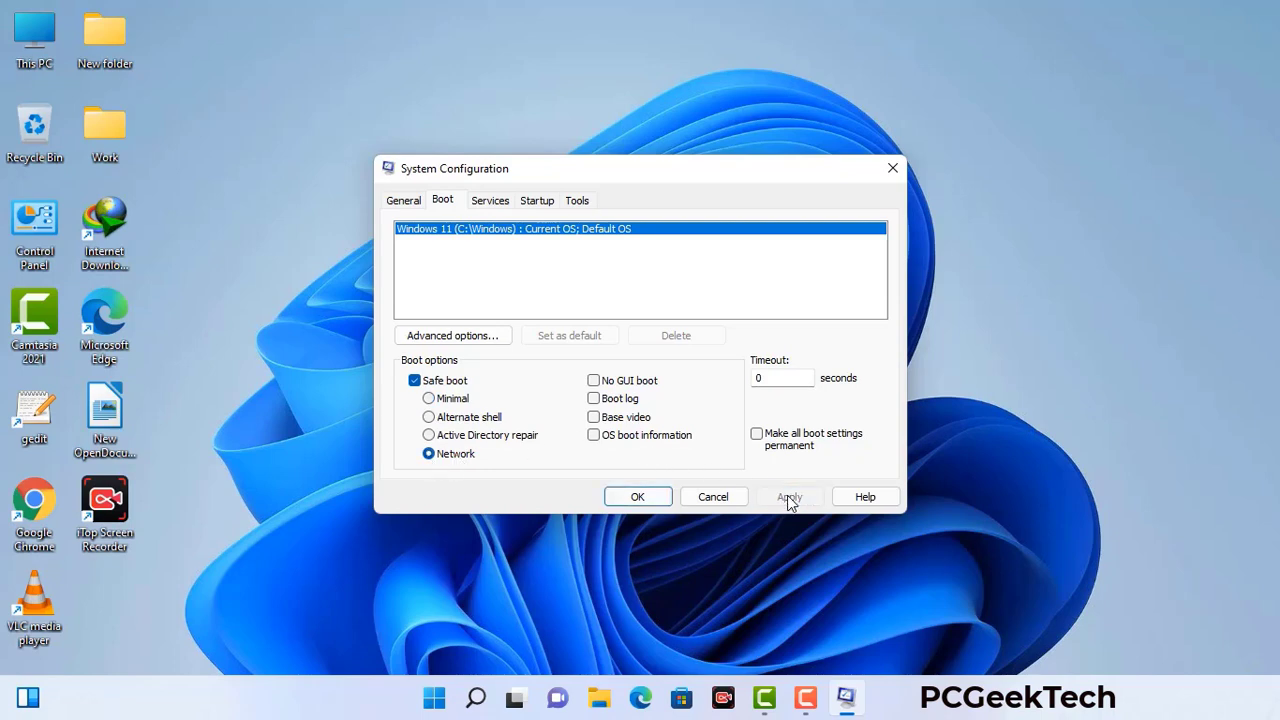
{"action": "left_click", "coordinate": [637, 497]}
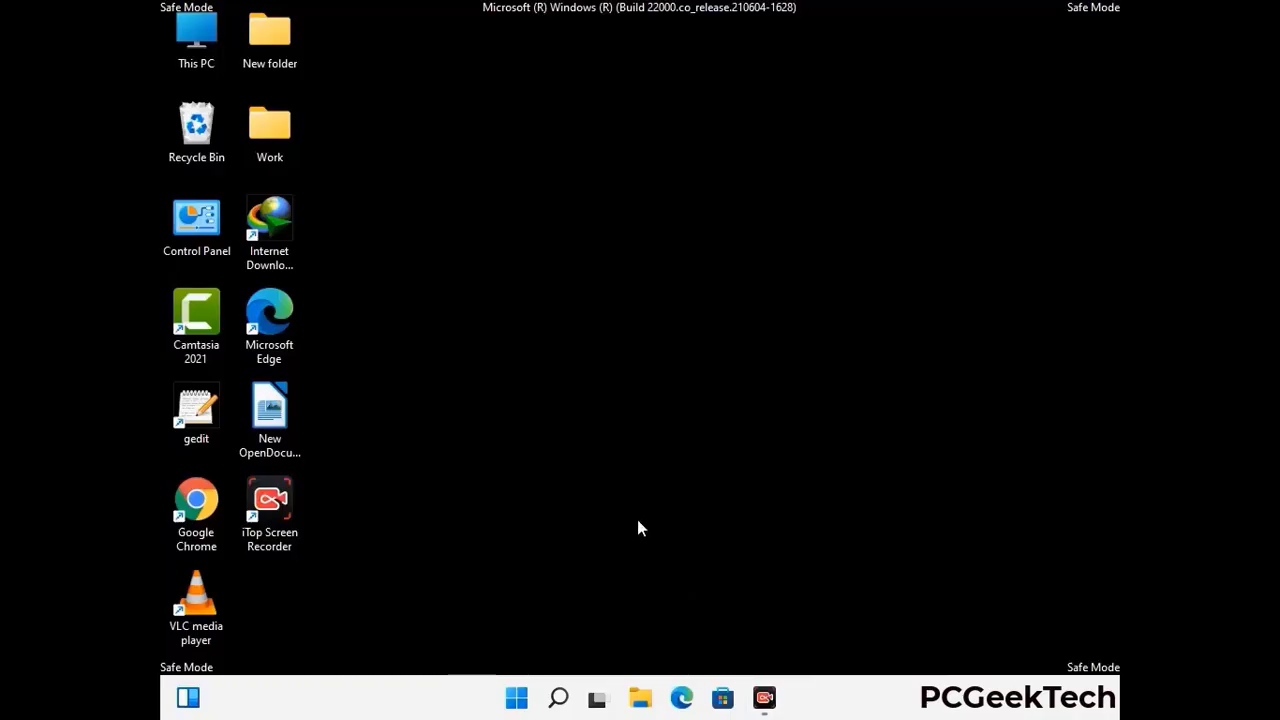
- In Control Panel's File Explorer Options, apply showing hidden files, folders, and drives, and close Control Panel
{"action": "double_click", "coordinate": [197, 239]}
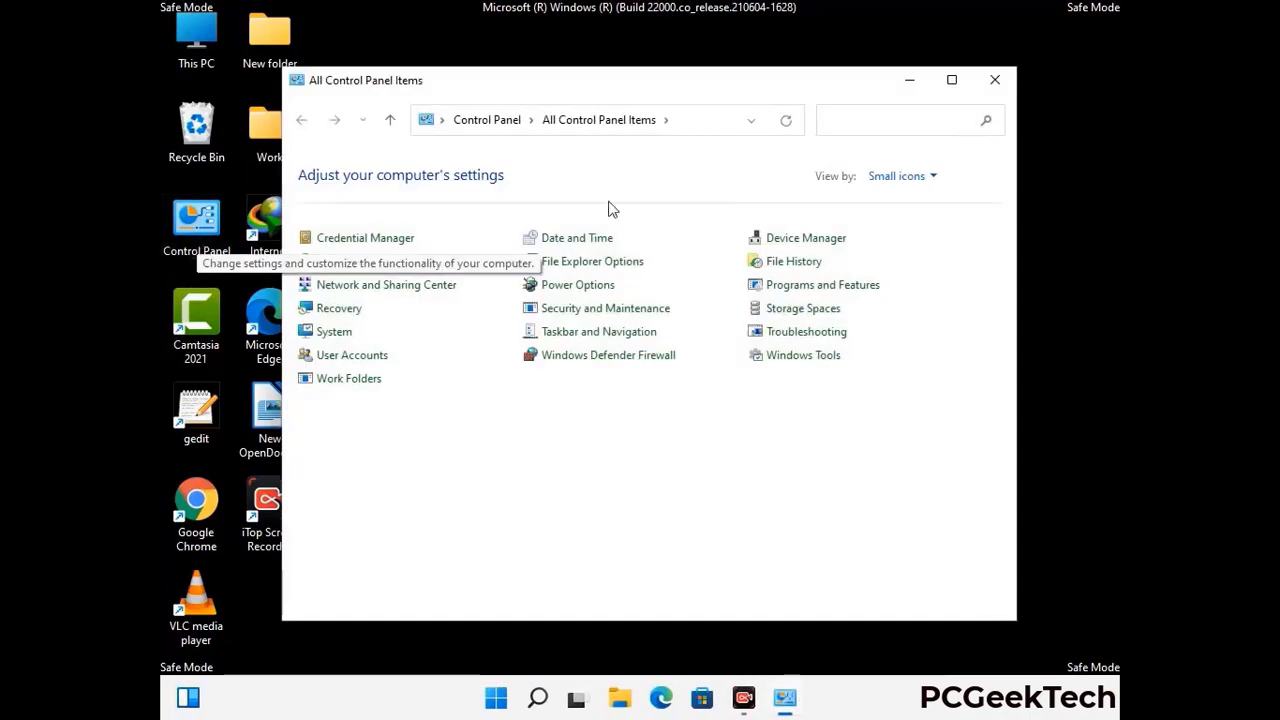
{"action": "left_click", "coordinate": [618, 270]}
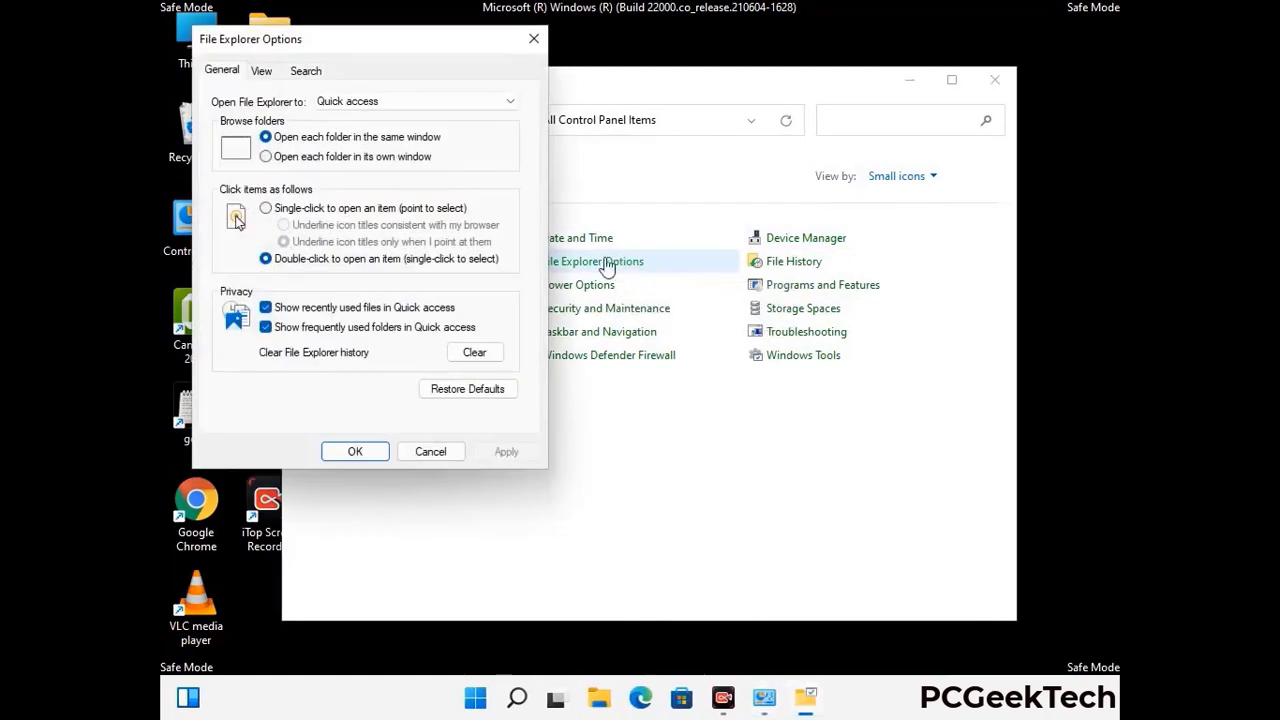
{"action": "left_click", "coordinate": [263, 71]}
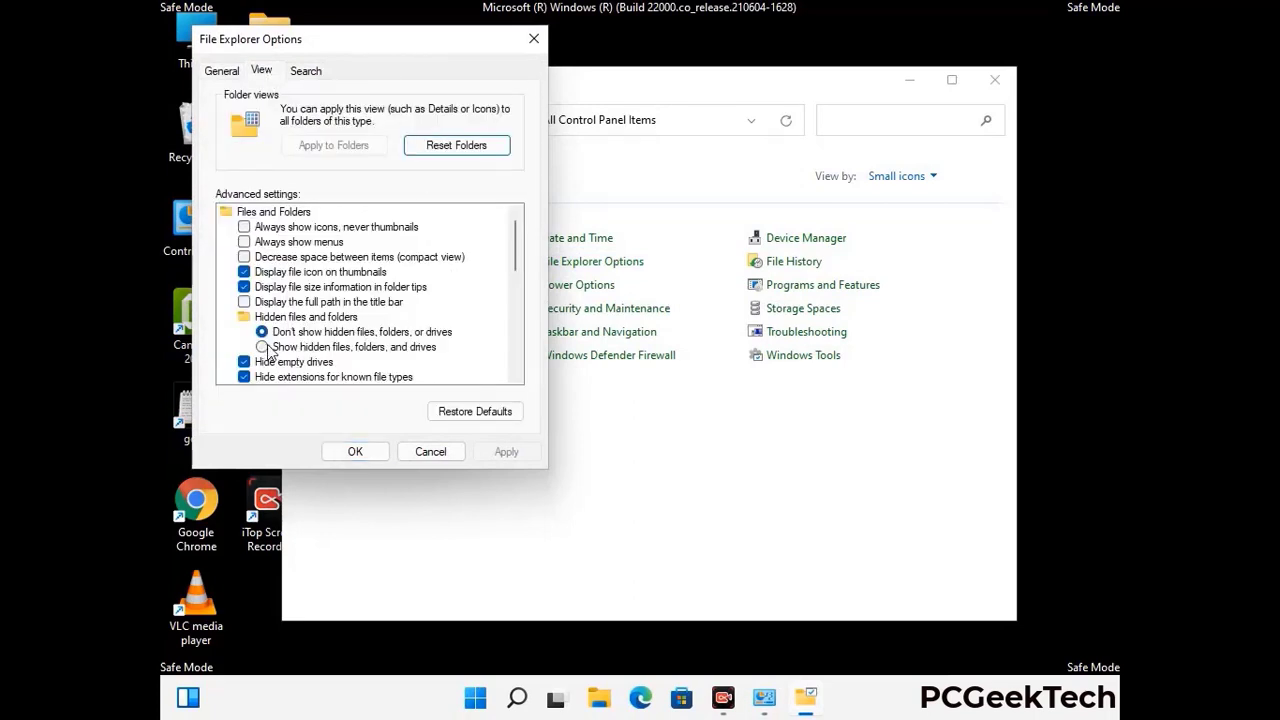
{"action": "left_click", "coordinate": [262, 347]}
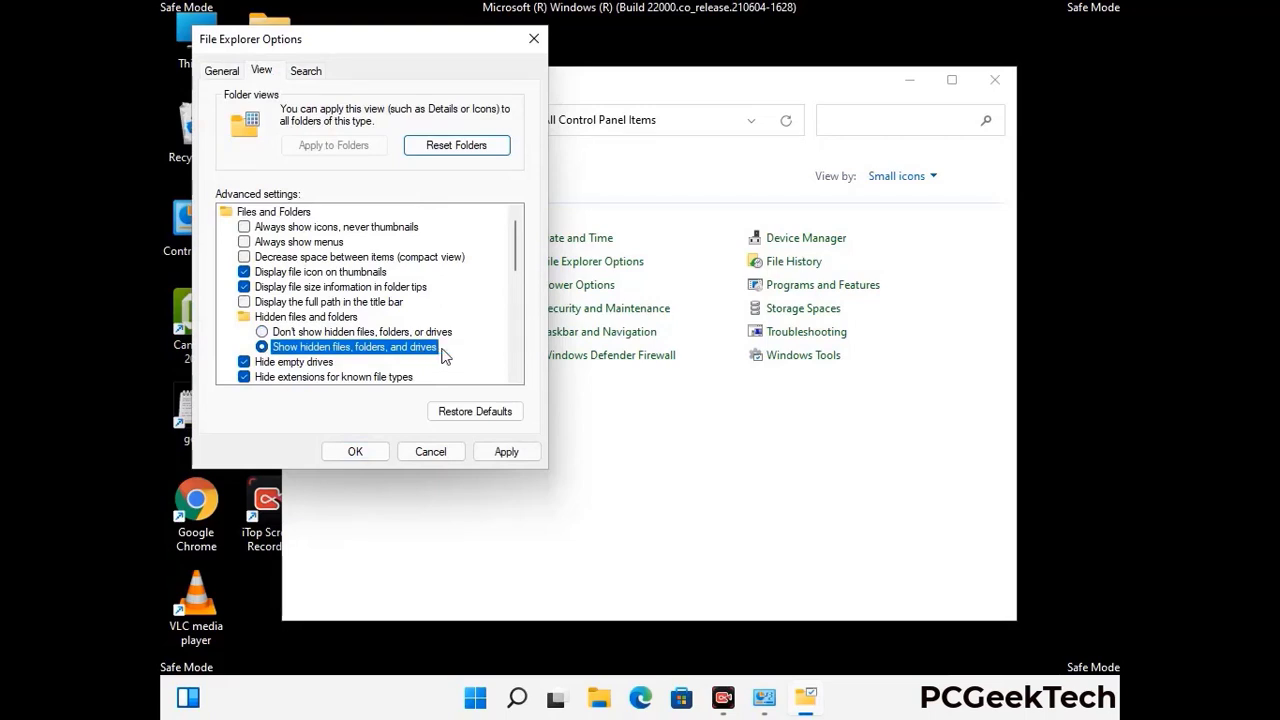
{"action": "left_click", "coordinate": [504, 448]}
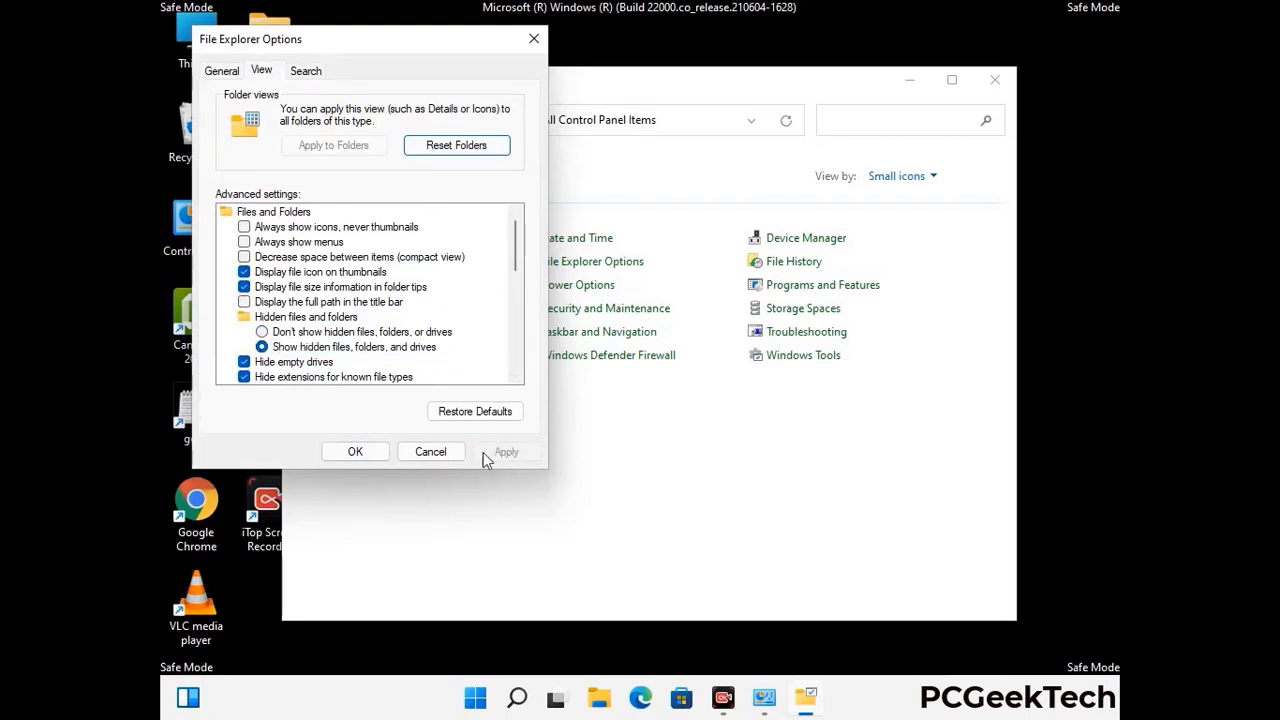
{"action": "left_click", "coordinate": [350, 452]}
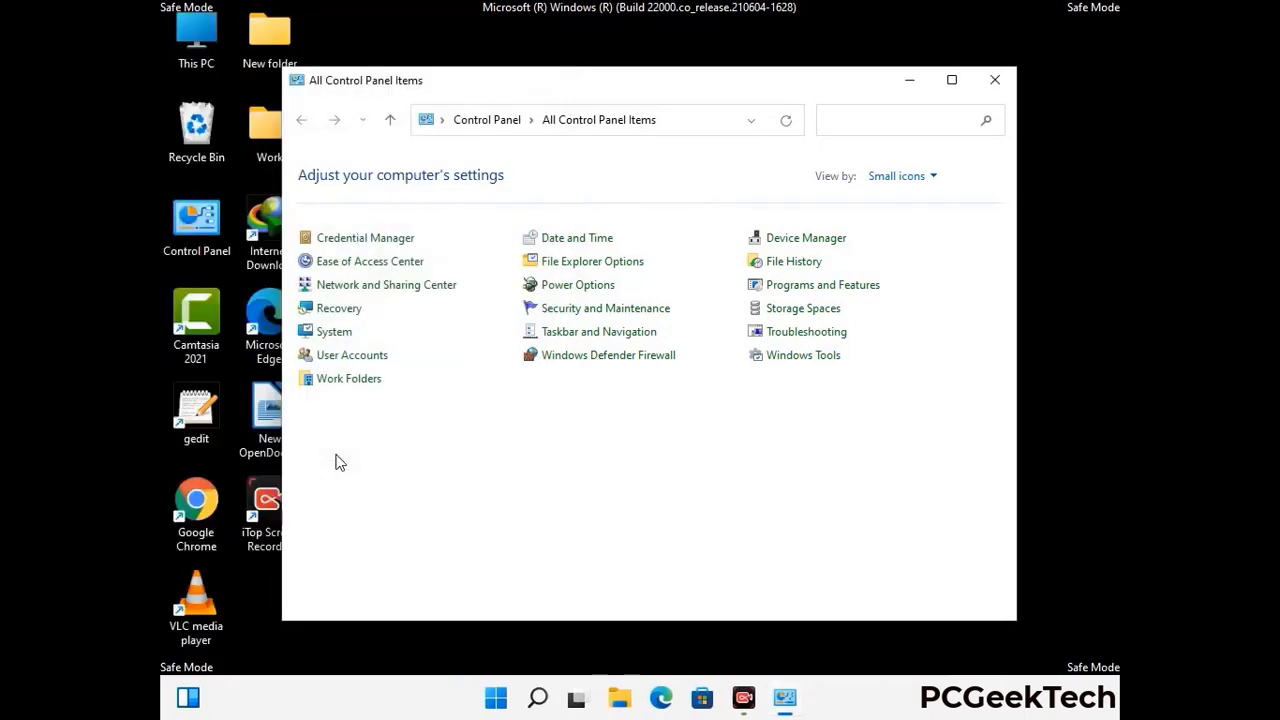
{"action": "left_click", "coordinate": [994, 80]}
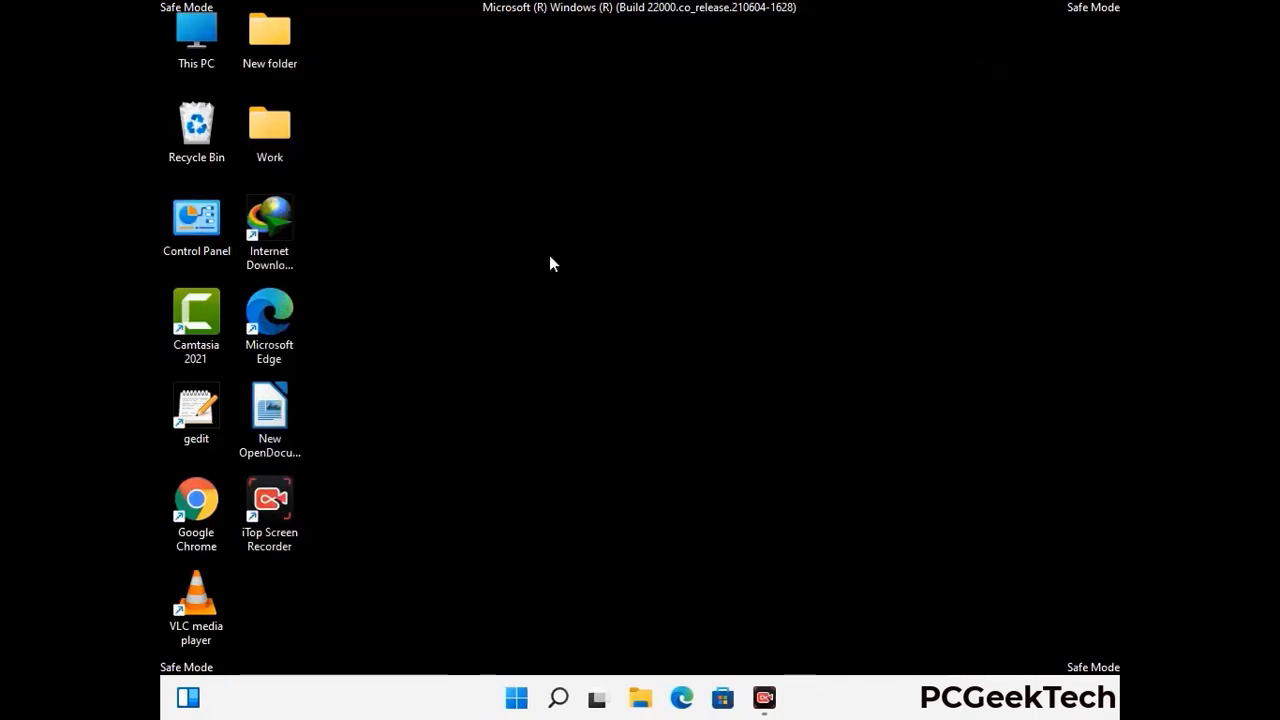
- Browse from This PC to the folder C:\Windows\System32\drivers\etc
{"action": "double_click", "coordinate": [188, 62]}
{"action": "double_click", "coordinate": [560, 440]}
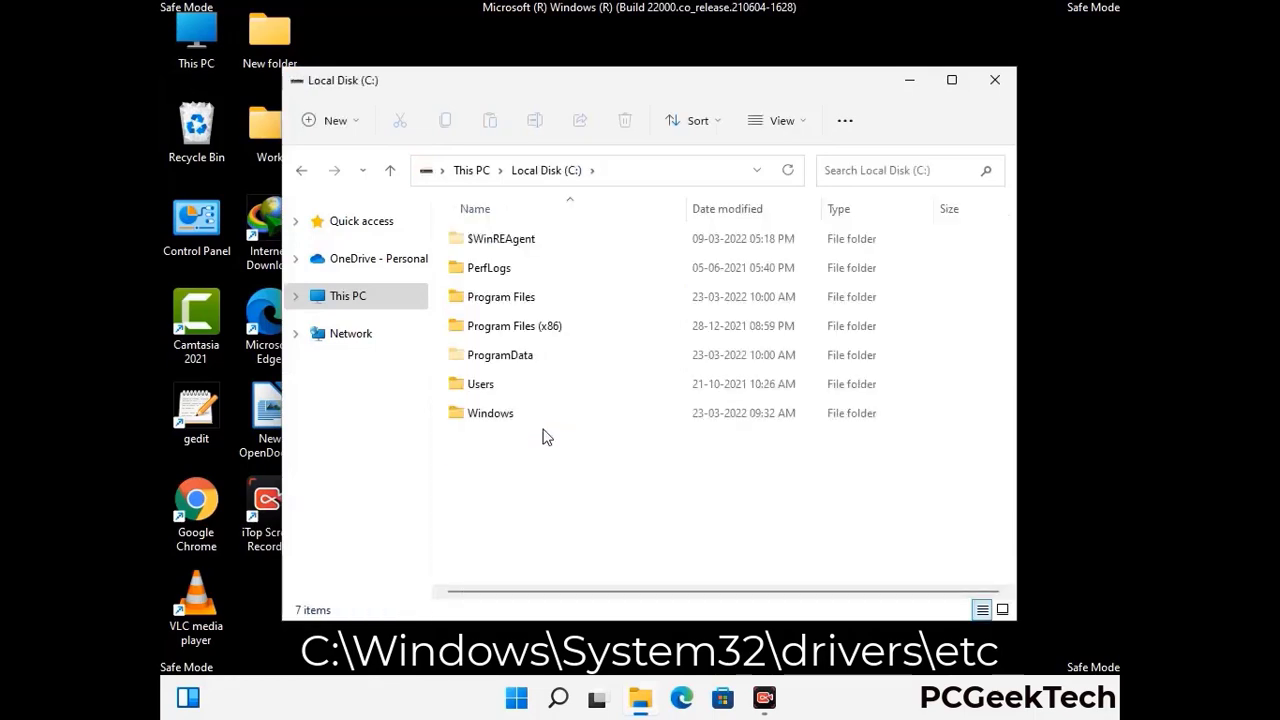
{"action": "double_click", "coordinate": [480, 416]}
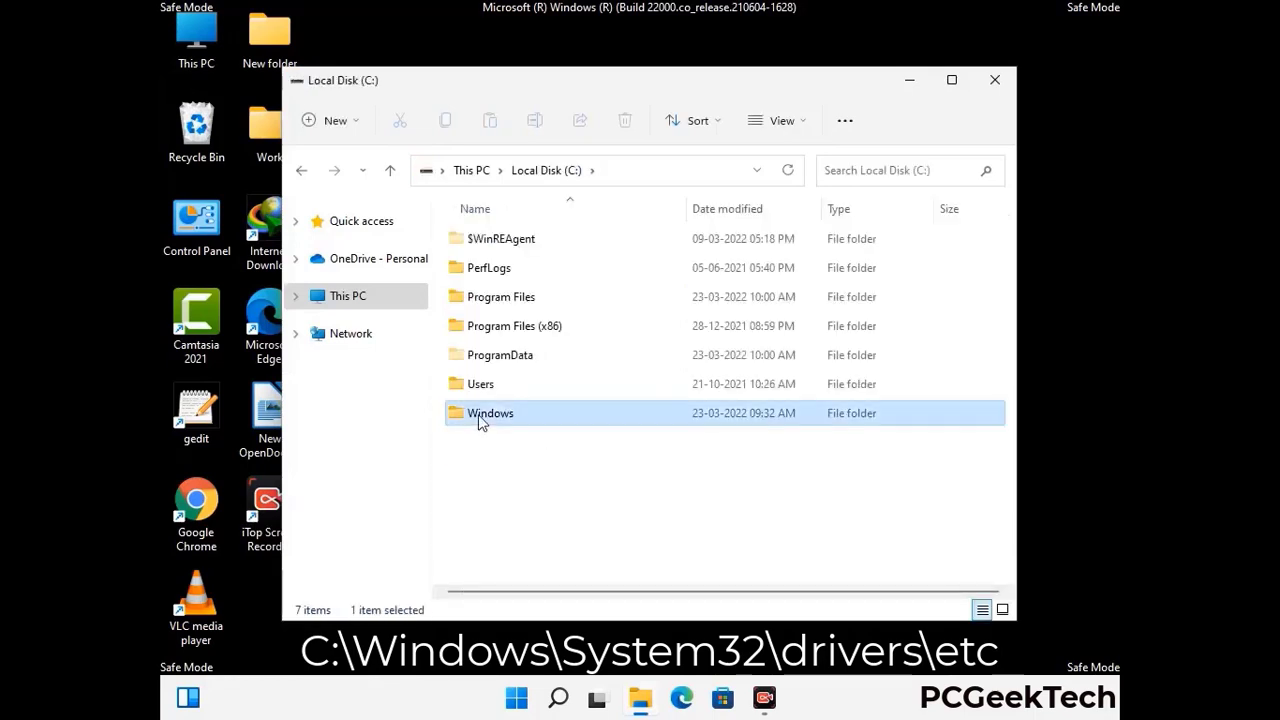
{"action": "scroll", "coordinate": [640, 428], "scroll_direction": "down", "scroll_amount": 6}
{"action": "scroll", "coordinate": [632, 432], "scroll_direction": "down", "scroll_amount": 12}
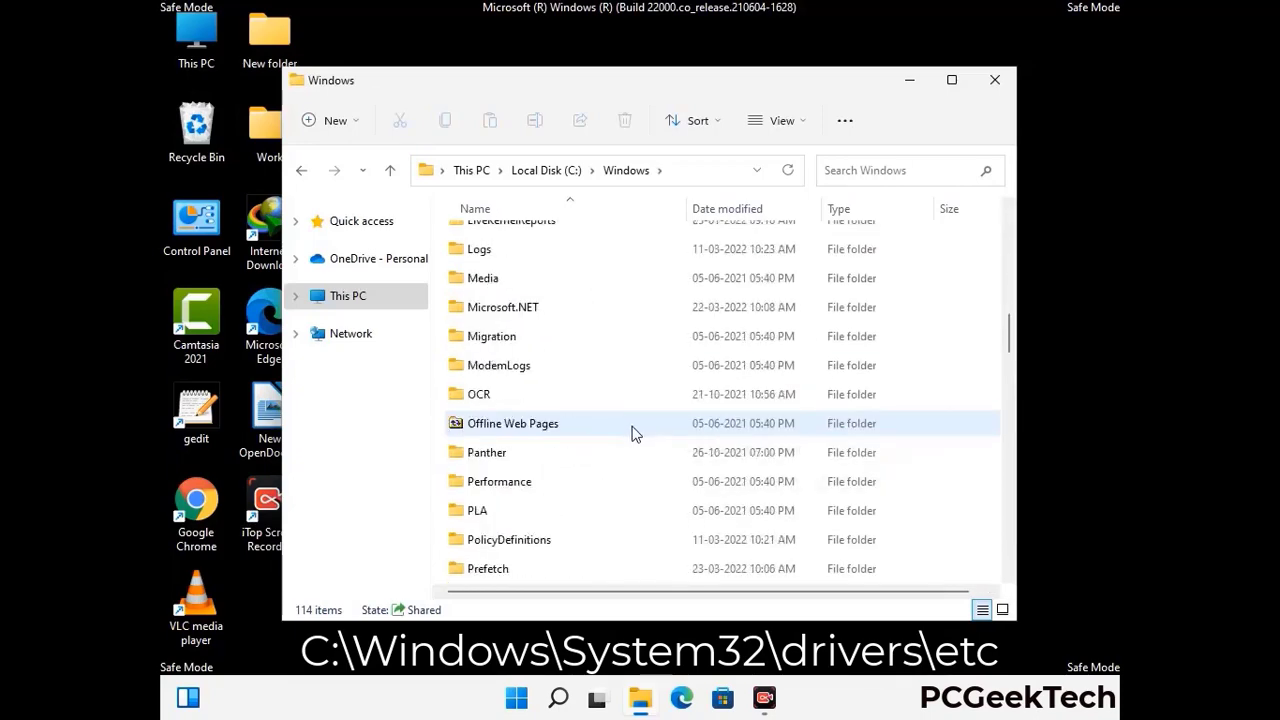
{"action": "scroll", "coordinate": [600, 450], "scroll_direction": "down", "scroll_amount": 3}
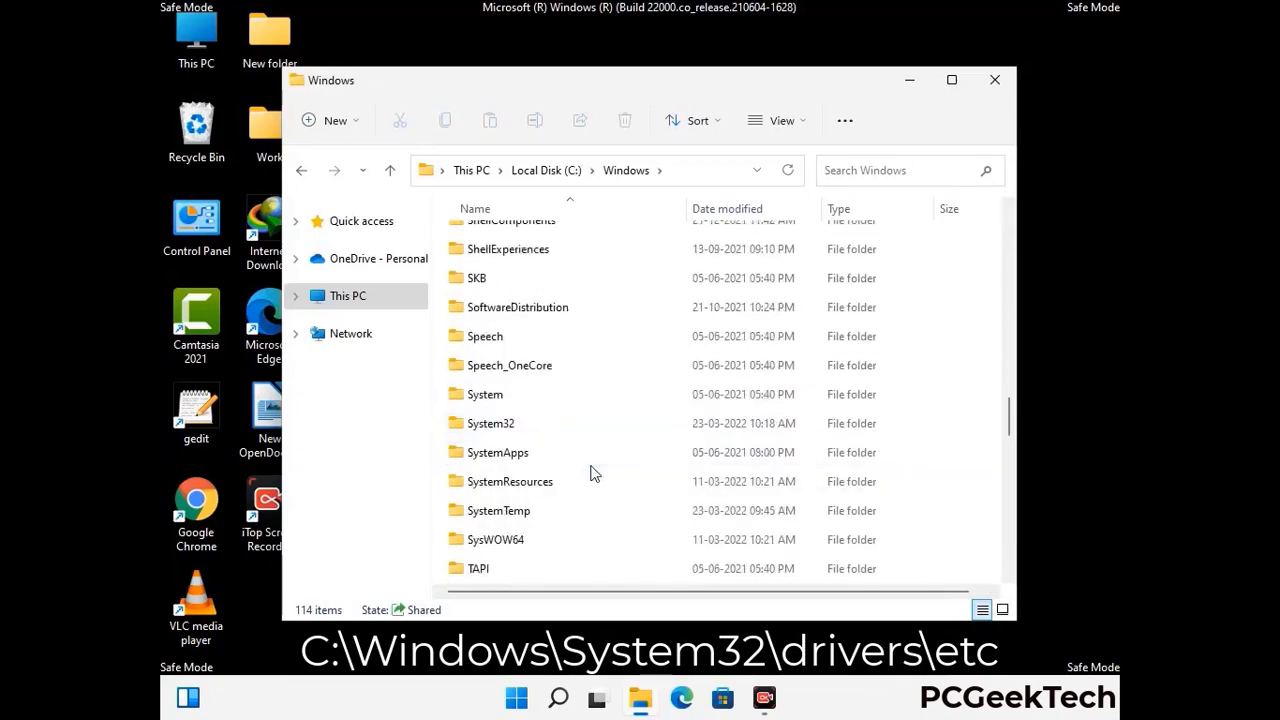
{"action": "double_click", "coordinate": [489, 425]}
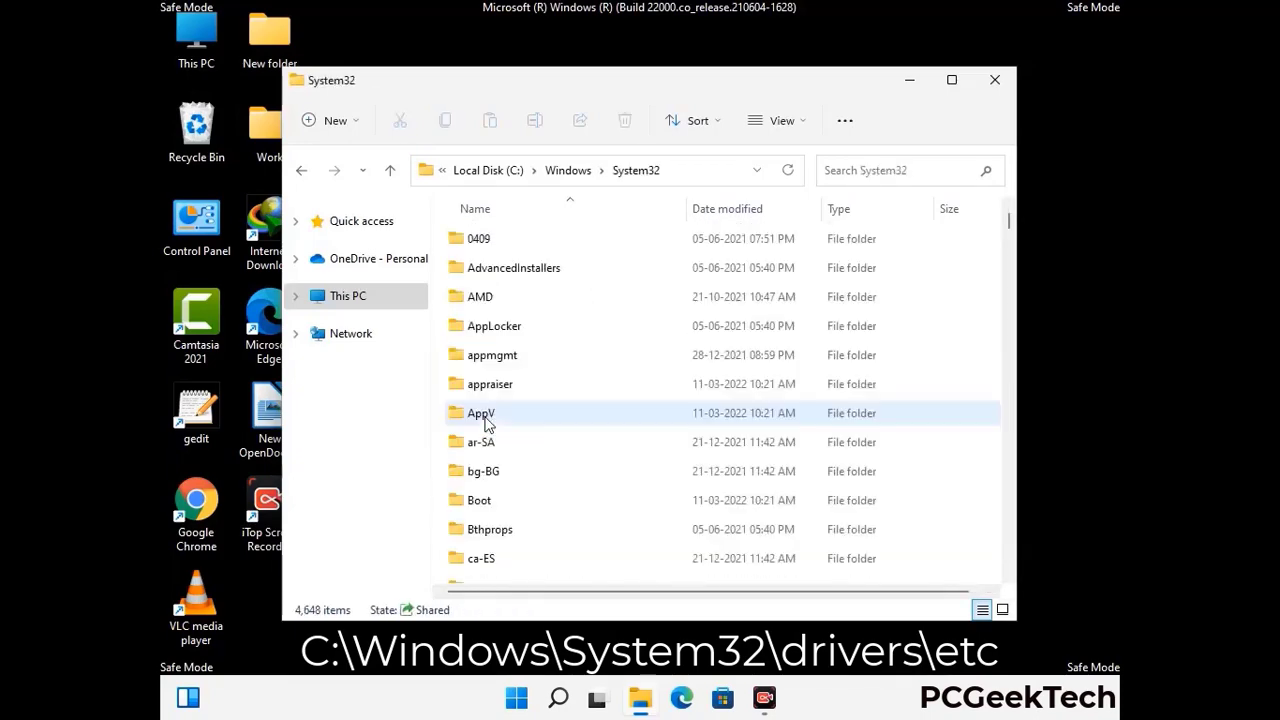
{"action": "scroll", "coordinate": [551, 425], "scroll_direction": "down", "scroll_amount": 5}
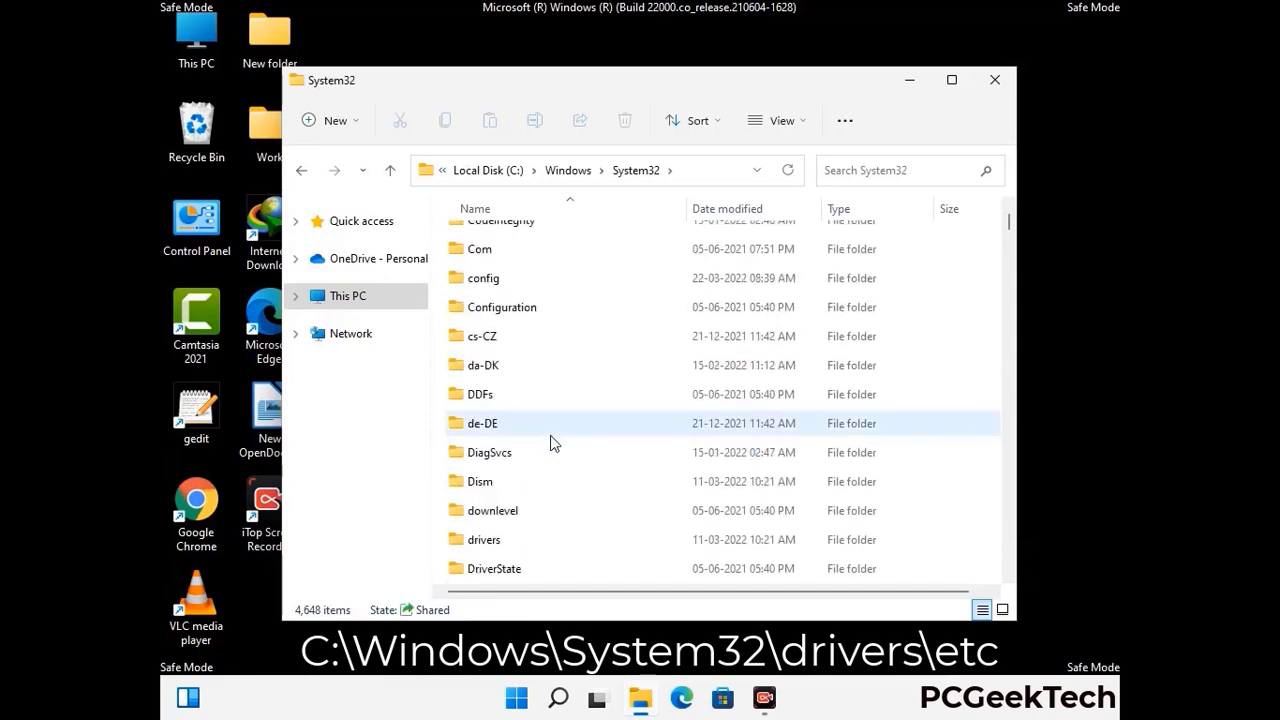
{"action": "double_click", "coordinate": [491, 545]}
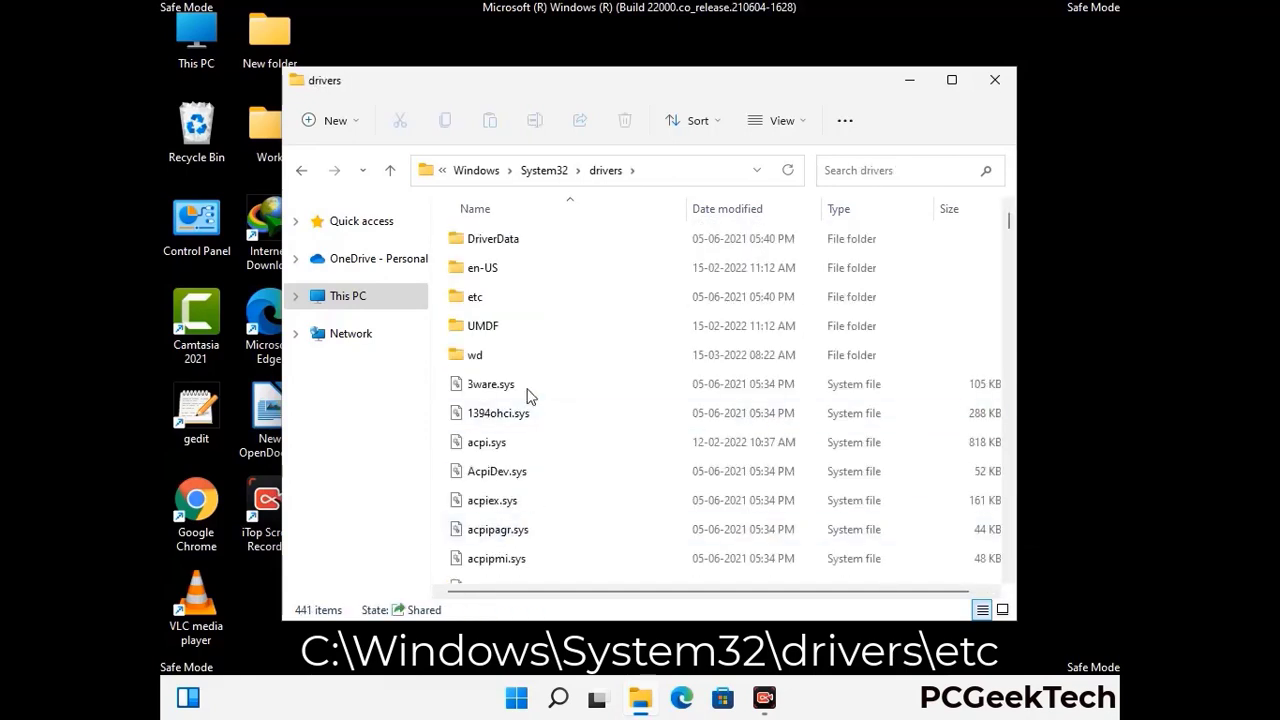
{"action": "double_click", "coordinate": [475, 298]}
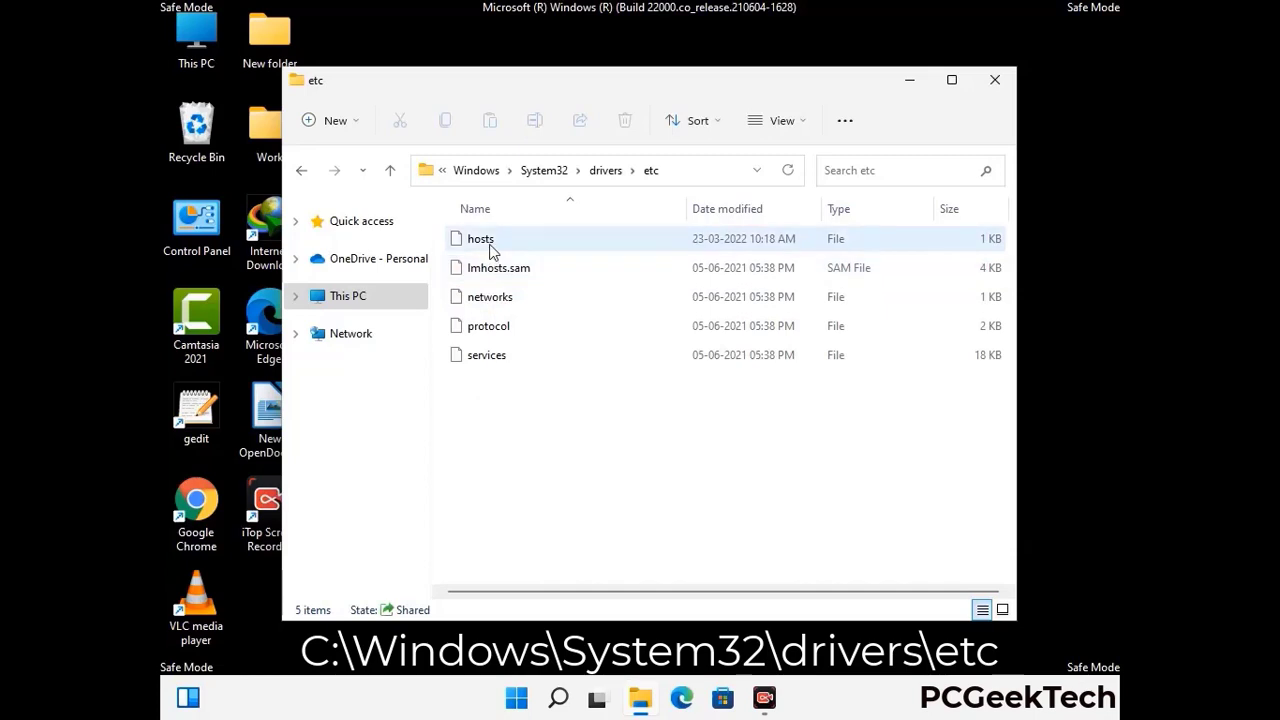
- Open the hosts file with Notepad and move its window so the full text is in view
{"action": "left_click", "coordinate": [491, 250]}
{"action": "double_click", "coordinate": [491, 250]}
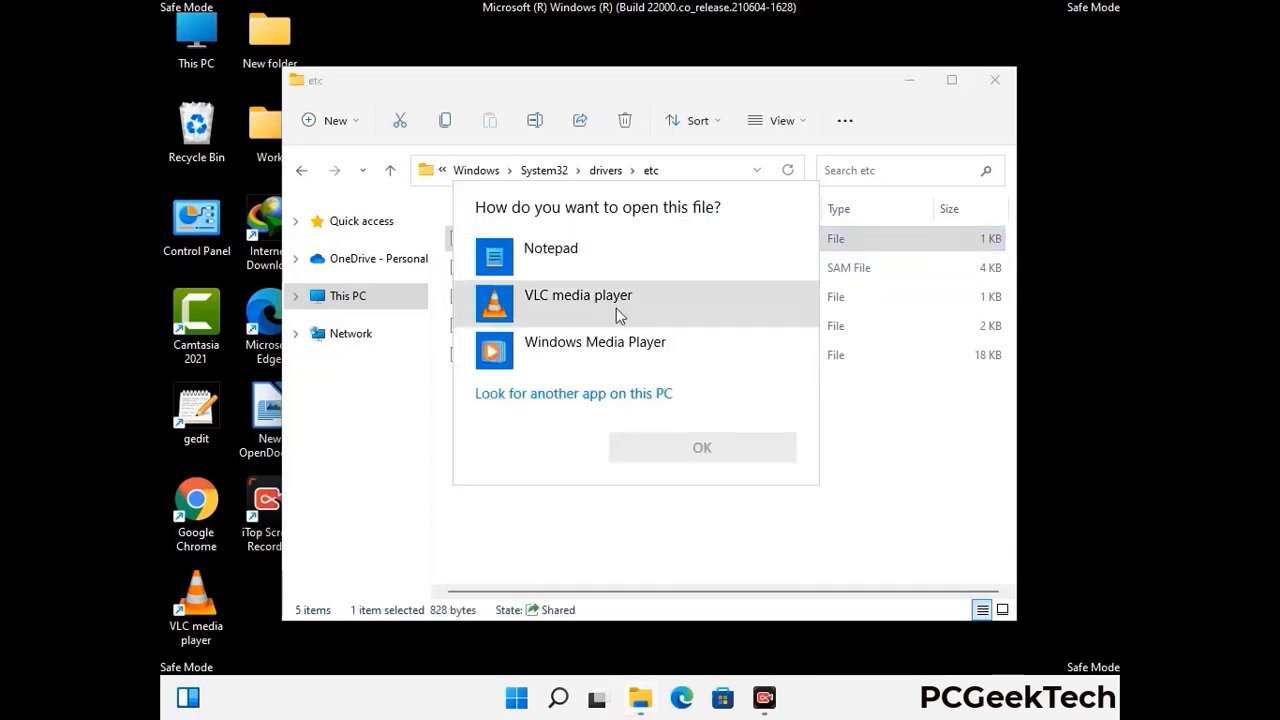
{"action": "left_click", "coordinate": [568, 256]}
{"action": "left_click", "coordinate": [702, 449]}
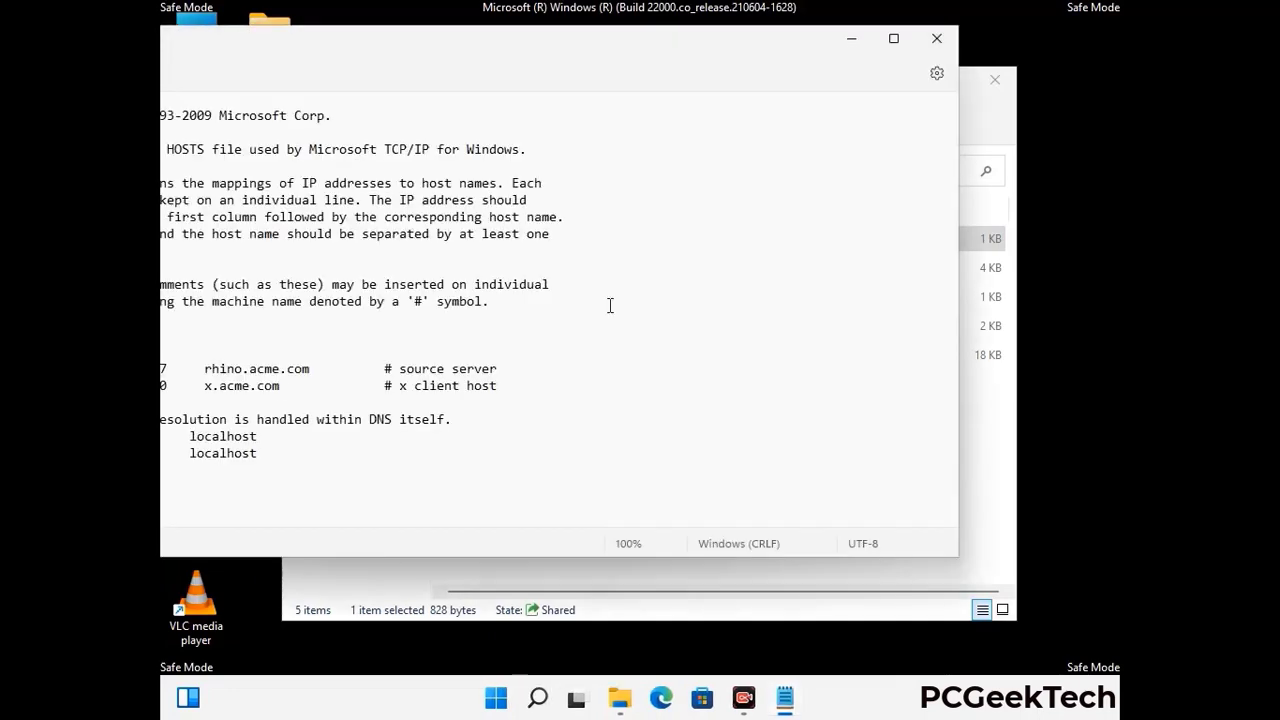
{"action": "left_click_drag", "start_coordinate": [482, 63], "coordinate": [680, 65]}
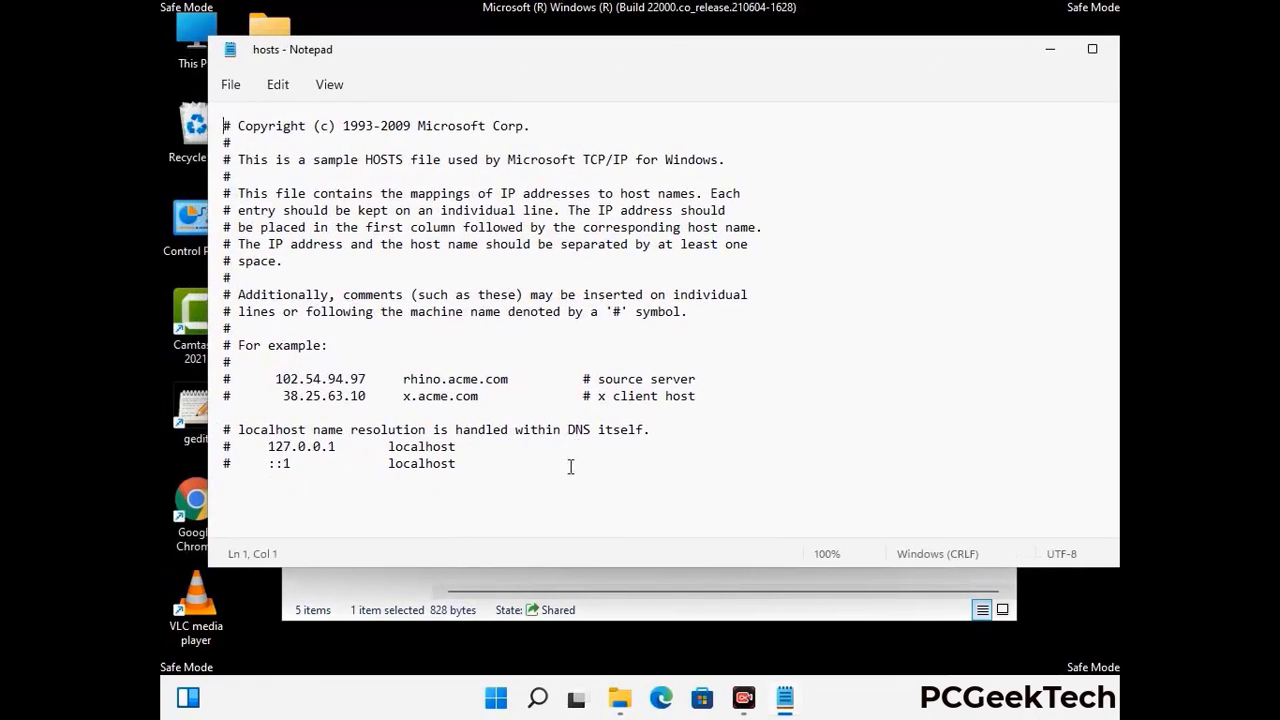
- Add two line breaks after the last localhost line of the hosts file and save it
{"action": "left_click", "coordinate": [480, 468]}
{"action": "key", "text": "Return"}
{"action": "key", "text": "Return"}
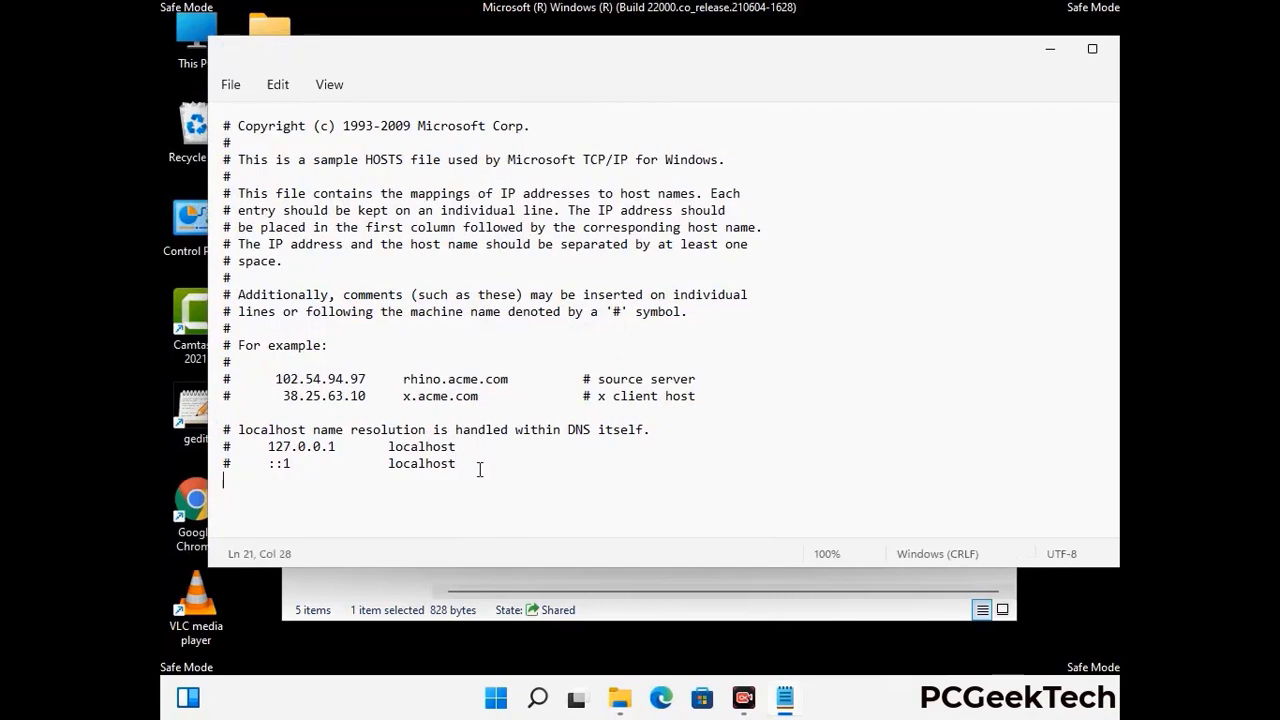
{"action": "scroll", "coordinate": [220, 460], "scroll_direction": "down", "scroll_amount": 1}
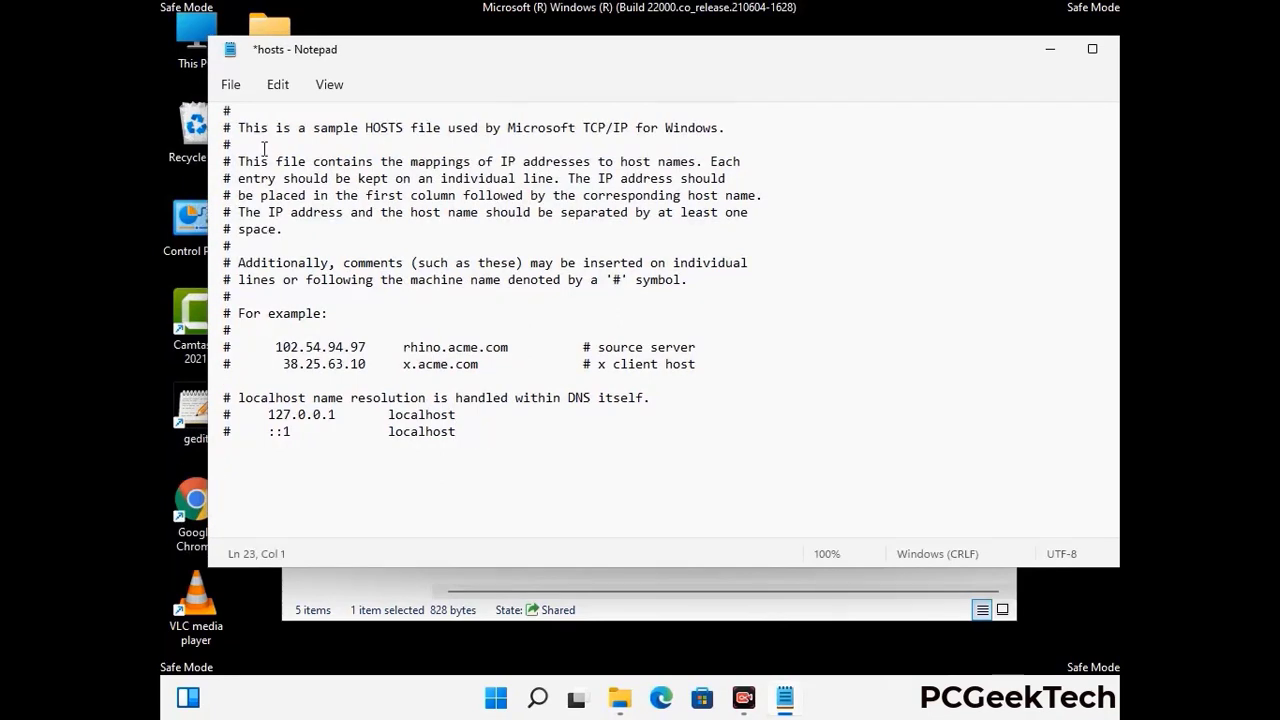
{"action": "left_click", "coordinate": [231, 86]}
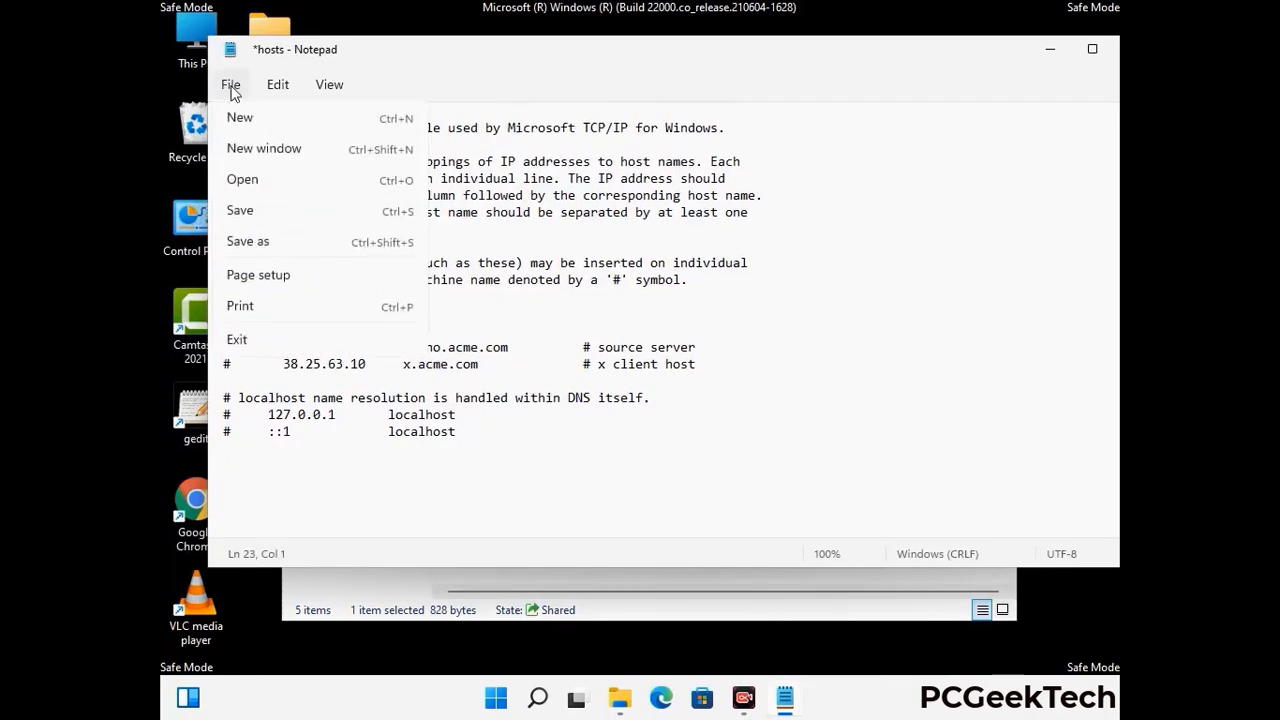
{"action": "left_click", "coordinate": [242, 212]}
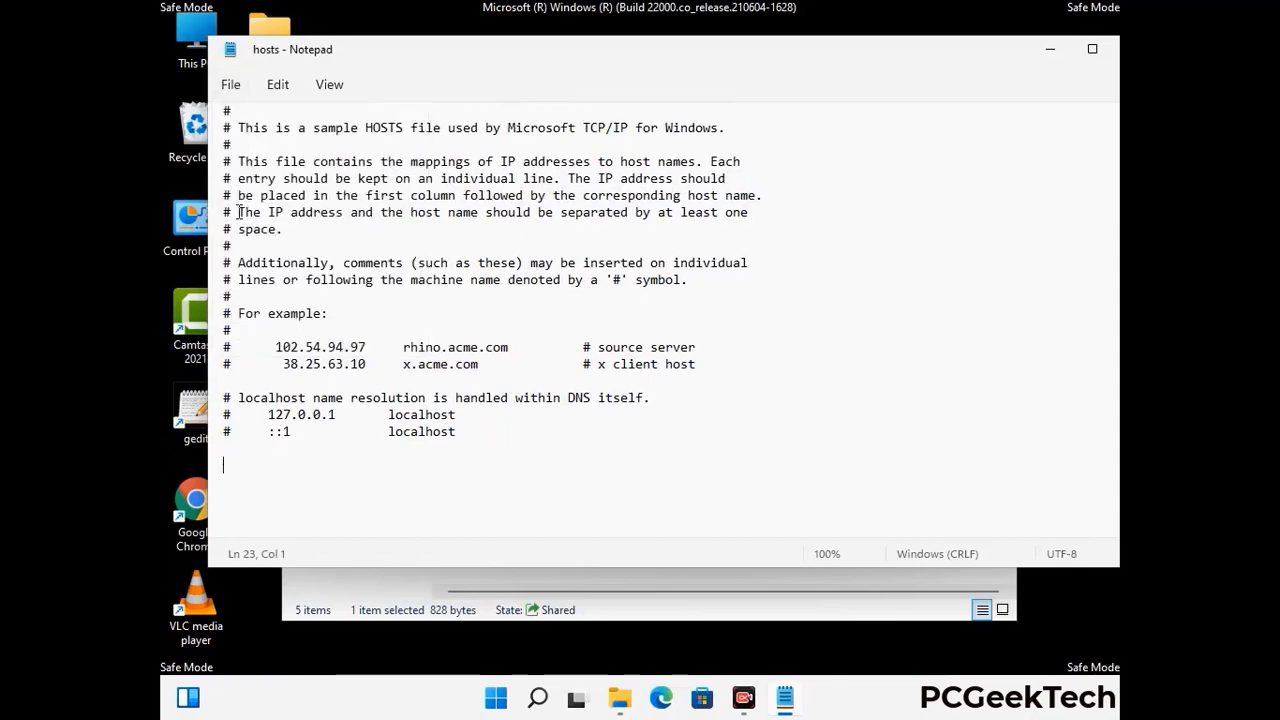
- Close the hosts file in Notepad and the etc folder window
{"action": "left_click_drag", "start_coordinate": [948, 58], "coordinate": [800, 58]}
{"action": "left_click", "coordinate": [988, 52]}
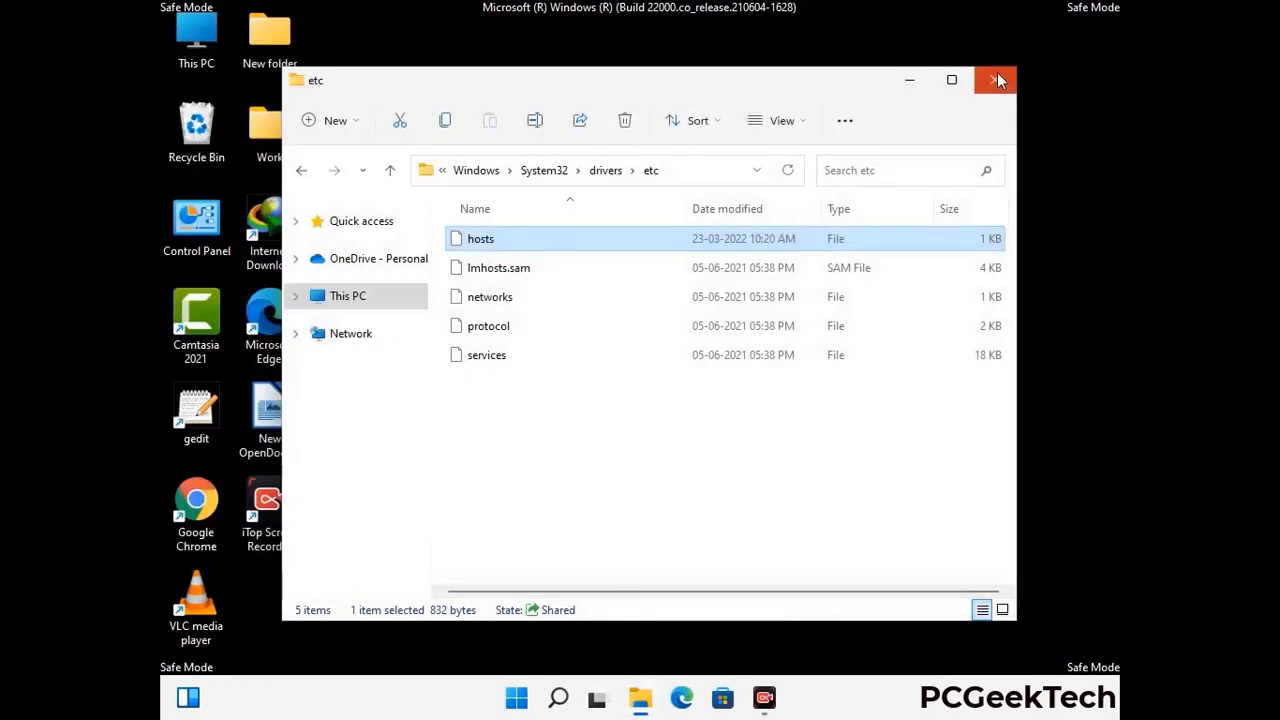
{"action": "left_click", "coordinate": [997, 74]}
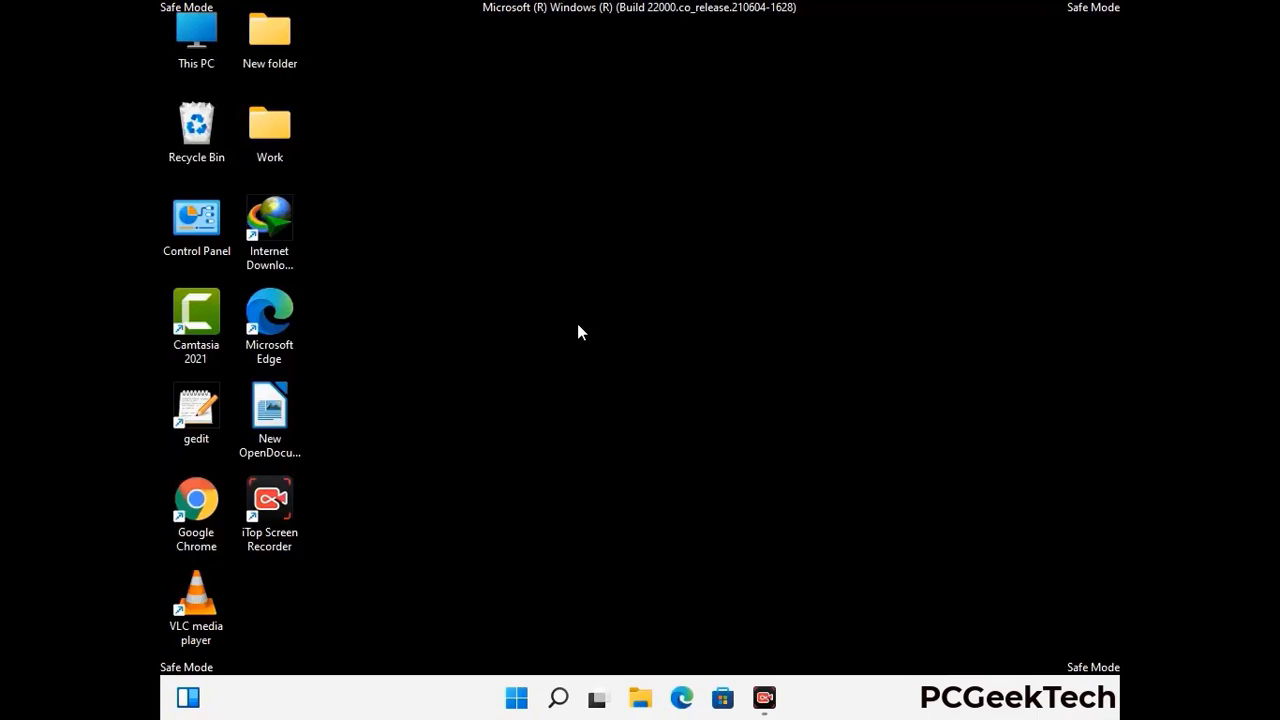
- Open the roaming application data folder by running %appdata% from the Run dialog
{"action": "key", "text": "super+r"}
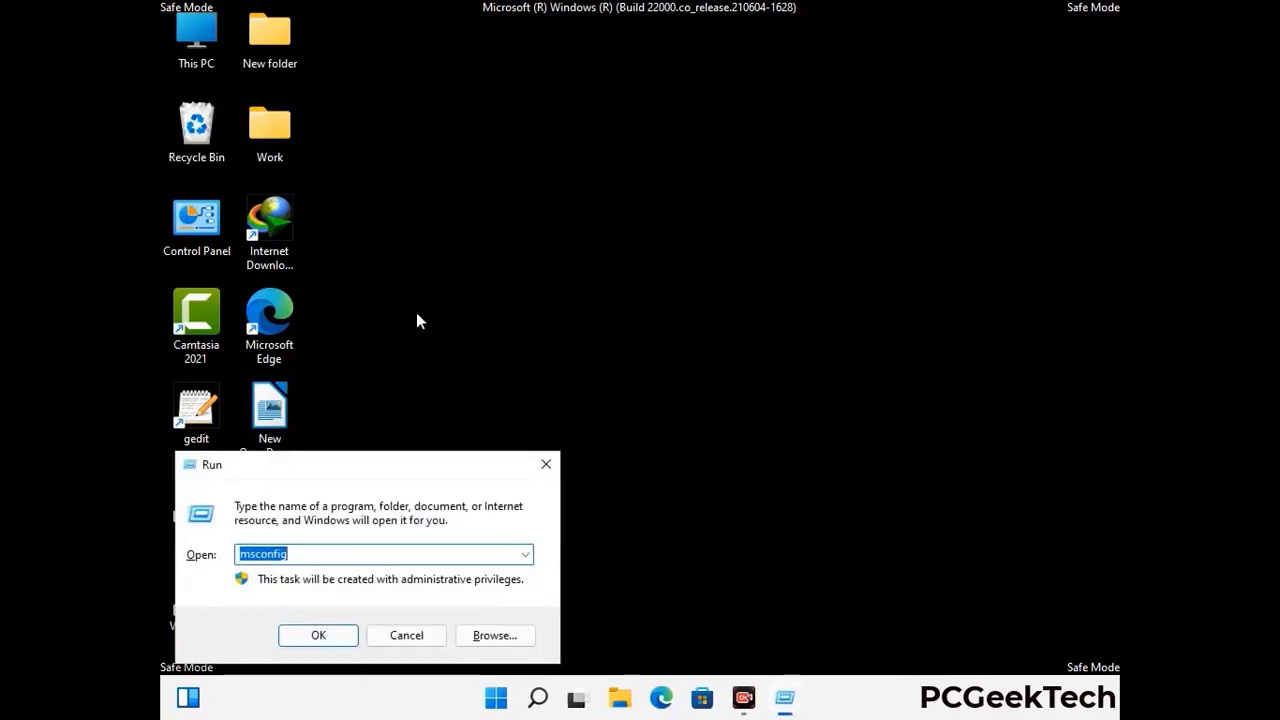
{"action": "left_click_drag", "start_coordinate": [366, 462], "coordinate": [594, 198]}
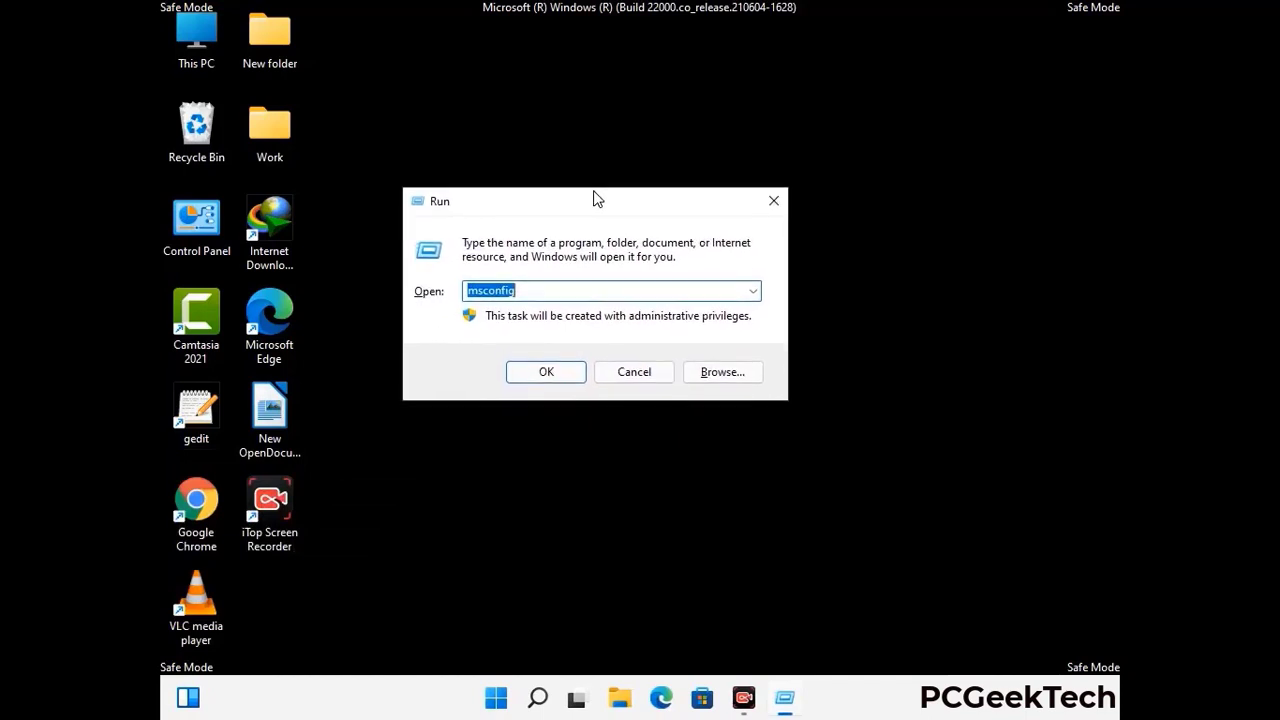
{"action": "type", "text": "%"}
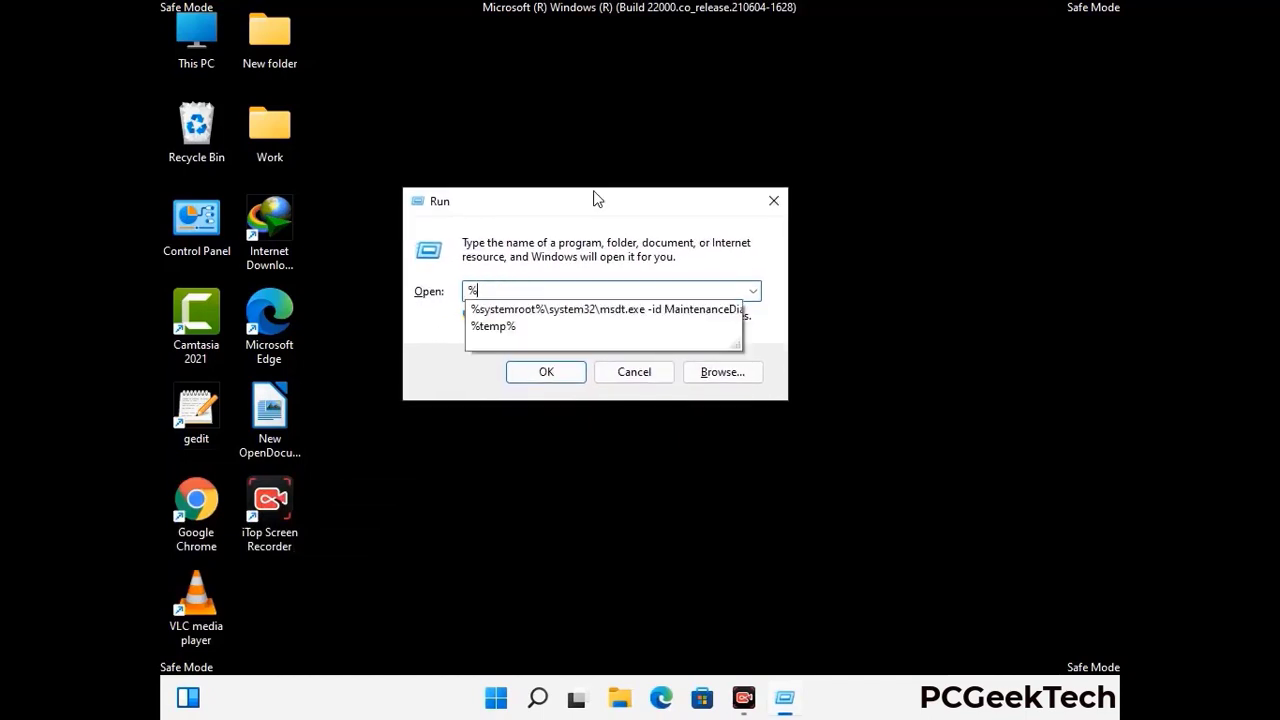
{"action": "type", "text": "appd"}
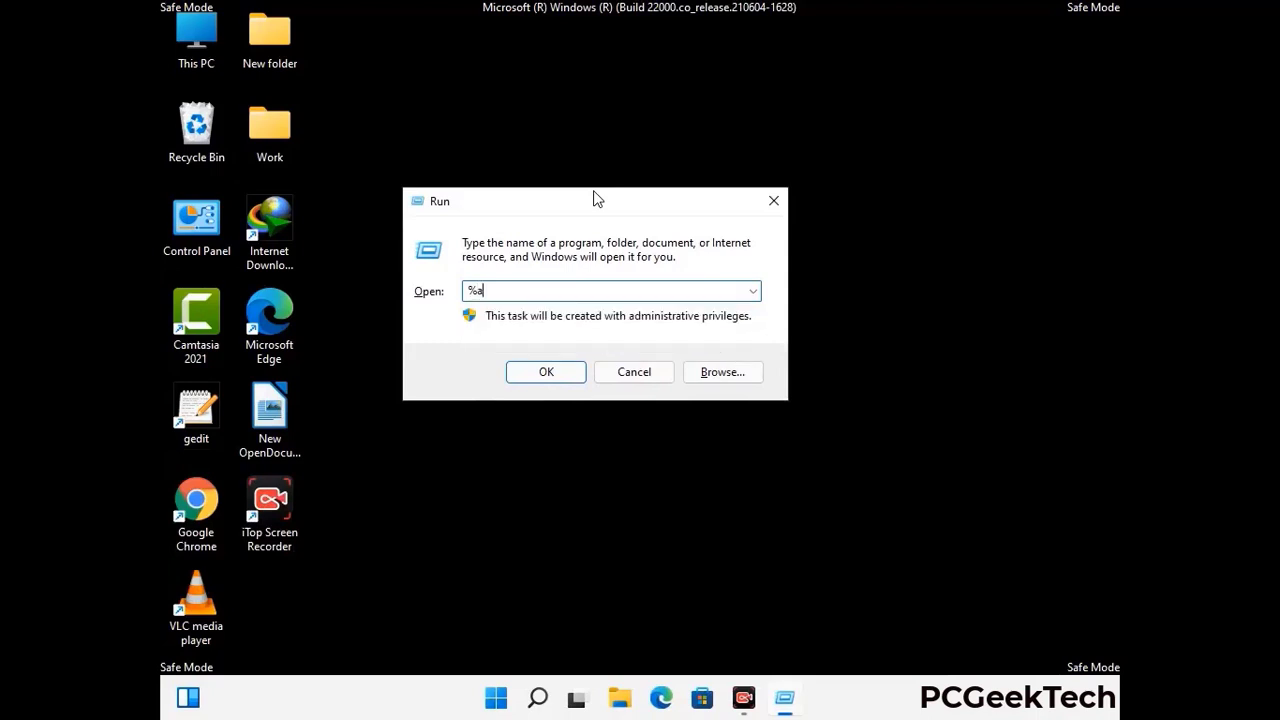
{"action": "type", "text": "ata%"}
{"action": "key", "text": "Return"}
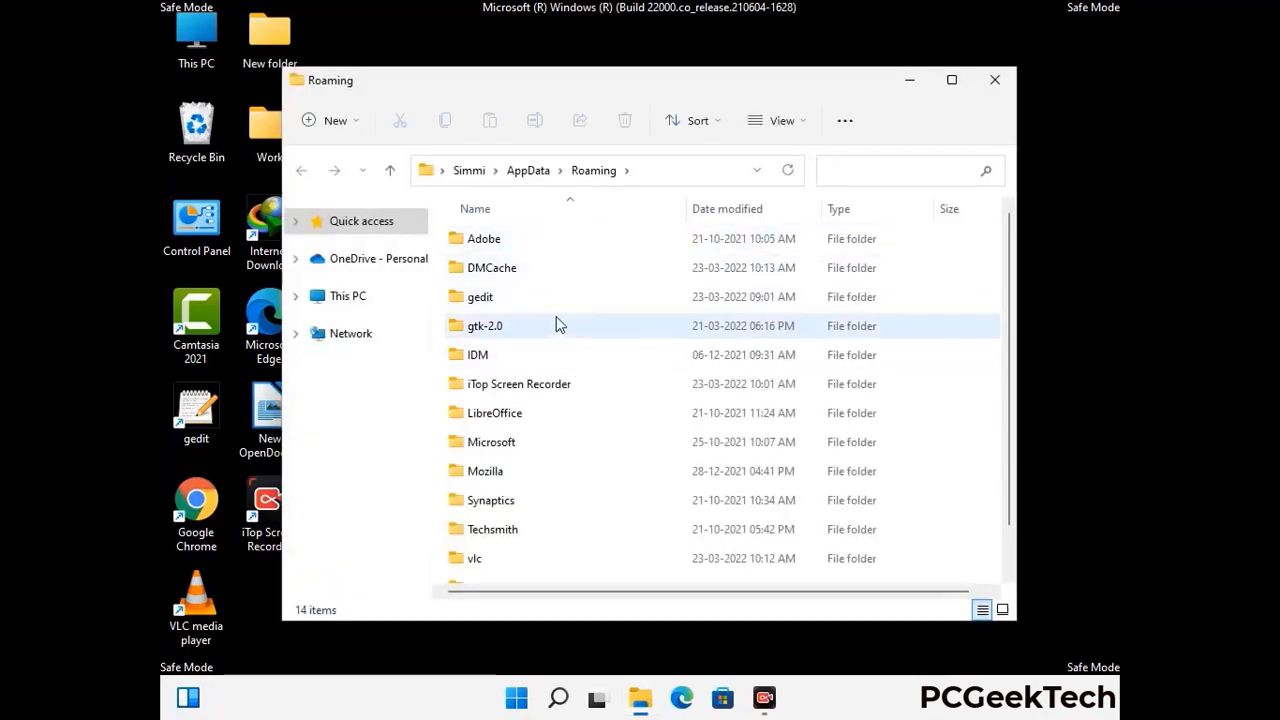
- Delete the Zoom folder from AppData\Roaming and close the folder window
{"action": "scroll", "coordinate": [602, 358], "scroll_direction": "down", "scroll_amount": 1}
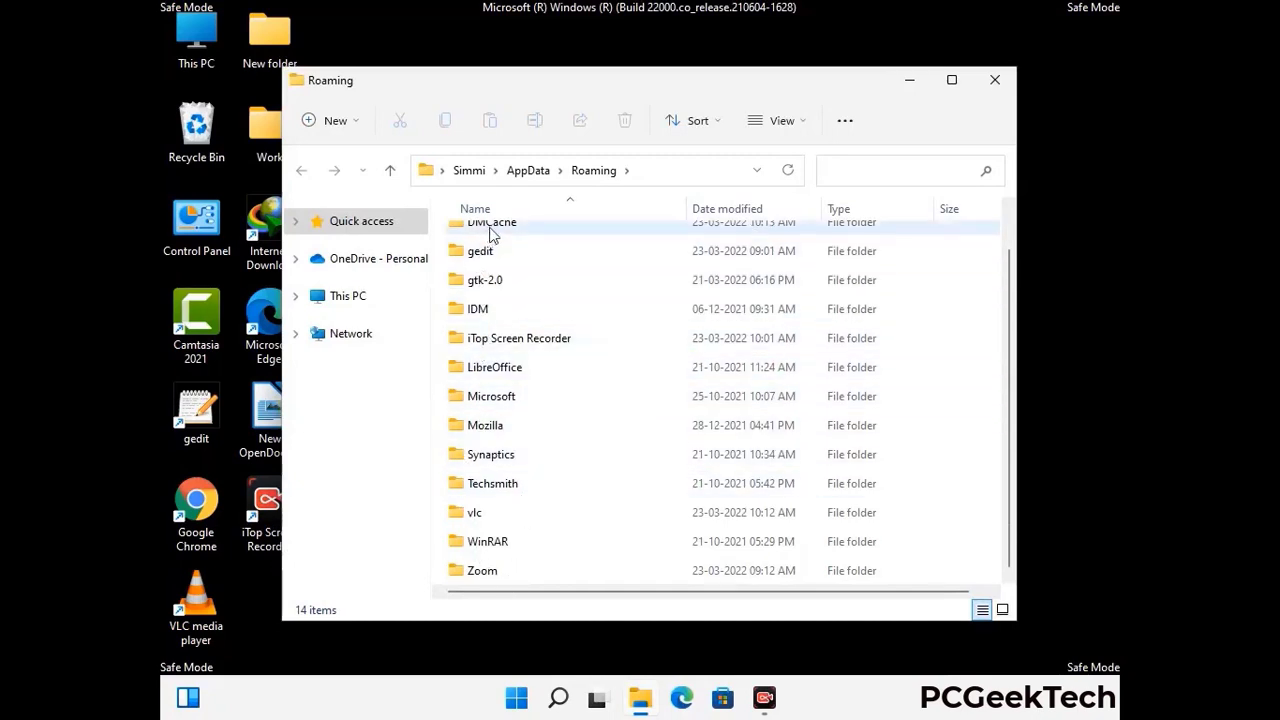
{"action": "scroll", "coordinate": [530, 355], "scroll_direction": "up", "scroll_amount": 1}
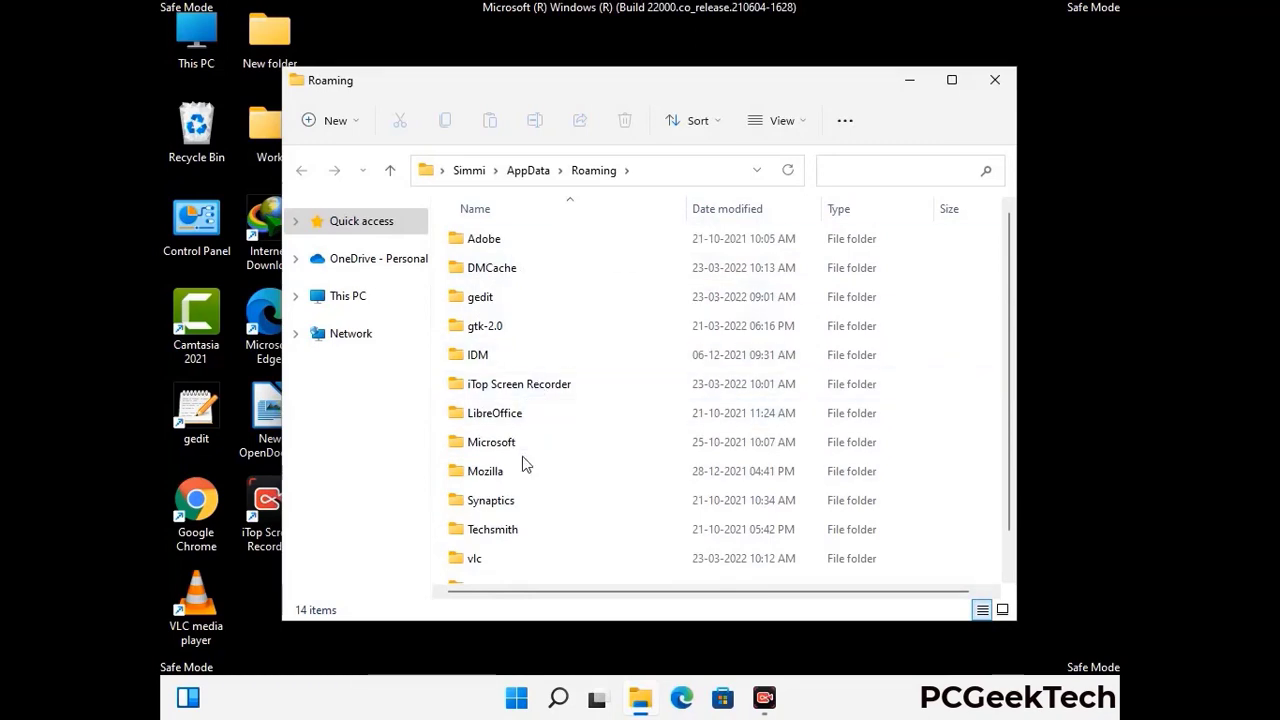
{"action": "scroll", "coordinate": [520, 460], "scroll_direction": "down", "scroll_amount": 1}
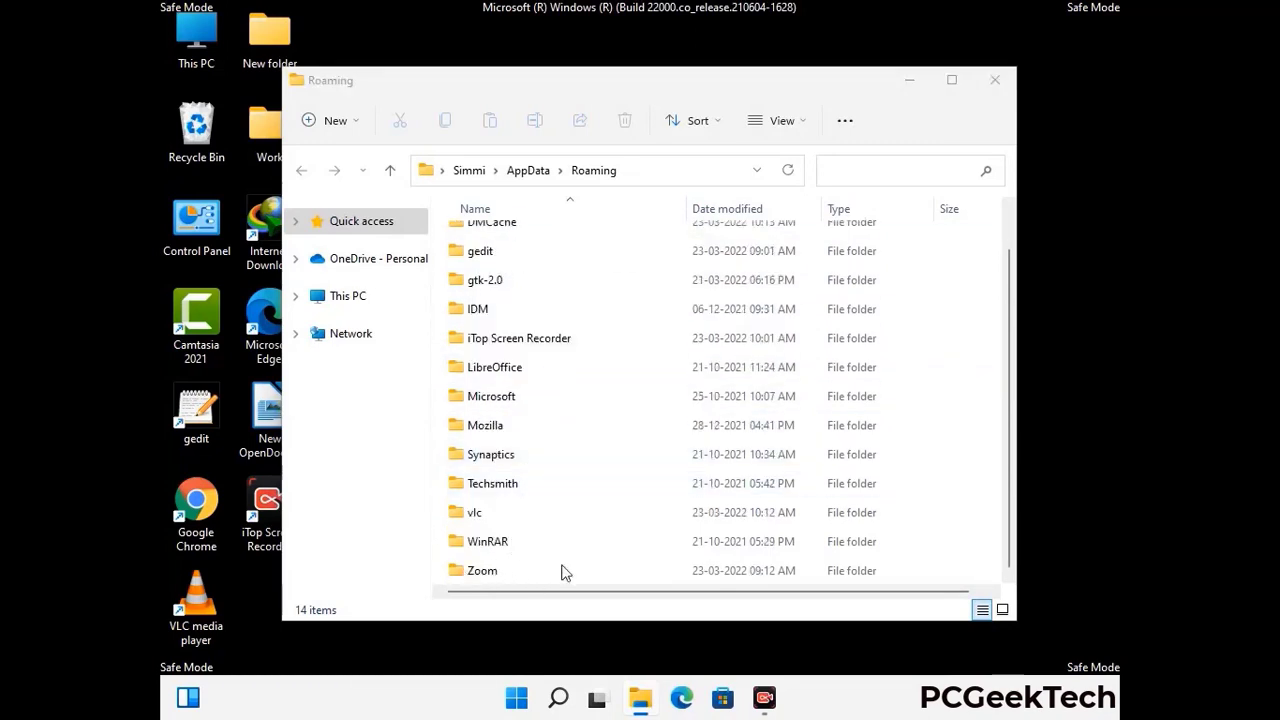
{"action": "left_click", "coordinate": [716, 570]}
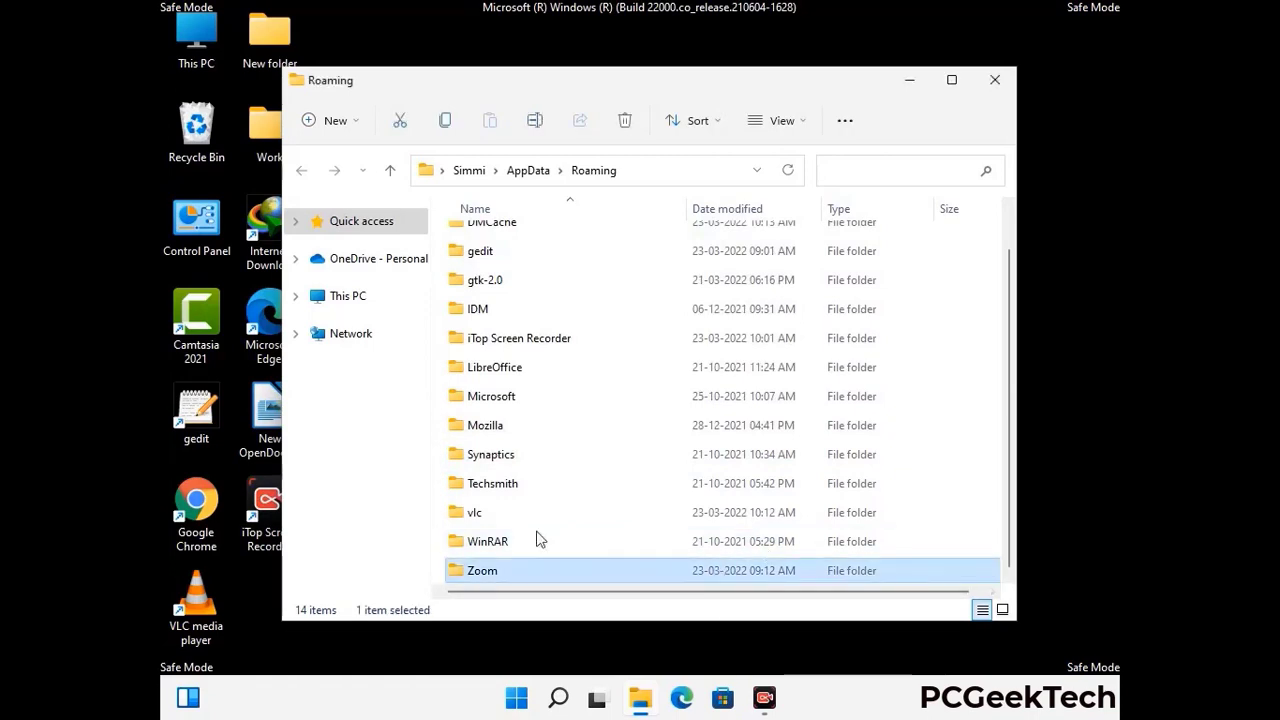
{"action": "left_click", "coordinate": [634, 127]}
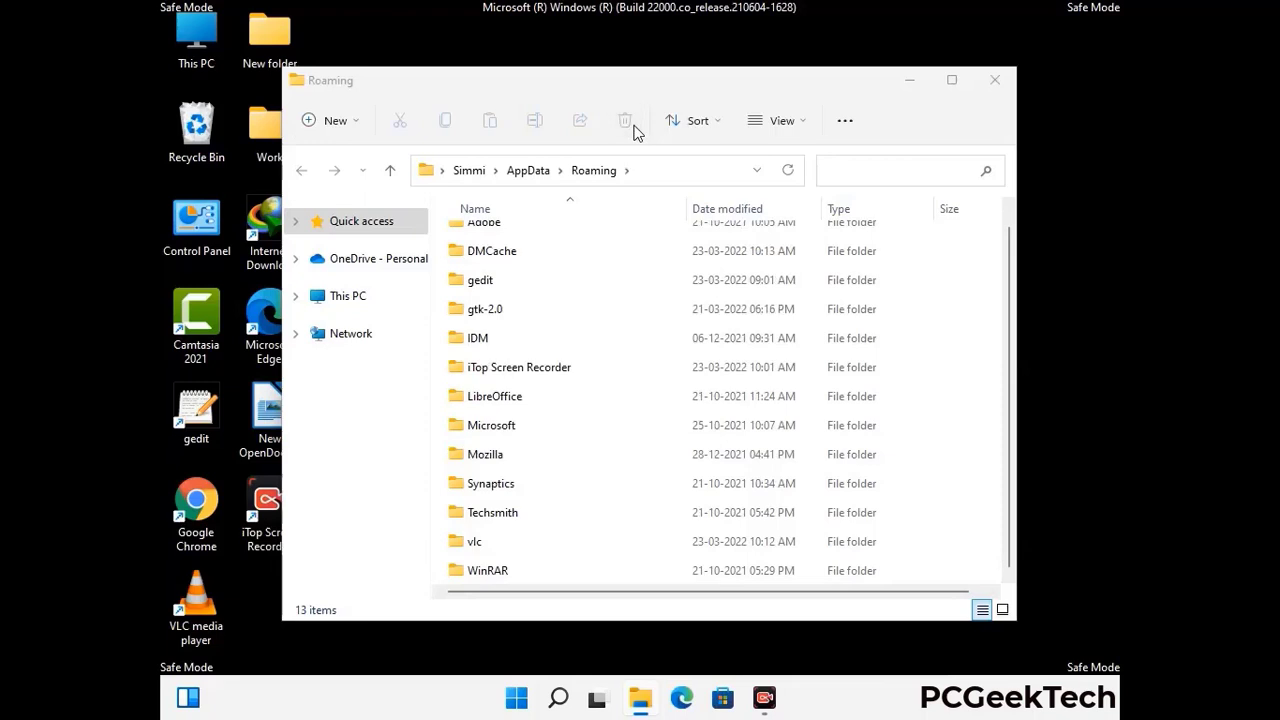
{"action": "left_click", "coordinate": [993, 82]}
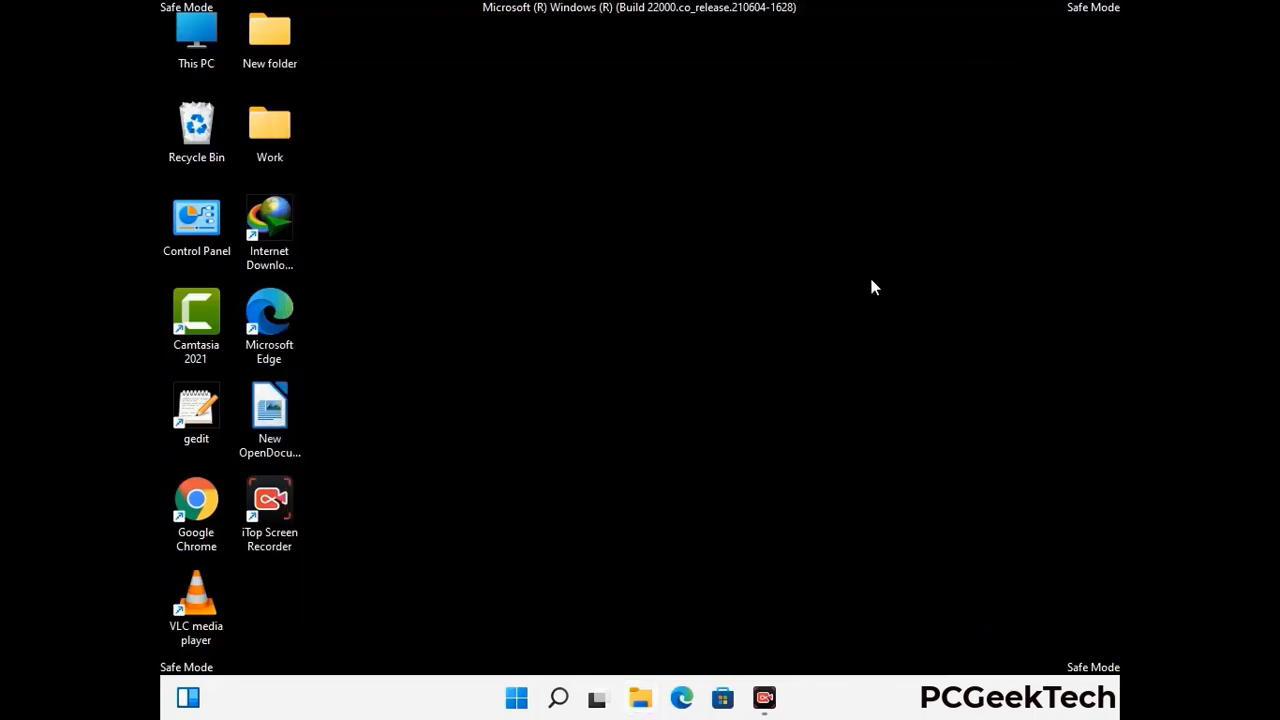
- Open the local application data folder by running %LocalAppData% from the Run dialog
{"action": "key", "text": "super+r"}
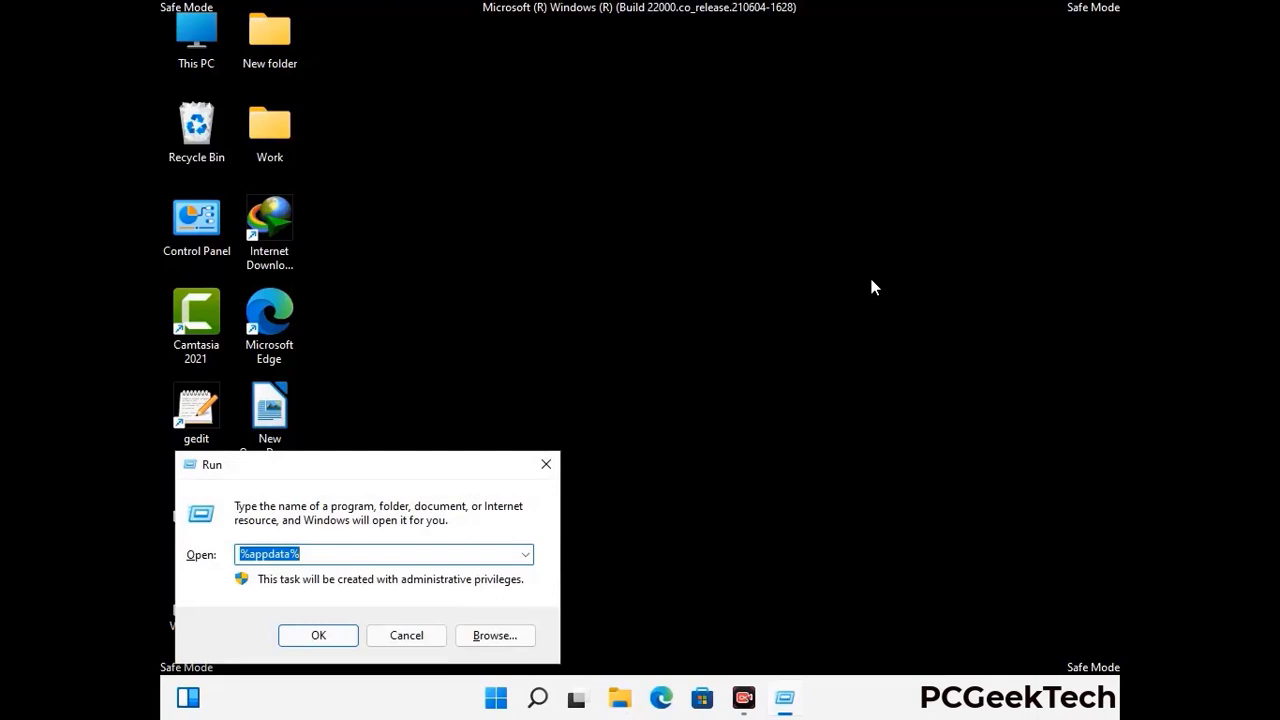
{"action": "left_click_drag", "start_coordinate": [401, 475], "coordinate": [671, 253]}
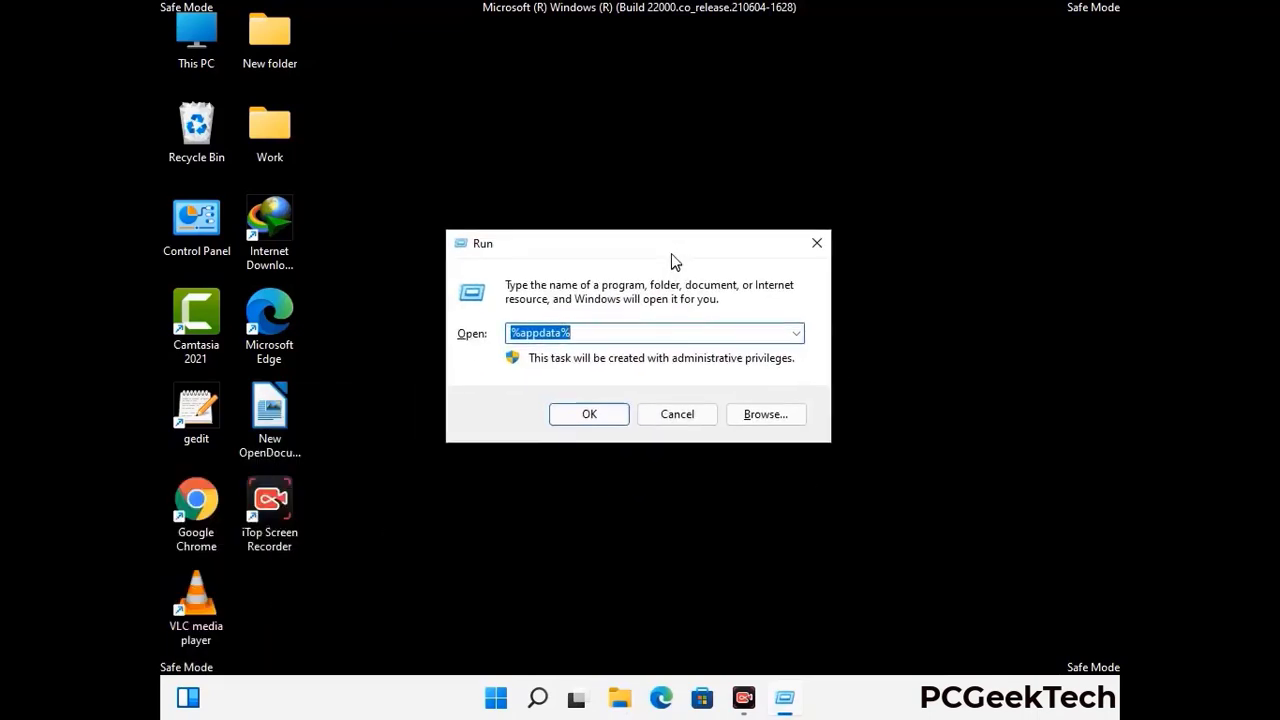
{"action": "type", "text": "%Local"}
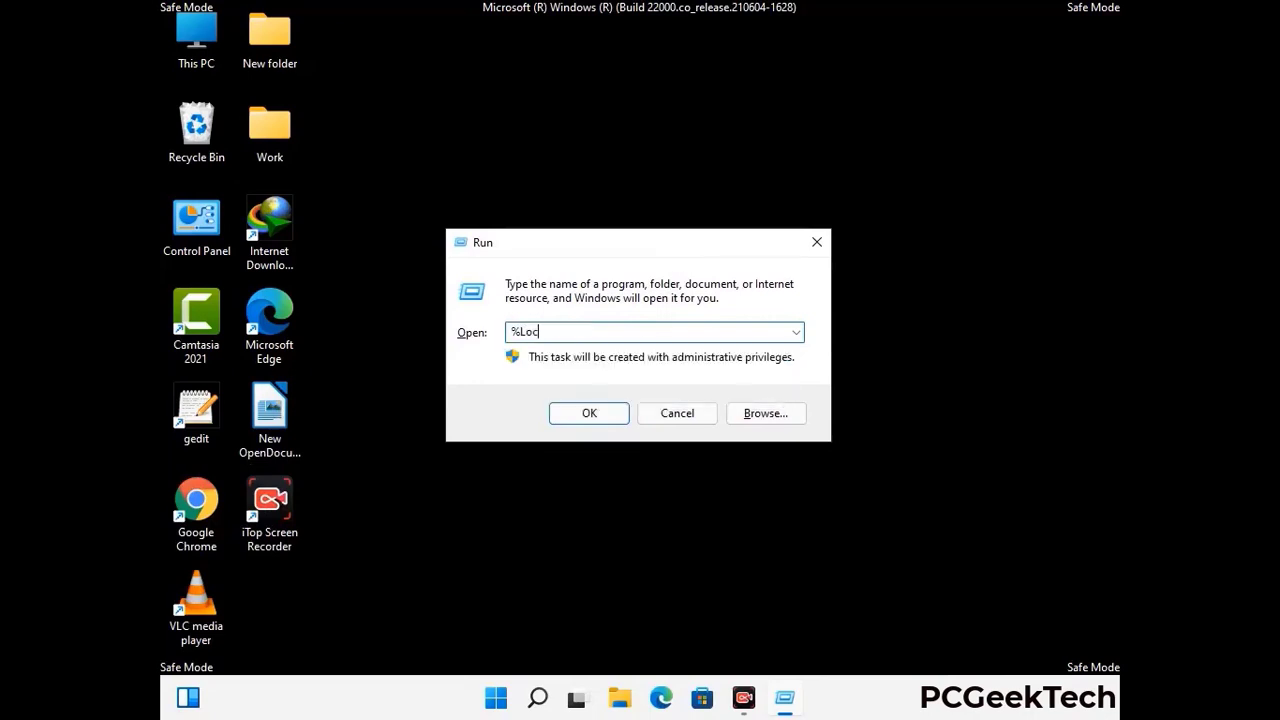
{"action": "type", "text": "AppData%"}
{"action": "key", "text": "Return"}
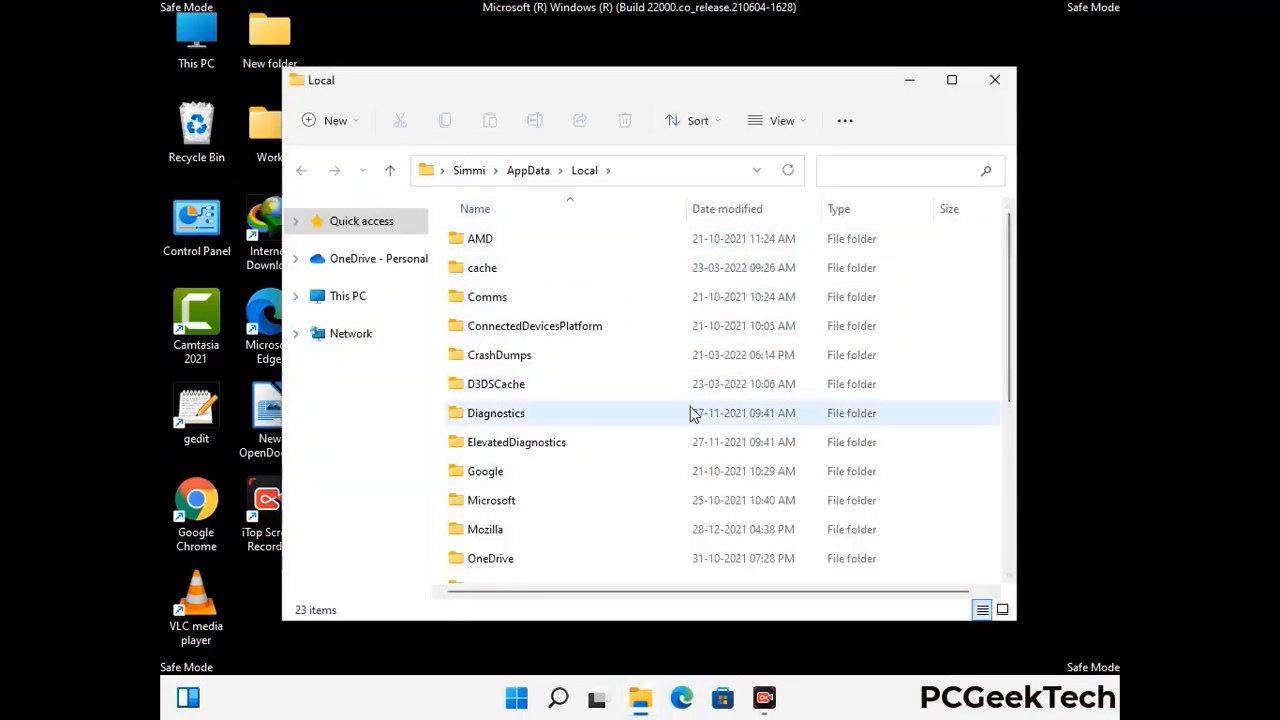
- Delete the Mozilla folder from AppData\Local and close the folder window
{"action": "scroll", "coordinate": [537, 420], "scroll_direction": "down", "scroll_amount": 1}
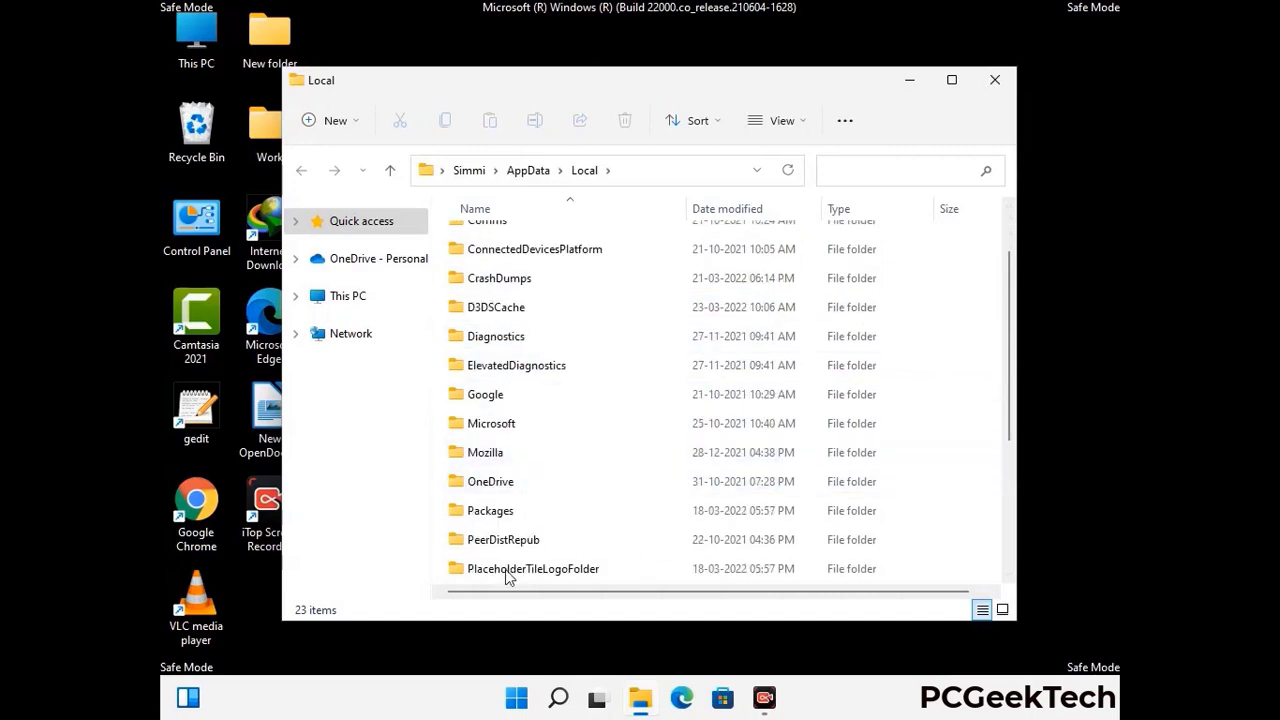
{"action": "left_click", "coordinate": [499, 458]}
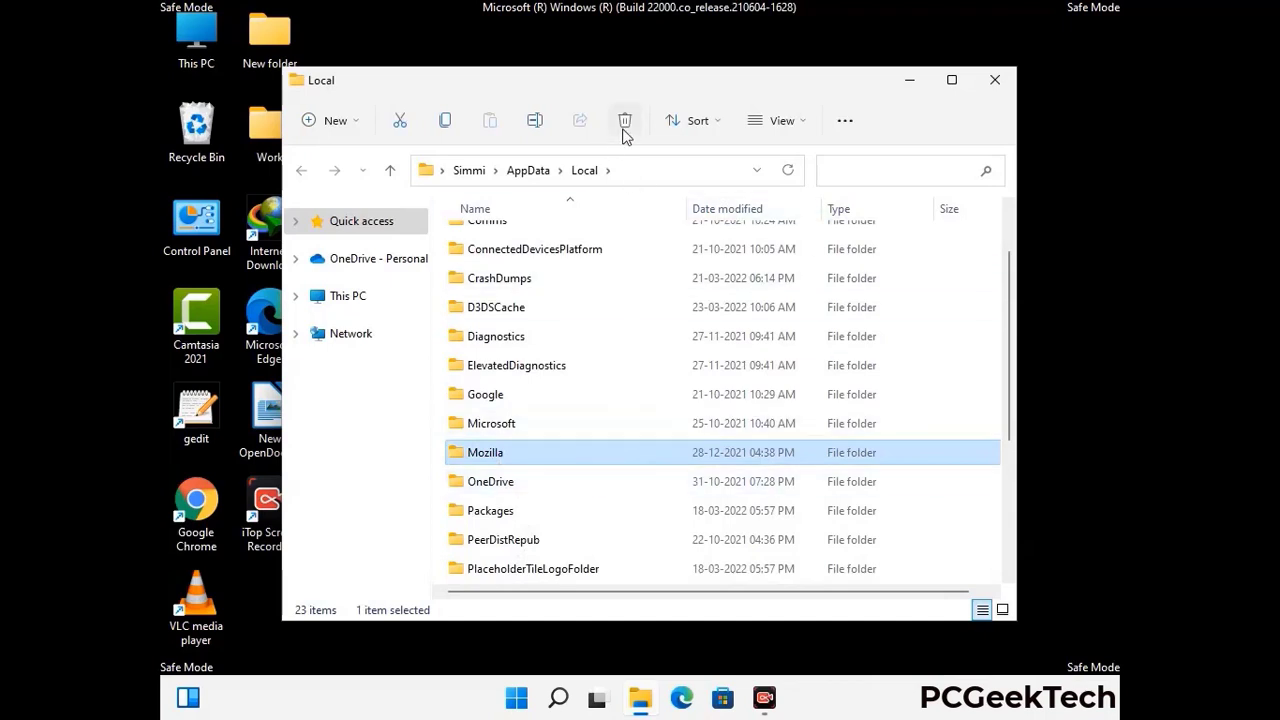
{"action": "key", "text": "Tab"}
{"action": "left_click", "coordinate": [624, 122]}
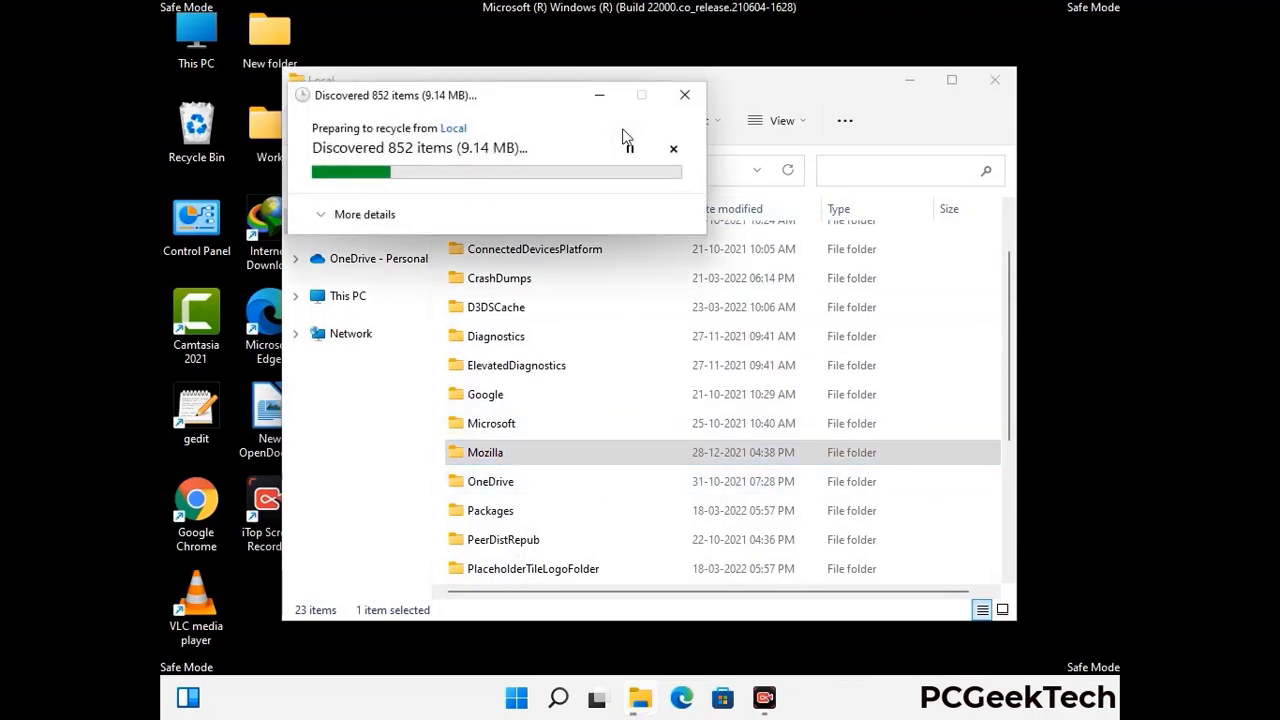
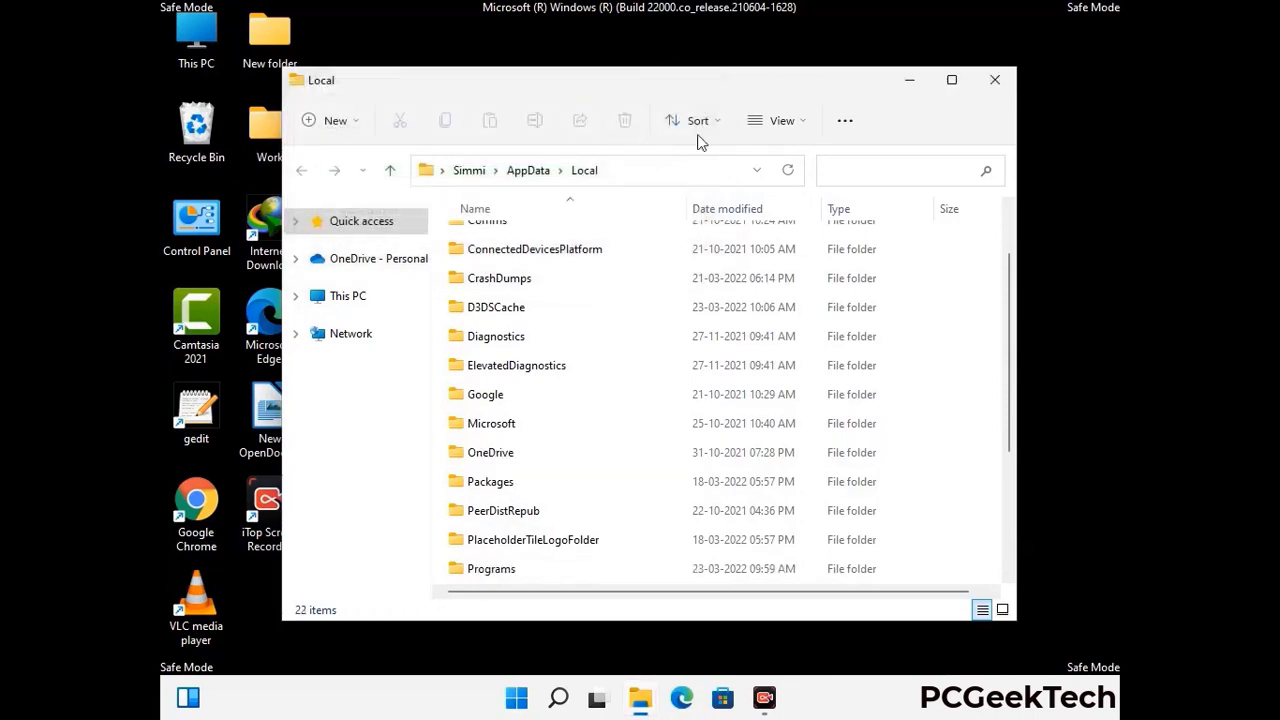
{"action": "left_click", "coordinate": [996, 90]}
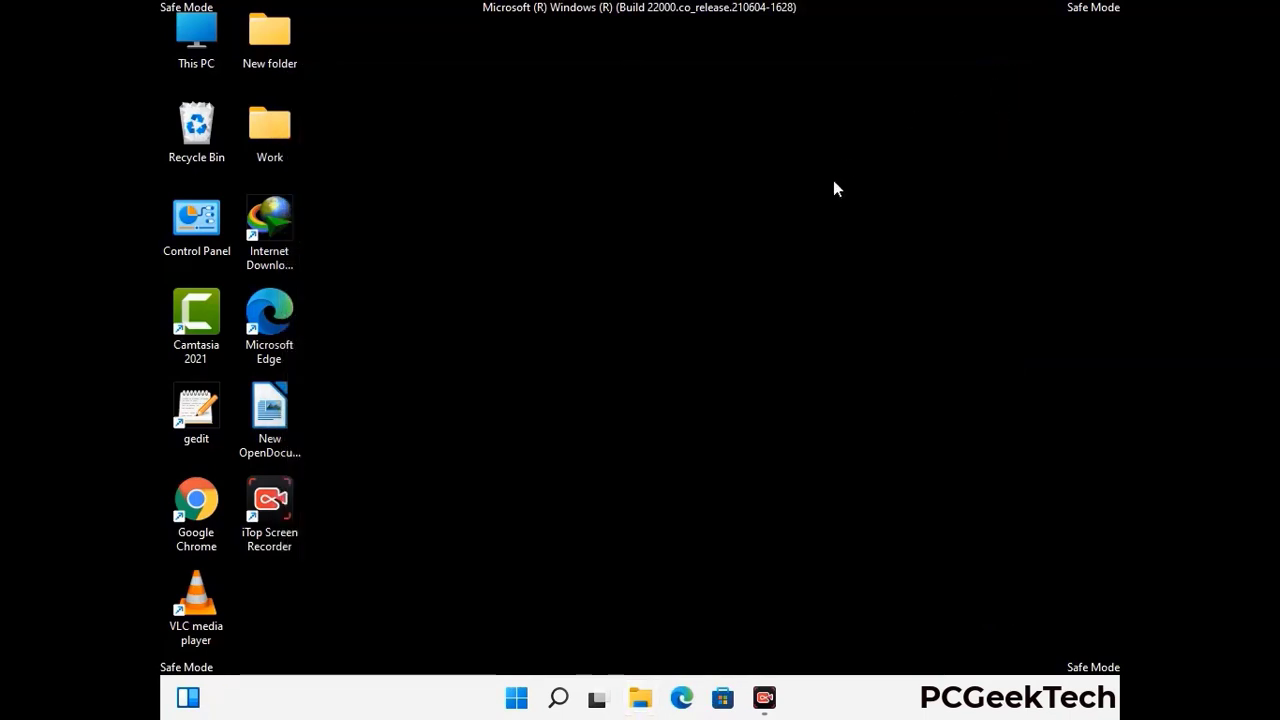
- Open the shared program data folder by running %ProgramData% from the Run dialog
{"action": "key", "text": "super+r"}
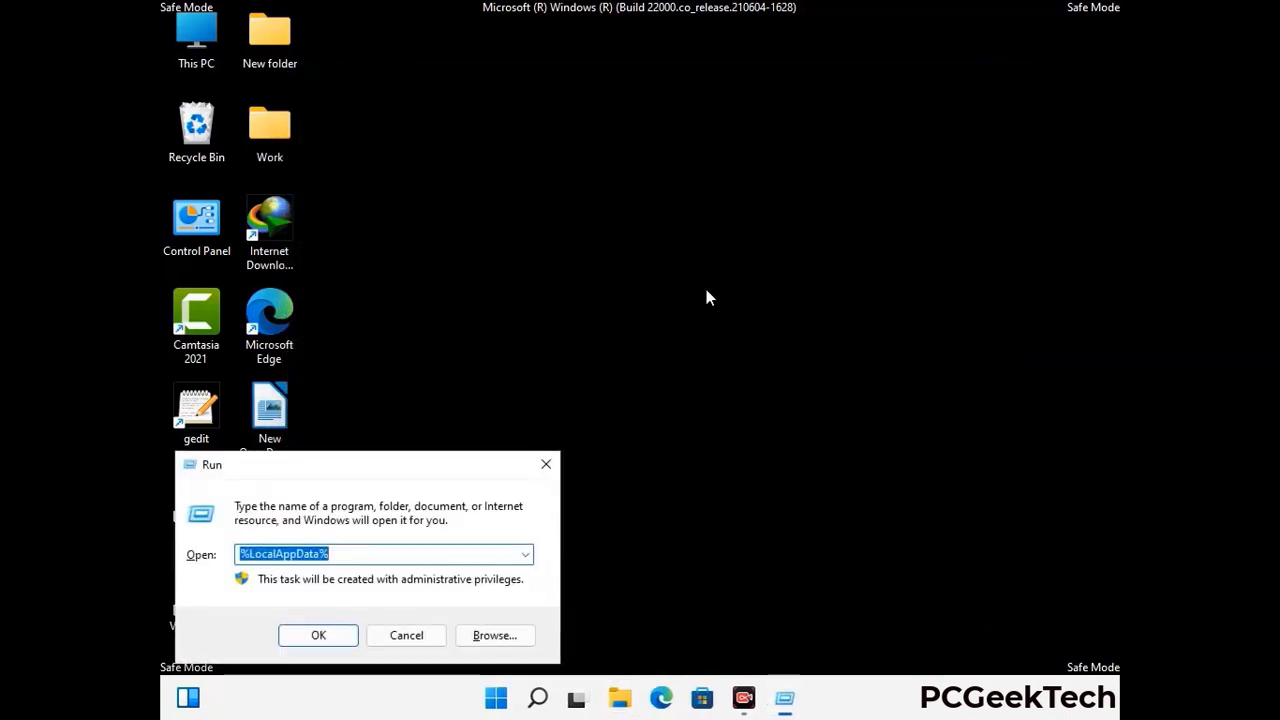
{"action": "left_click_drag", "start_coordinate": [325, 480], "coordinate": [587, 266]}
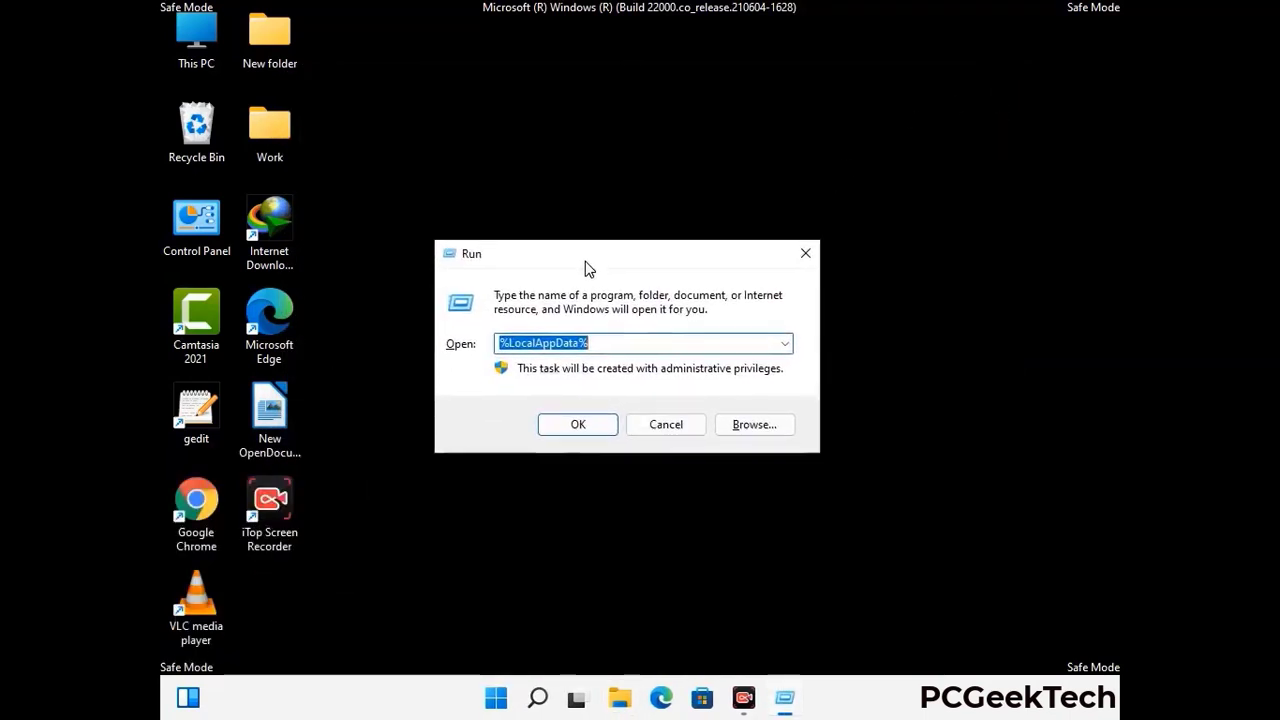
{"action": "type", "text": "%"}
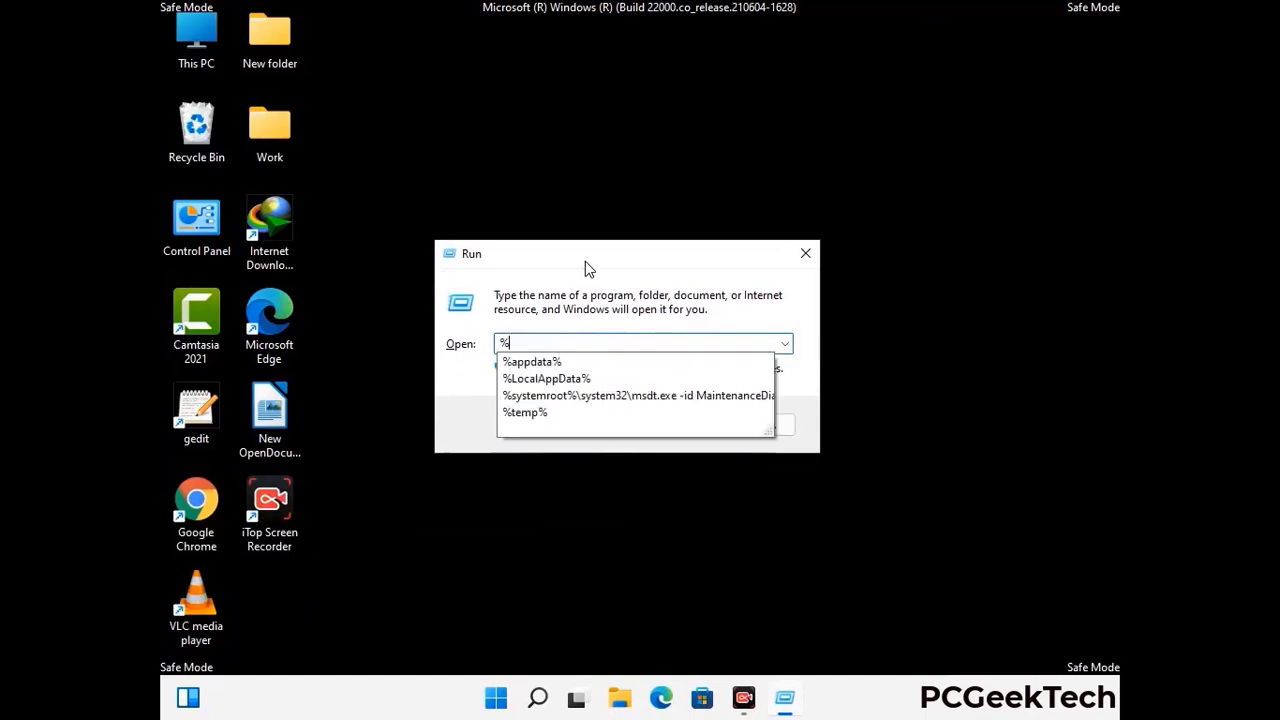
{"action": "type", "text": "Pro"}
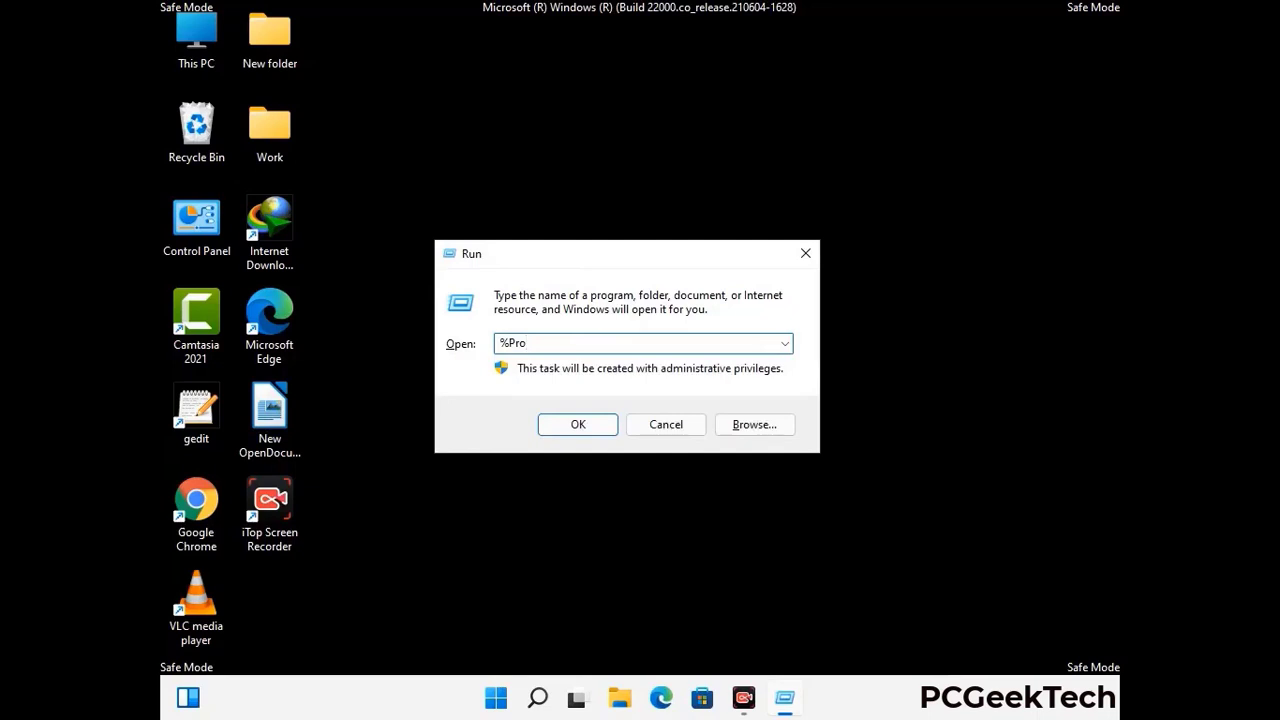
{"action": "type", "text": "gramData%"}
{"action": "key", "text": "Return"}
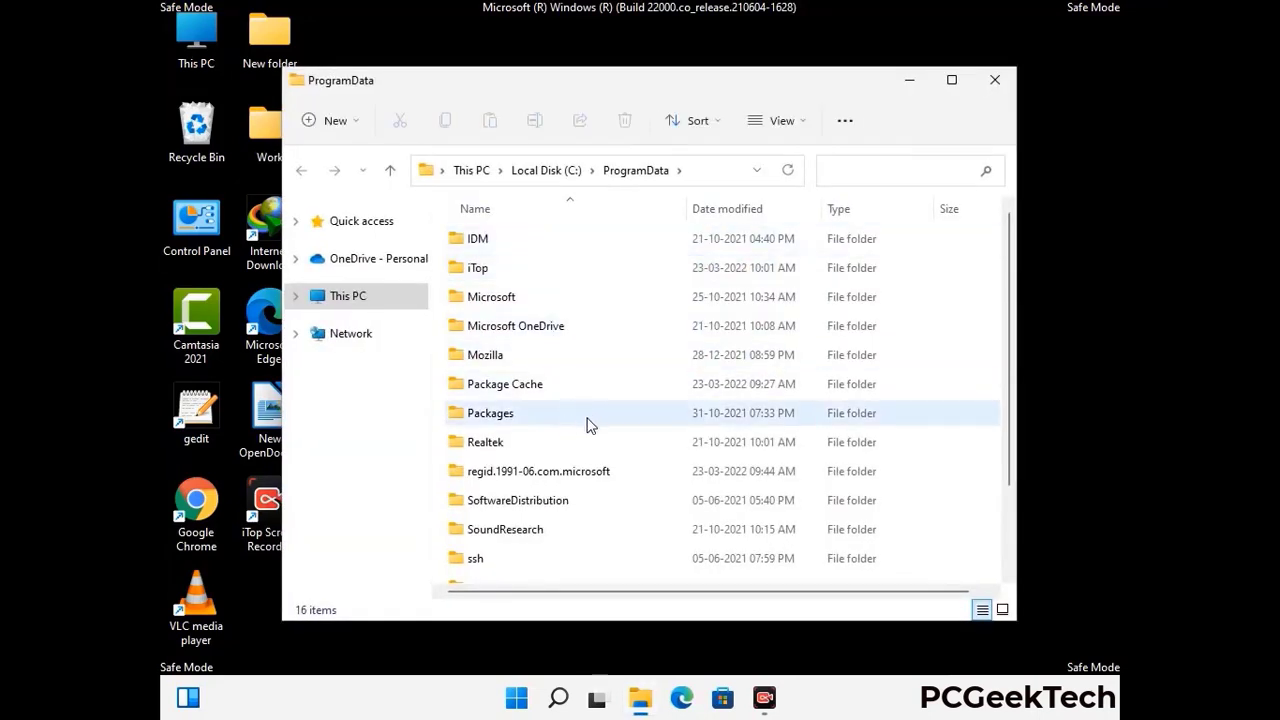
- Delete the Mozilla folder from C:\ProgramData and close the folder window
{"action": "scroll", "coordinate": [587, 421], "scroll_direction": "down", "scroll_amount": 2}
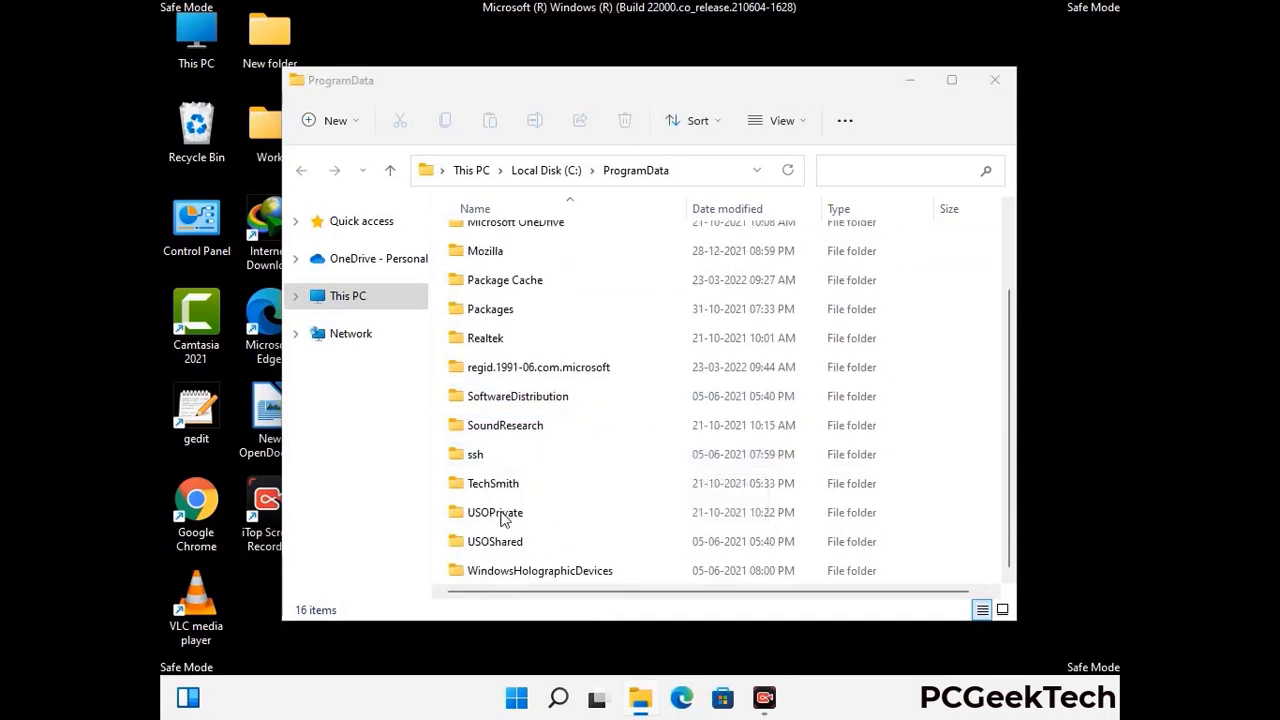
{"action": "left_click", "coordinate": [500, 256]}
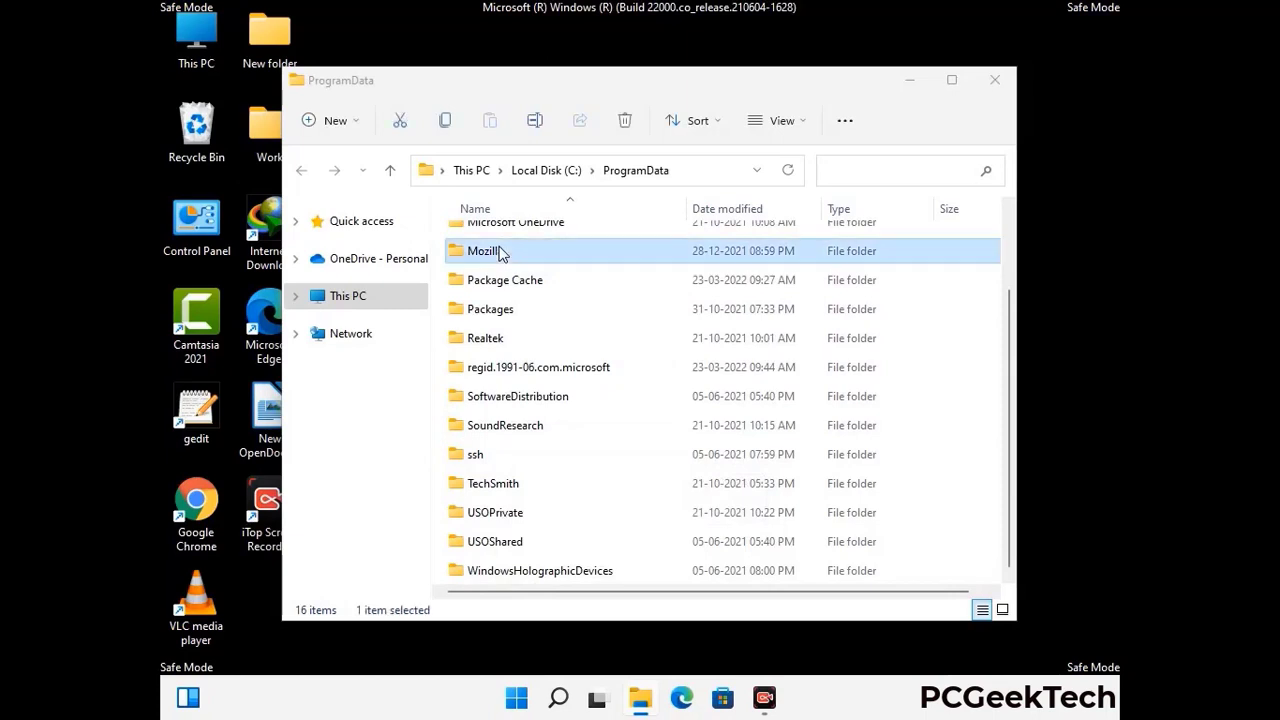
{"action": "left_click", "coordinate": [630, 122]}
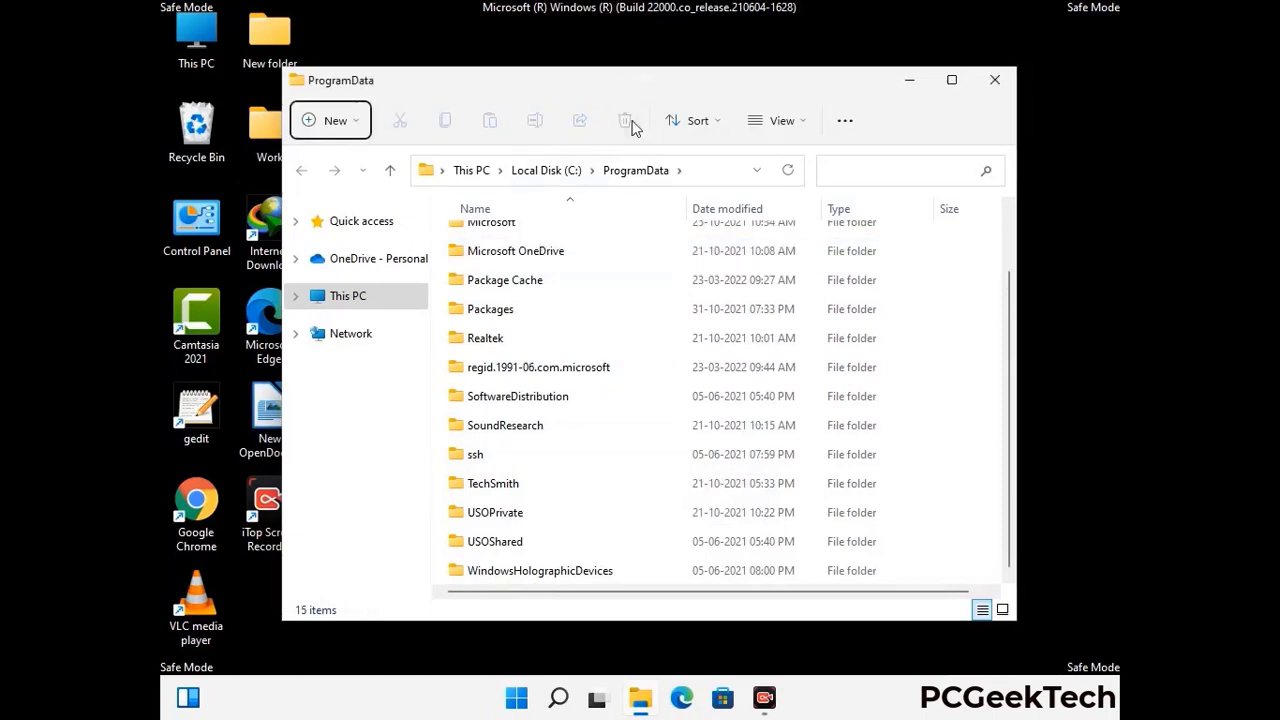
{"action": "scroll", "coordinate": [660, 415], "scroll_direction": "up", "scroll_amount": 1}
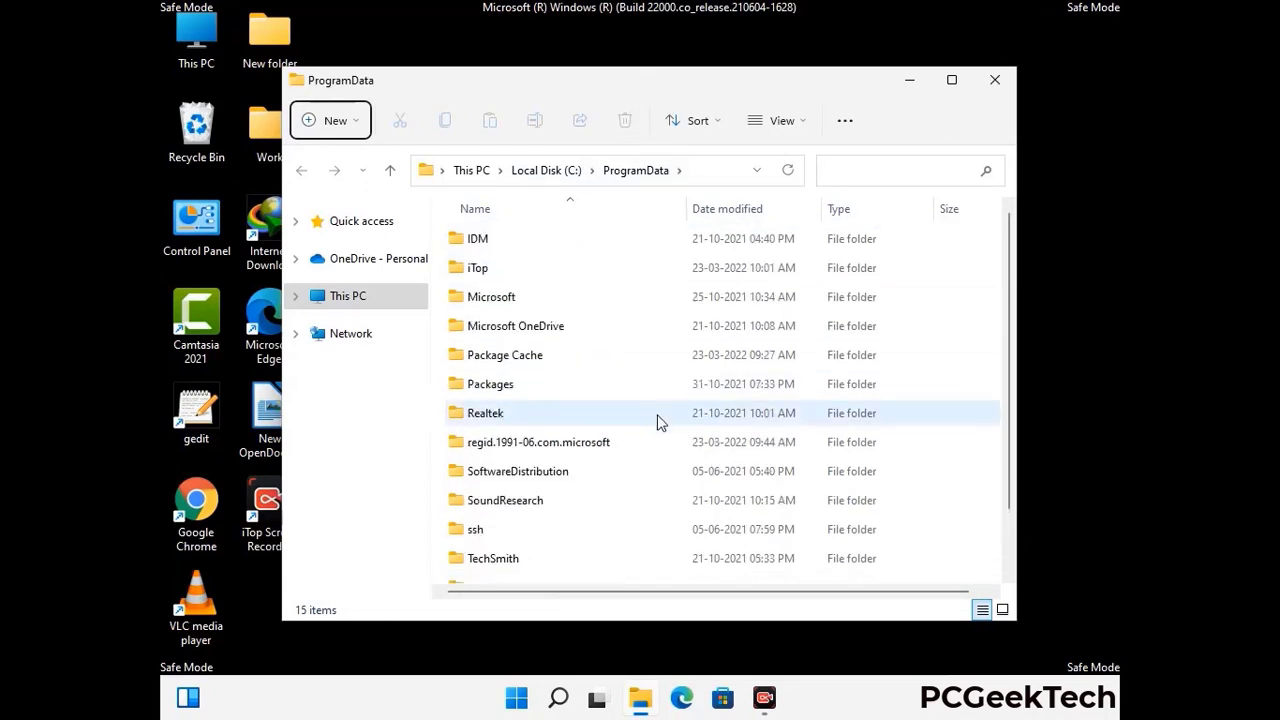
{"action": "left_click", "coordinate": [1003, 81]}
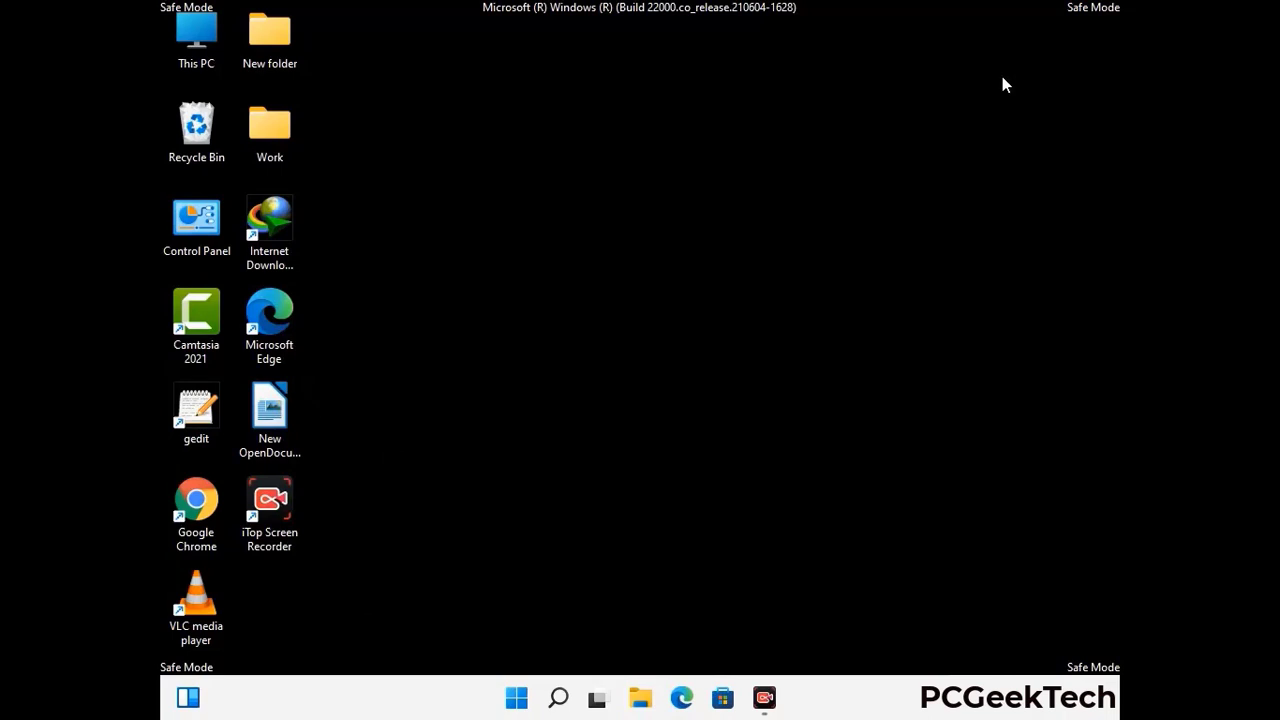
- Open the Windows folder by running %WinDir% from the Run dialog and look through its subfolders
{"action": "key", "text": "super+r"}
{"action": "left_click_drag", "start_coordinate": [417, 462], "coordinate": [668, 259]}
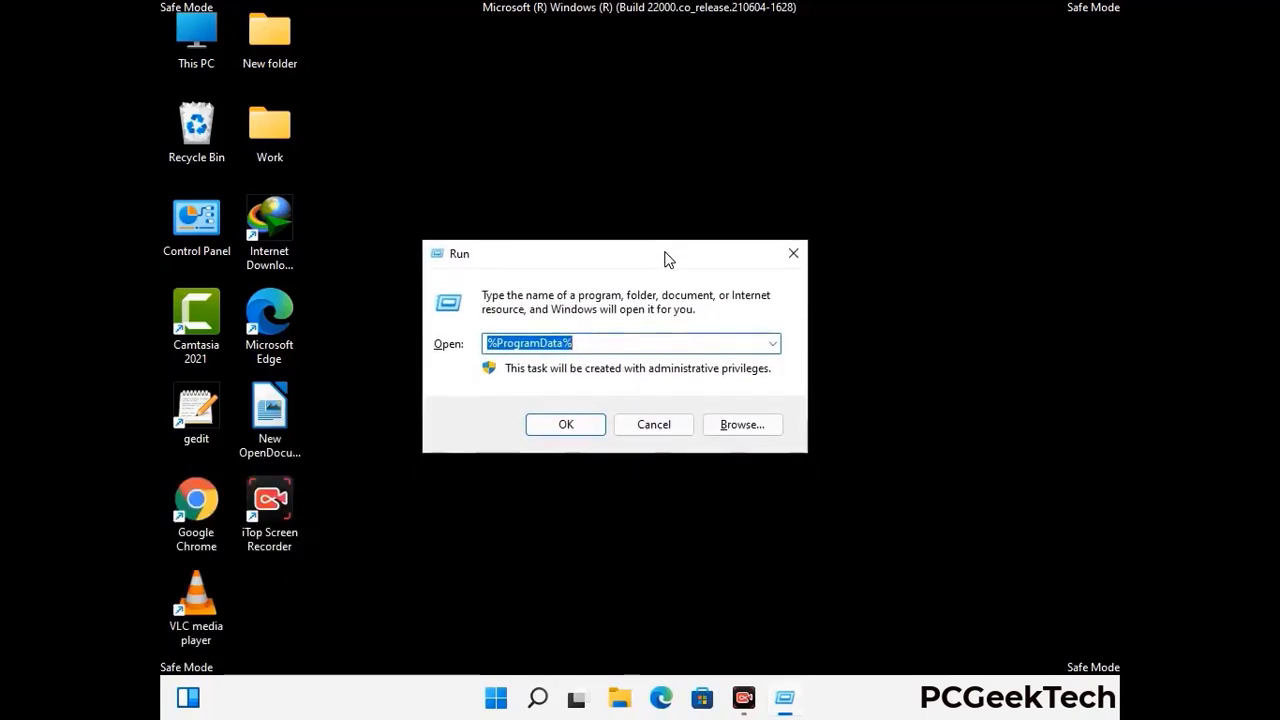
{"action": "type", "text": "%Win"}
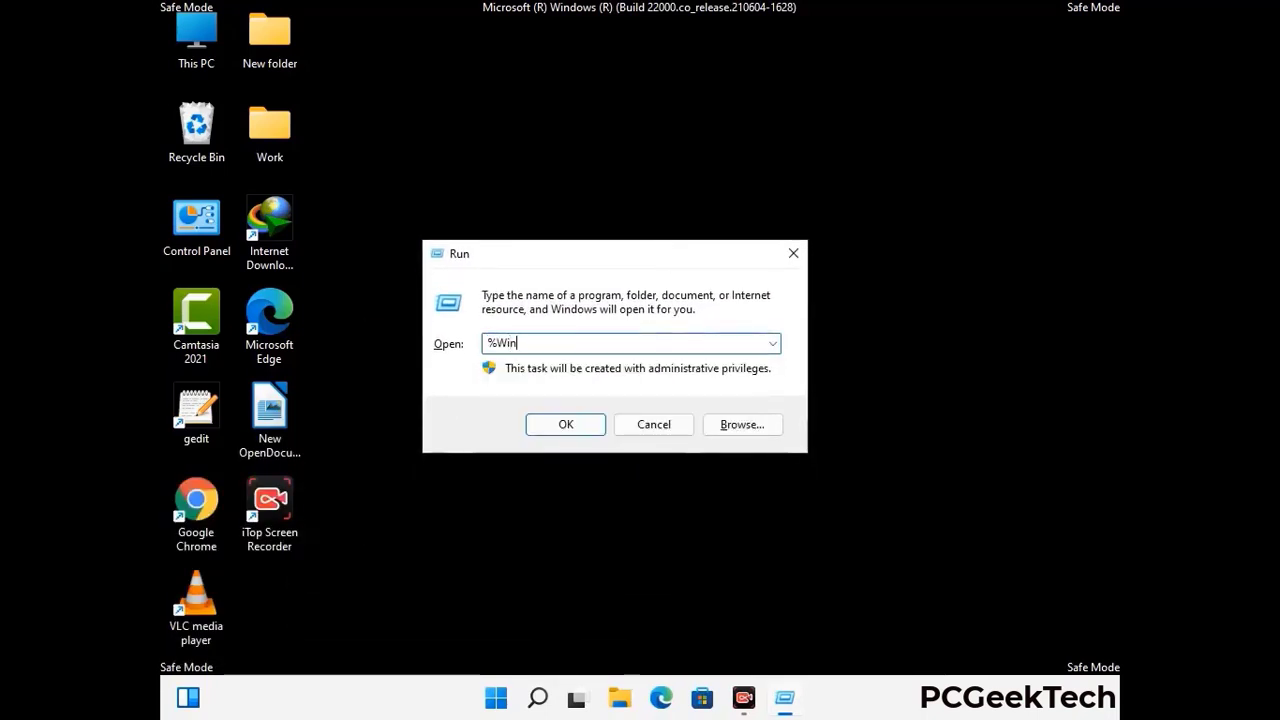
{"action": "type", "text": "Dir%"}
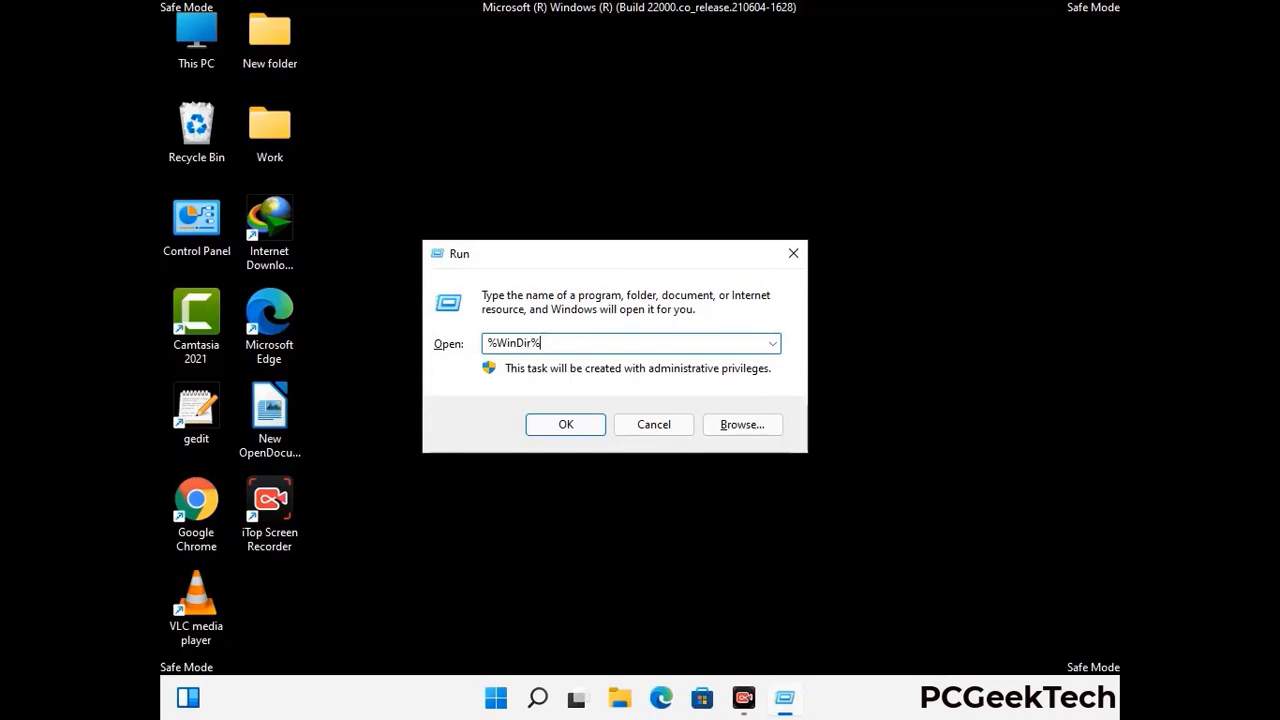
{"action": "key", "text": "Return"}
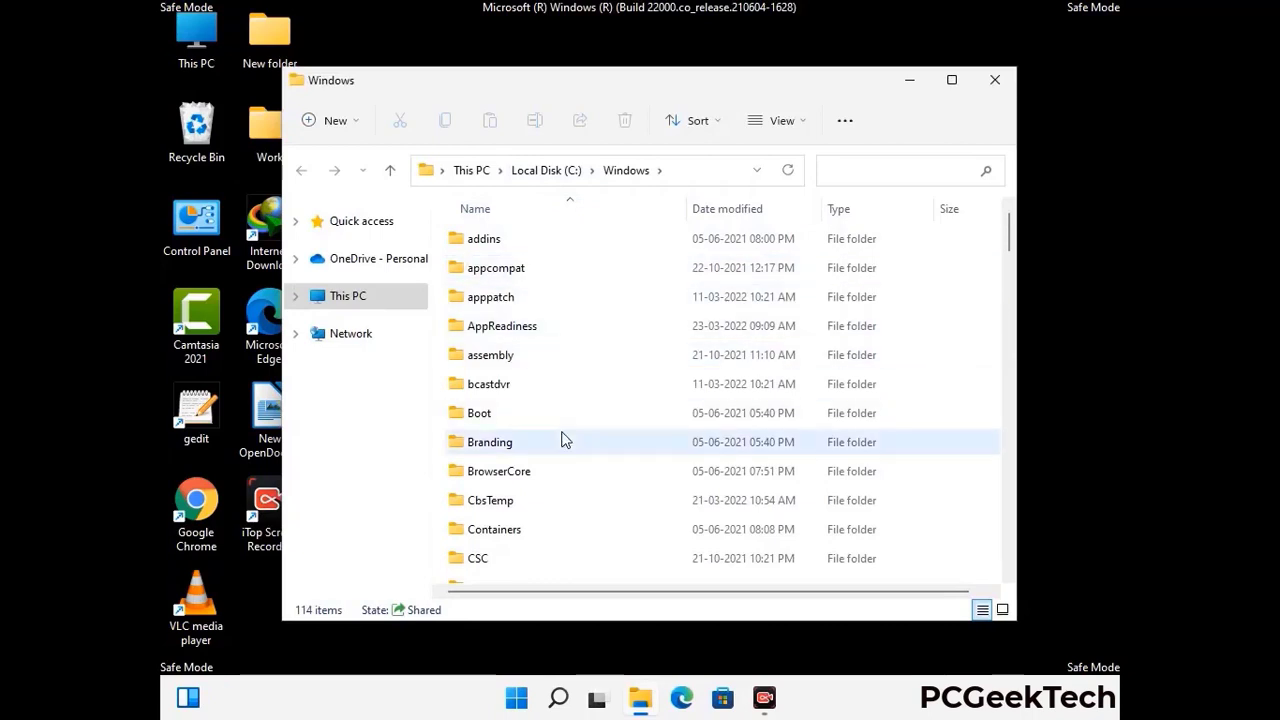
{"action": "scroll", "coordinate": [563, 440], "scroll_direction": "down", "scroll_amount": 1}
{"action": "scroll", "coordinate": [563, 443], "scroll_direction": "down", "scroll_amount": 2}
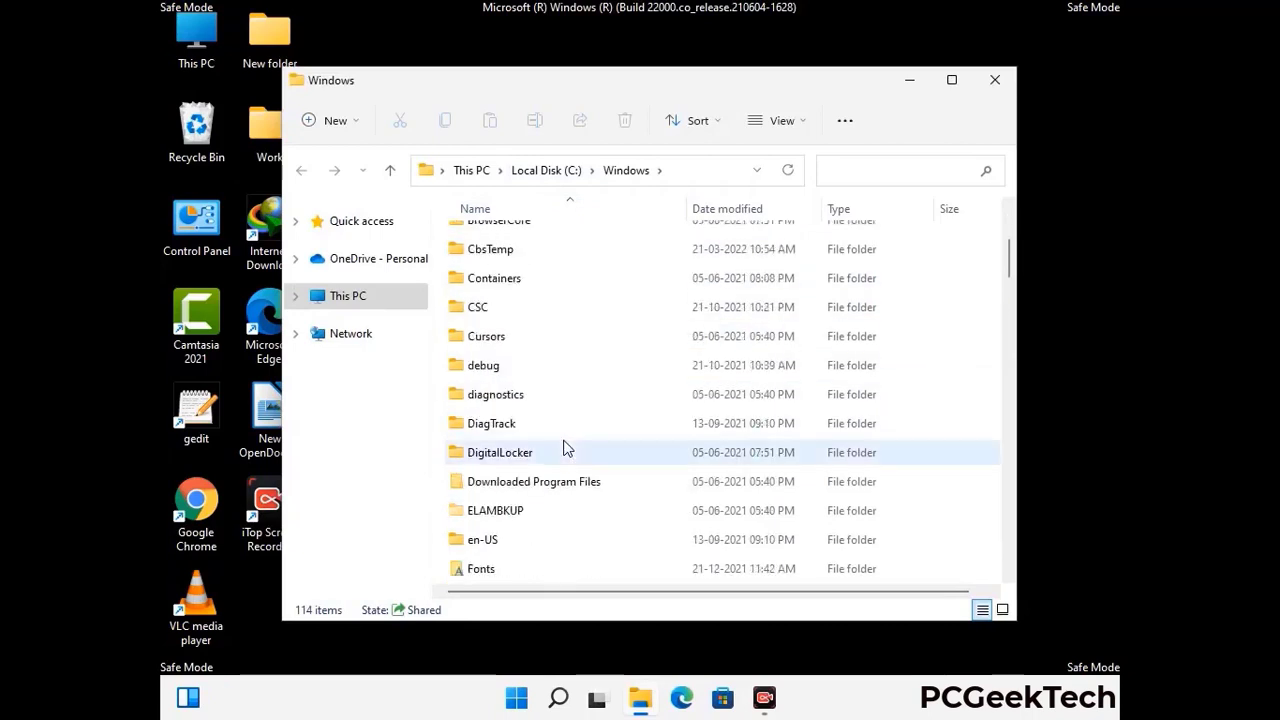
- Look through the remaining folders and files in C:\Windows for unwanted items and close the folder window
{"action": "scroll", "coordinate": [565, 447], "scroll_direction": "down", "scroll_amount": 1}
{"action": "scroll", "coordinate": [563, 449], "scroll_direction": "down", "scroll_amount": 5}
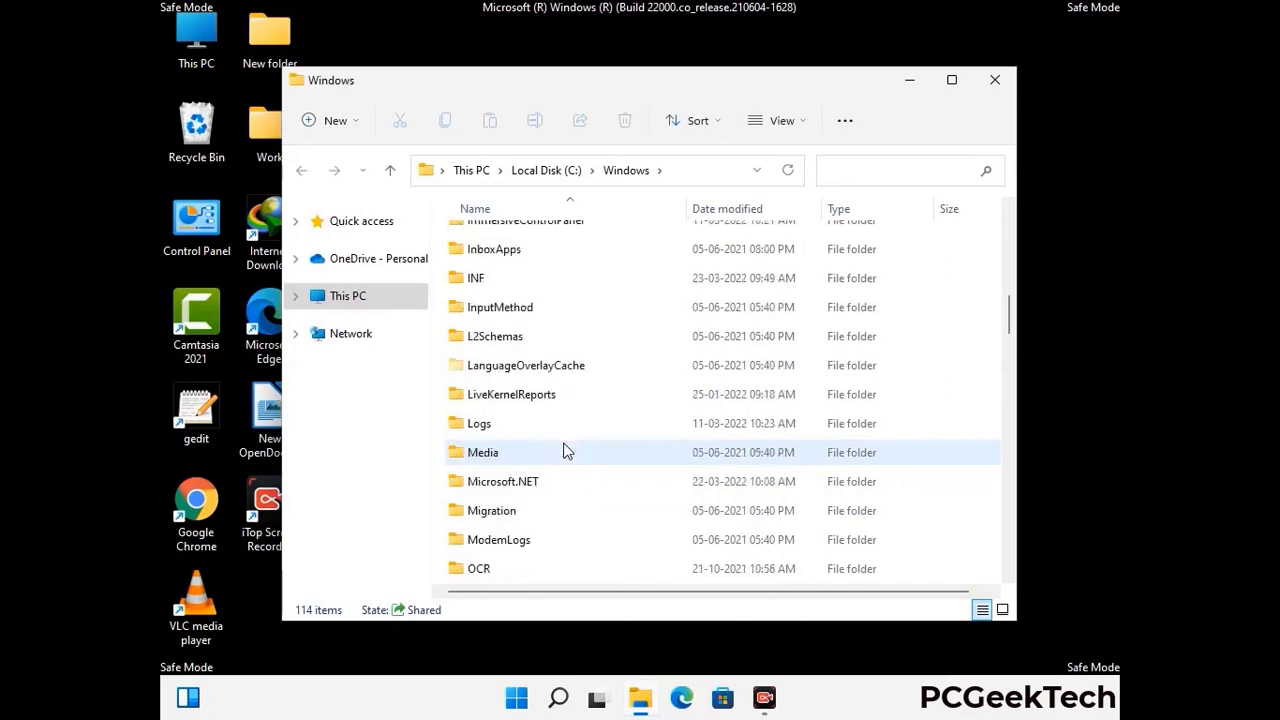
{"action": "scroll", "coordinate": [563, 452], "scroll_direction": "down", "scroll_amount": 1}
{"action": "scroll", "coordinate": [563, 452], "scroll_direction": "down", "scroll_amount": 8}
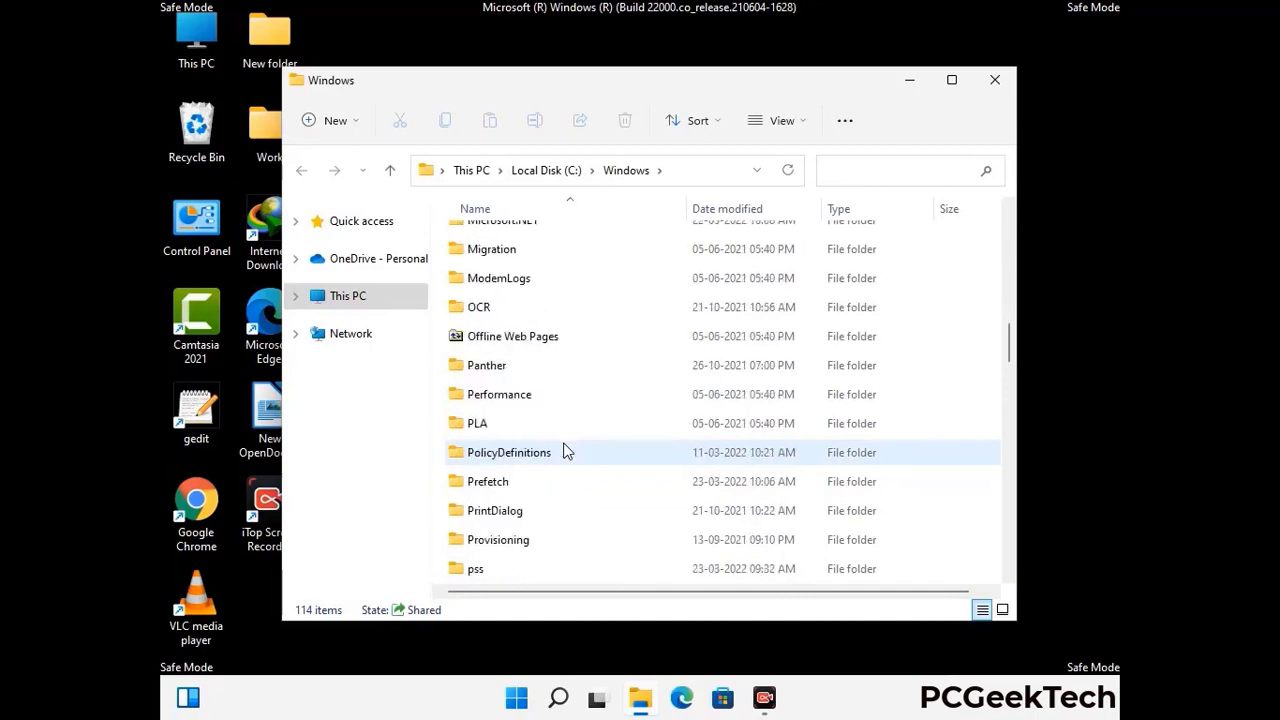
{"action": "scroll", "coordinate": [563, 452], "scroll_direction": "down", "scroll_amount": 6}
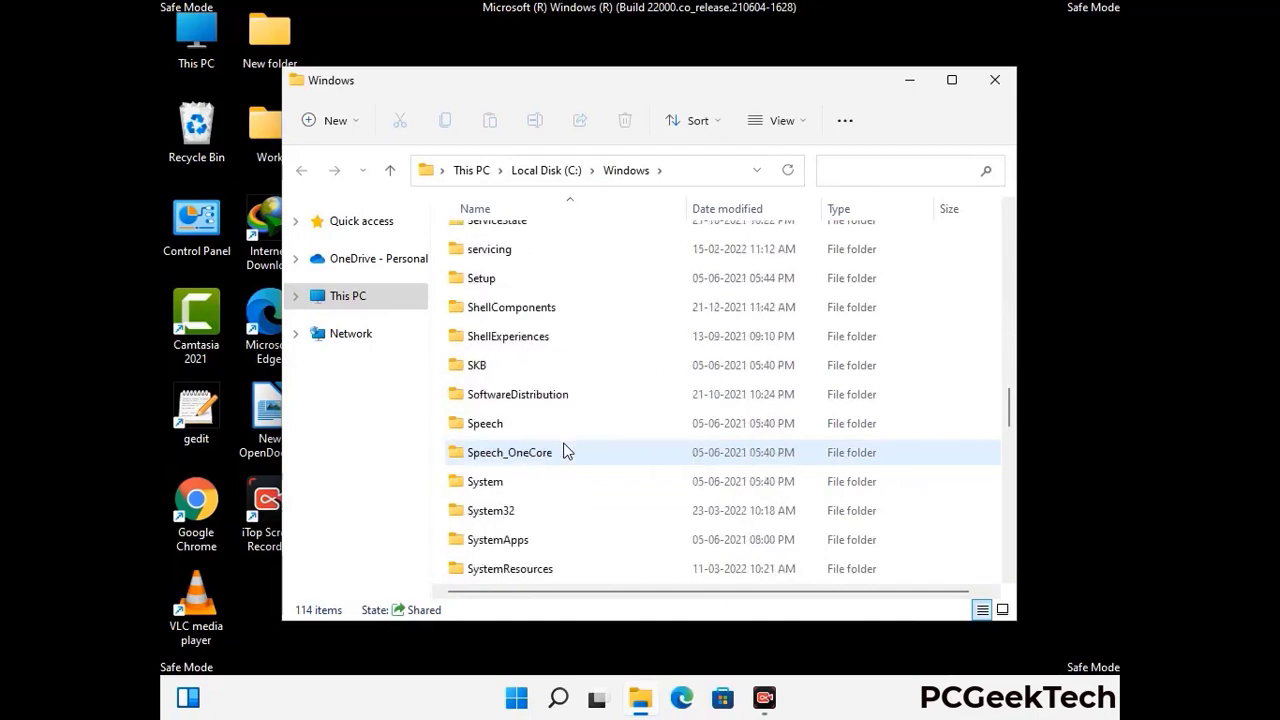
{"action": "scroll", "coordinate": [563, 452], "scroll_direction": "down", "scroll_amount": 2}
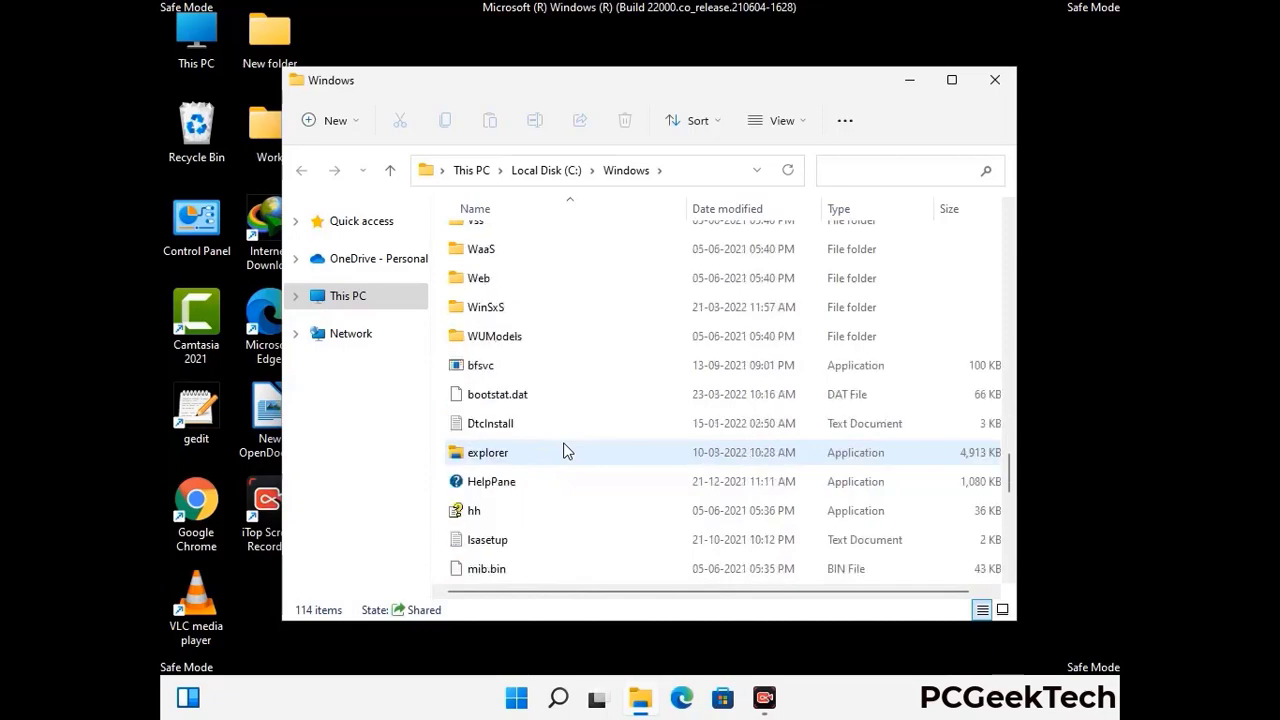
{"action": "scroll", "coordinate": [563, 452], "scroll_direction": "down", "scroll_amount": 8}
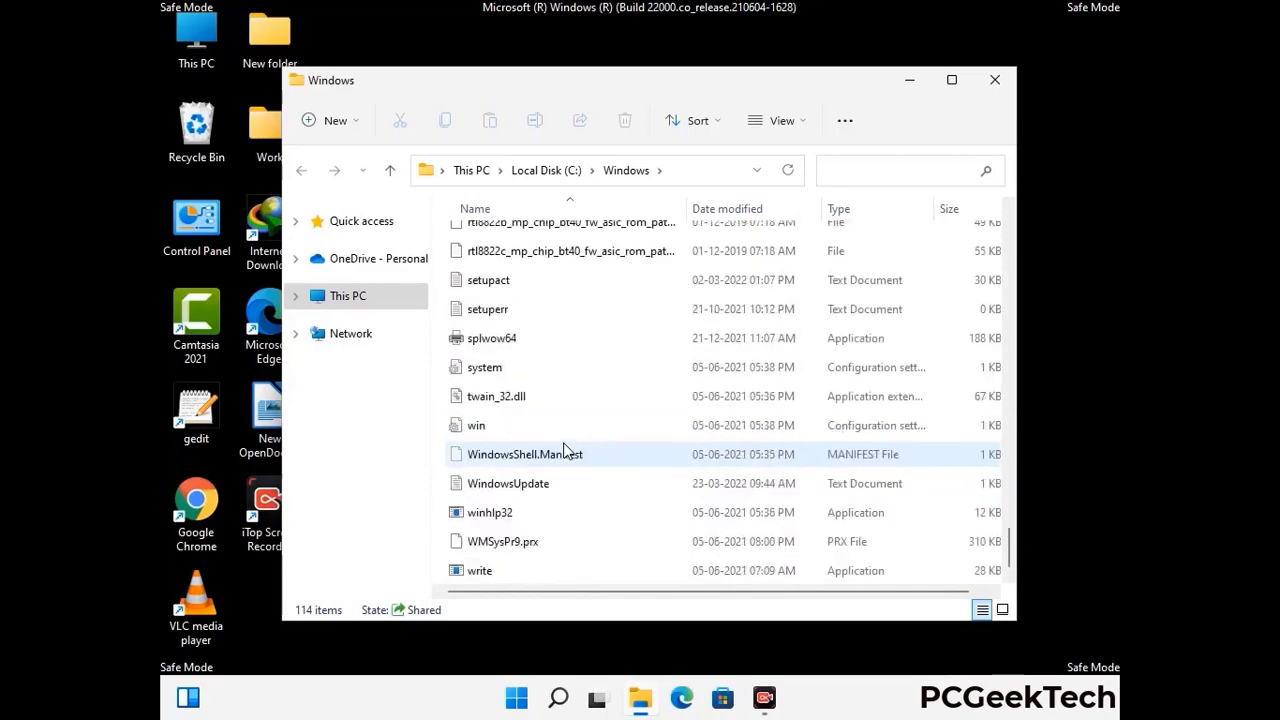
{"action": "scroll", "coordinate": [563, 452], "scroll_direction": "up", "scroll_amount": 8}
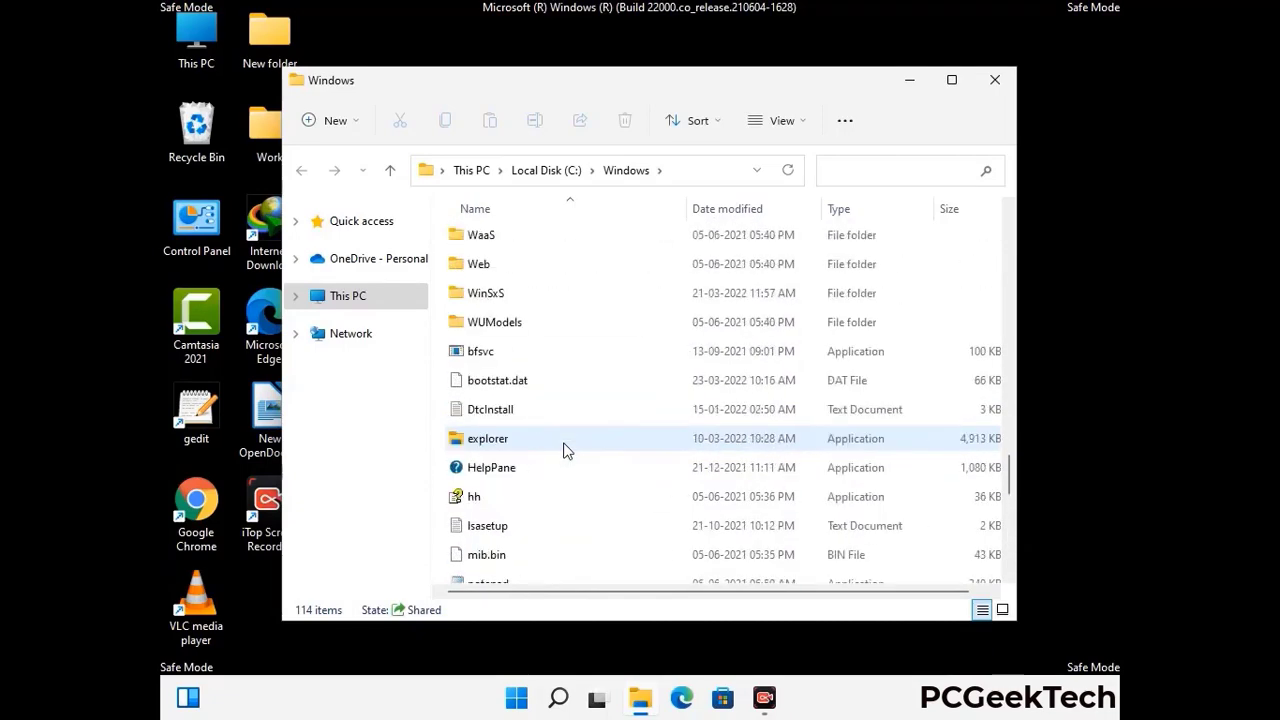
{"action": "scroll", "coordinate": [563, 452], "scroll_direction": "up", "scroll_amount": 4}
{"action": "scroll", "coordinate": [563, 450], "scroll_direction": "up", "scroll_amount": 3}
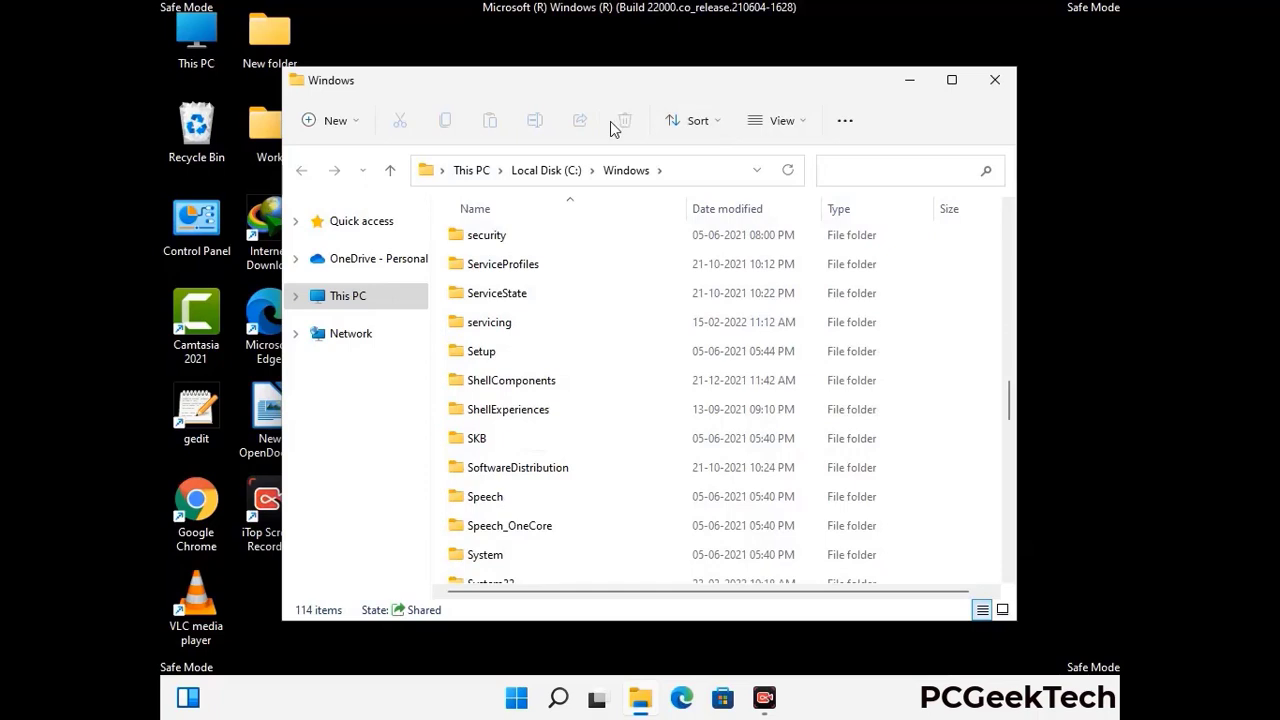
{"action": "left_click", "coordinate": [1002, 79]}
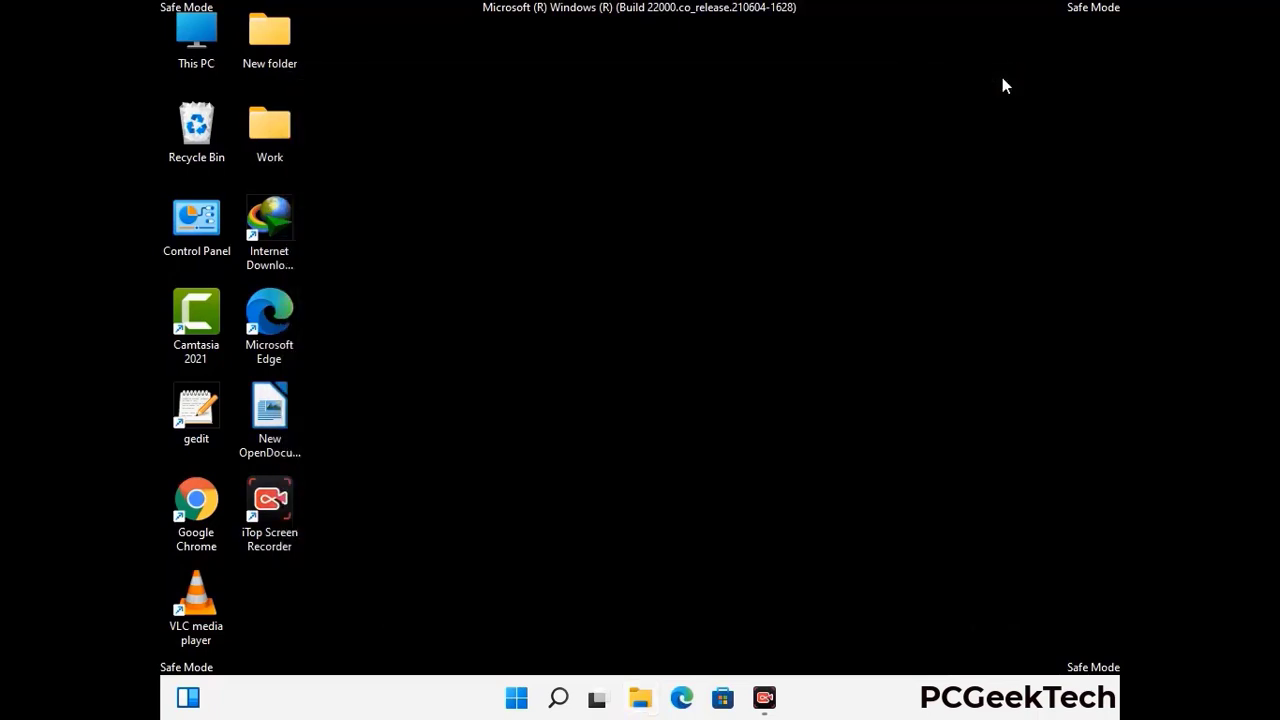
- Open the user's temporary files folder by running %temp% from the Run dialog
{"action": "key", "text": "super+r"}
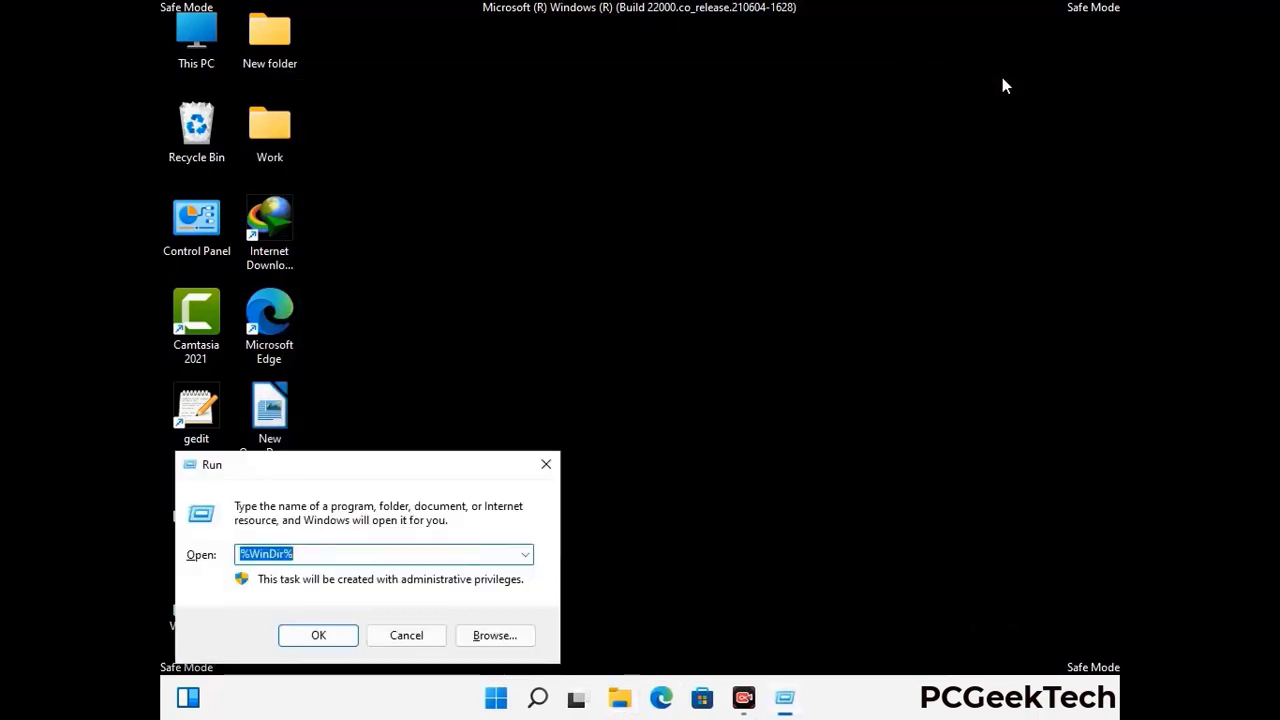
{"action": "left_click_drag", "start_coordinate": [423, 469], "coordinate": [727, 173]}
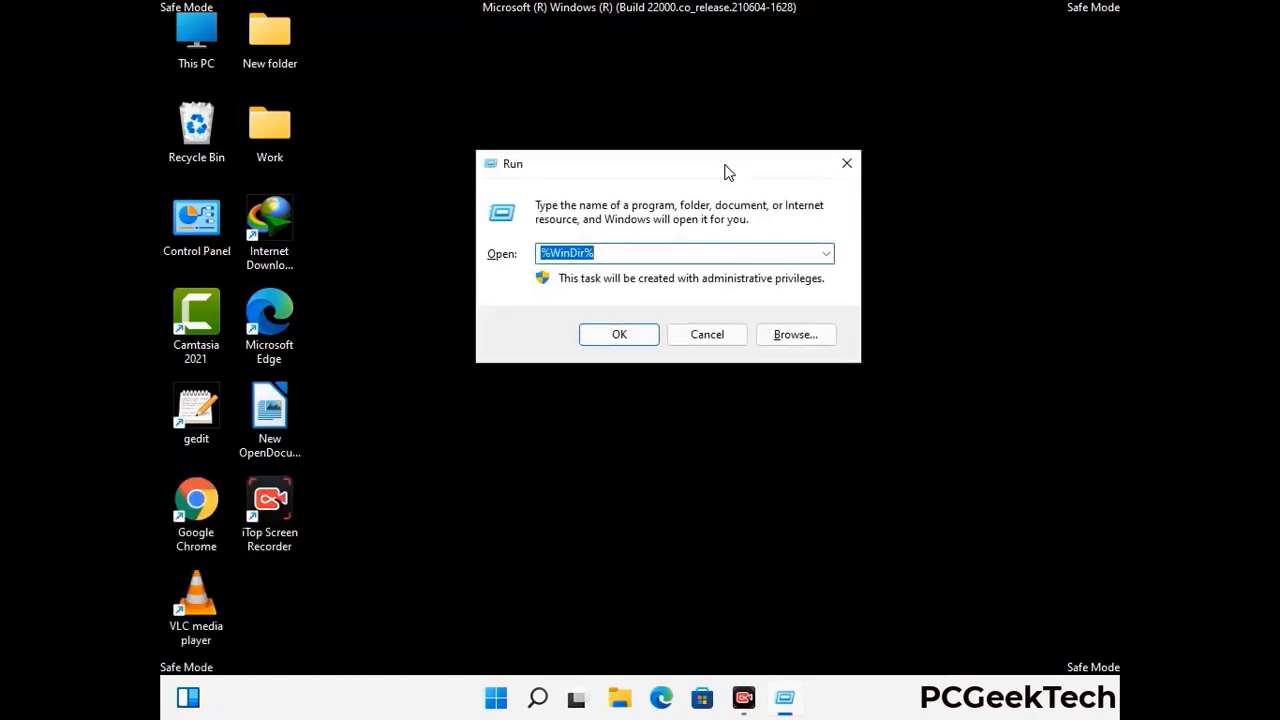
{"action": "type", "text": "%temp"}
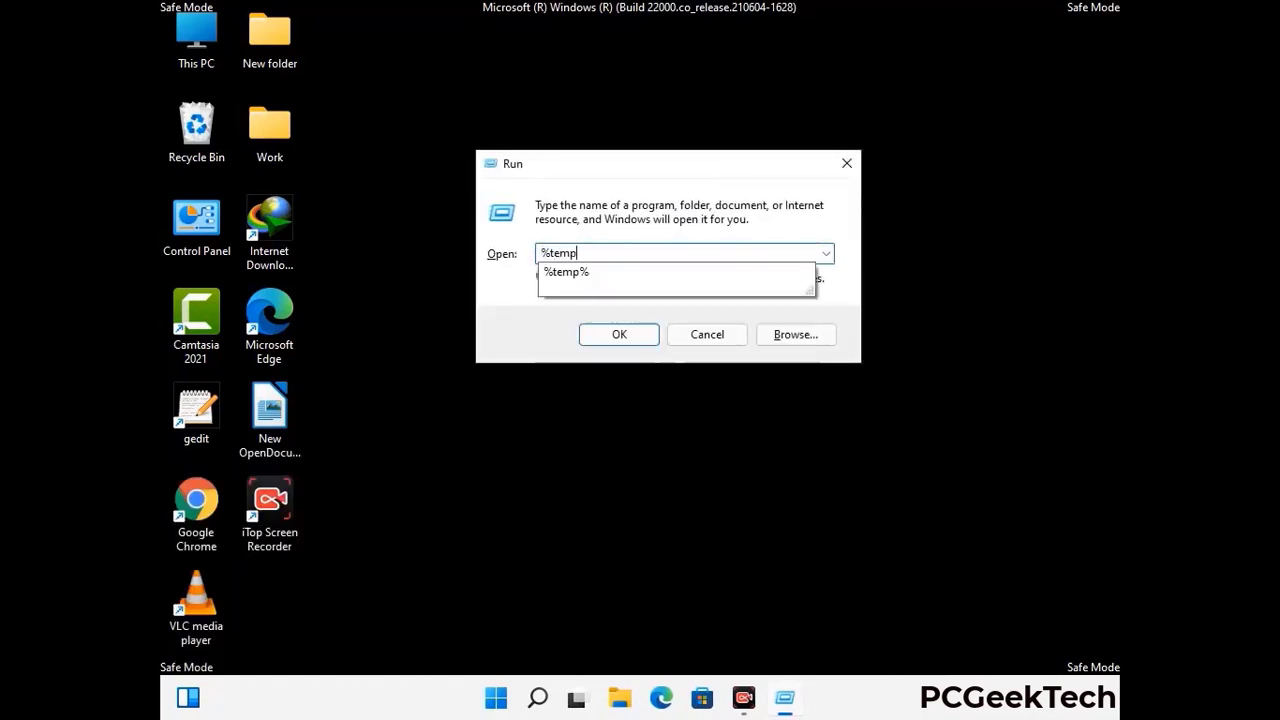
{"action": "type", "text": "%"}
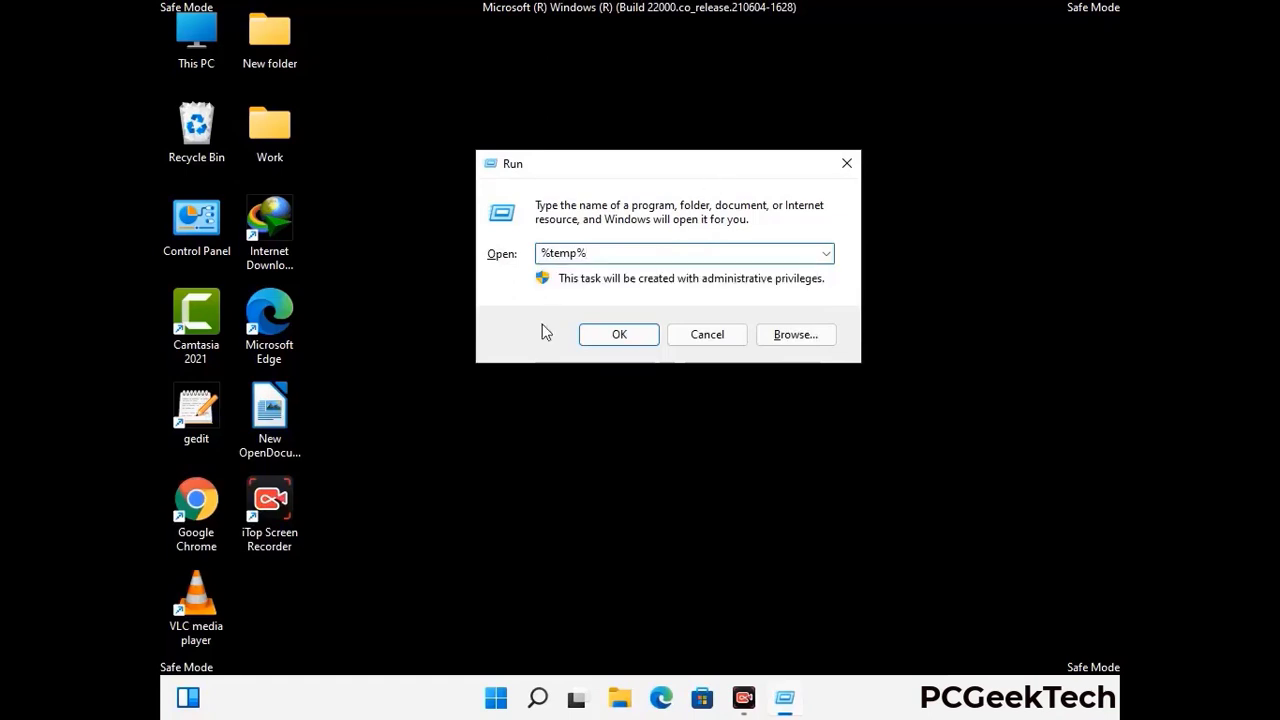
{"action": "left_click", "coordinate": [640, 334]}
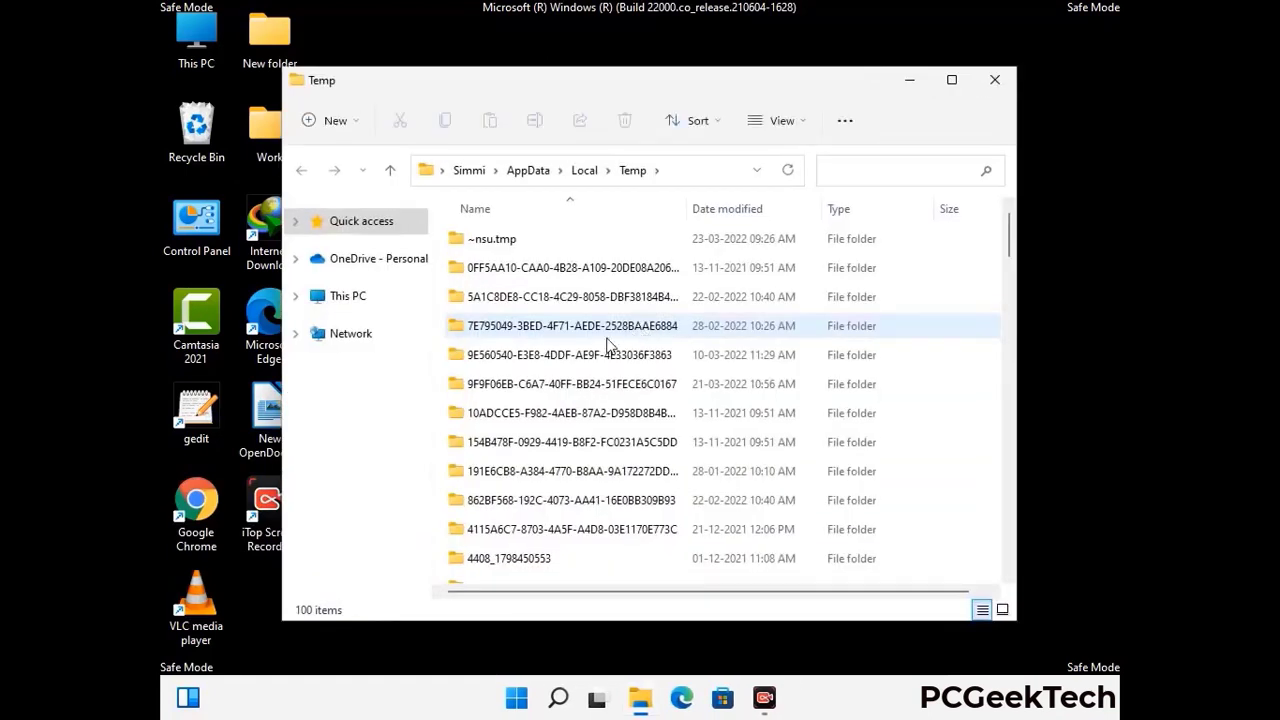
- Delete all items in the AppData\Local\Temp folder and close the folder window
{"action": "left_click", "coordinate": [583, 386]}
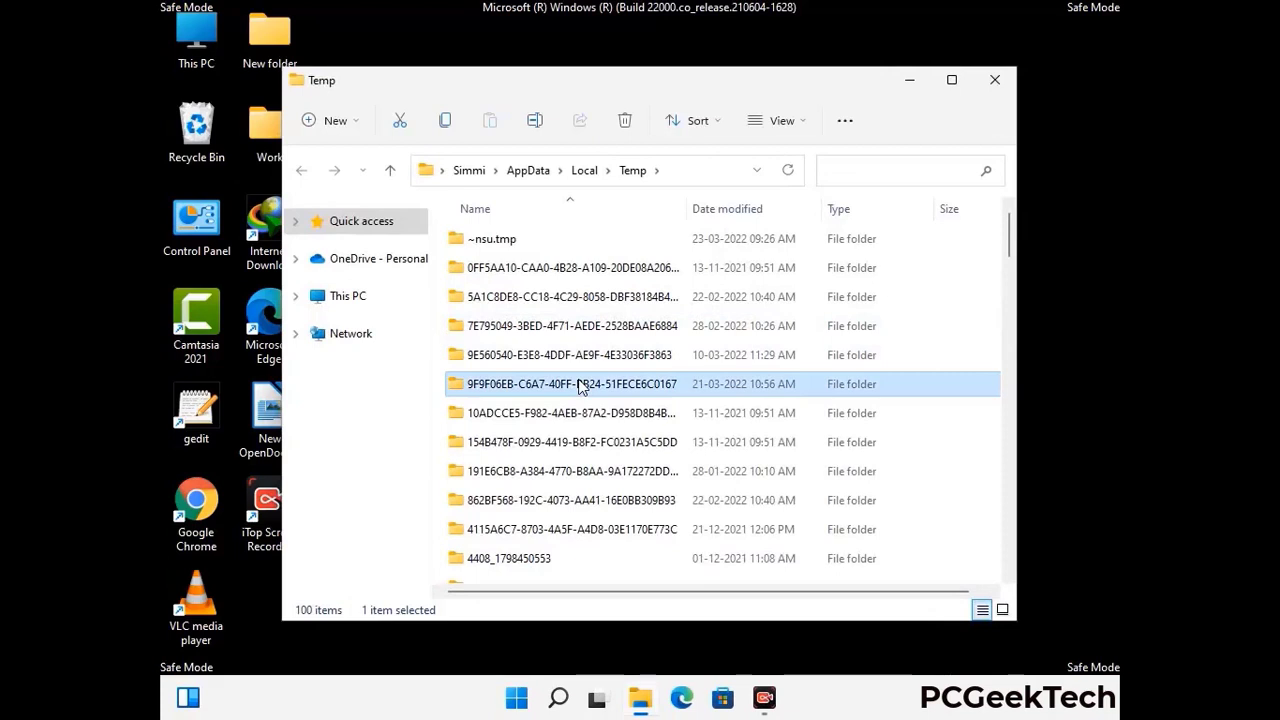
{"action": "key", "text": "ctrl+a"}
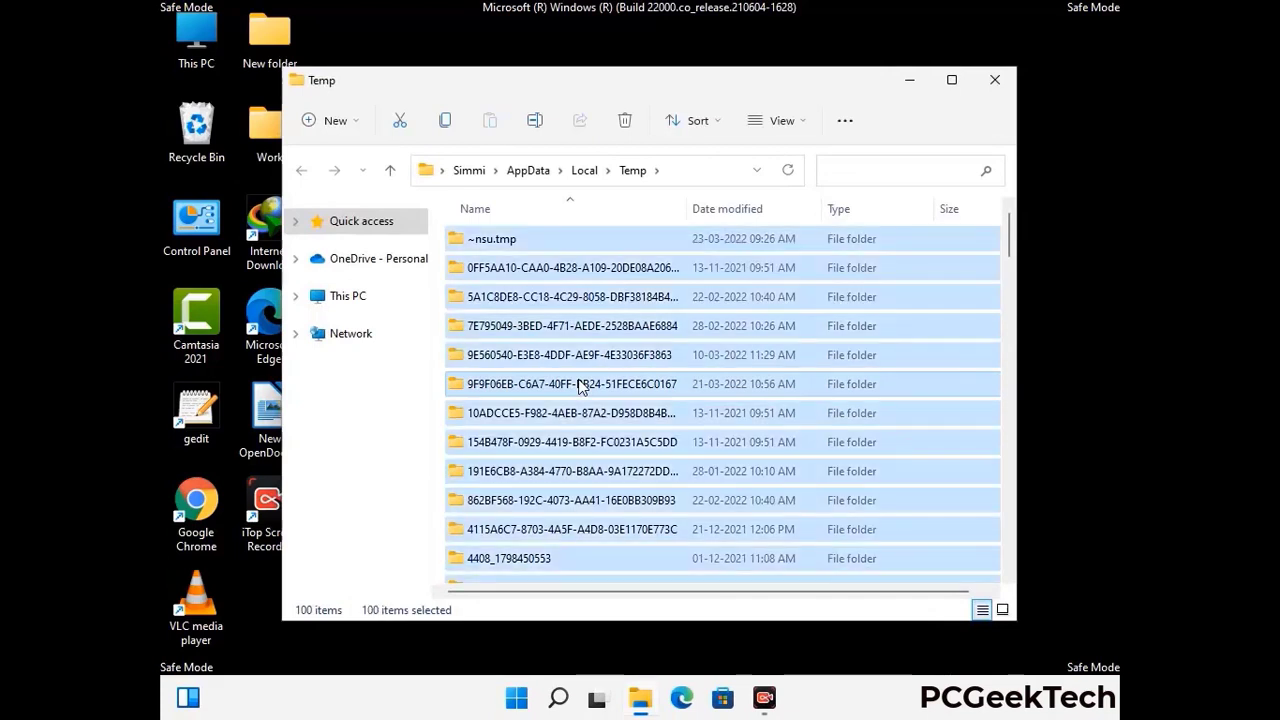
{"action": "left_click", "coordinate": [626, 121]}
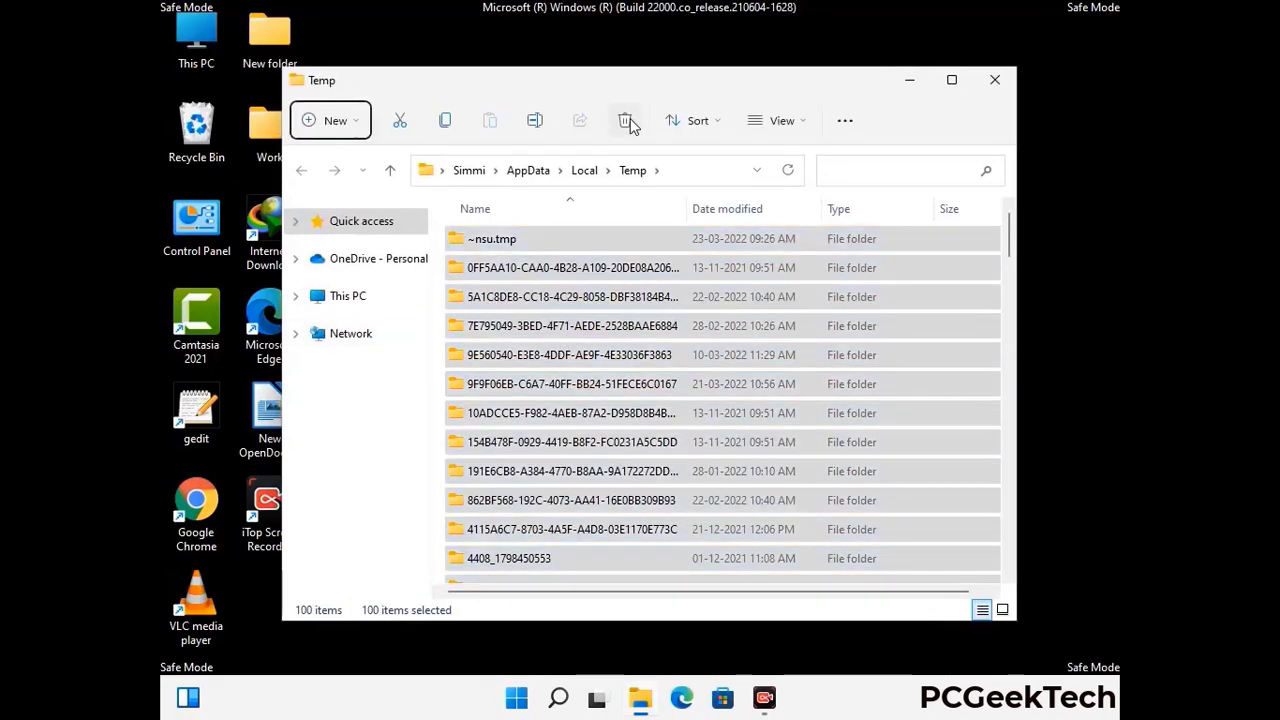
{"action": "left_click", "coordinate": [994, 80]}
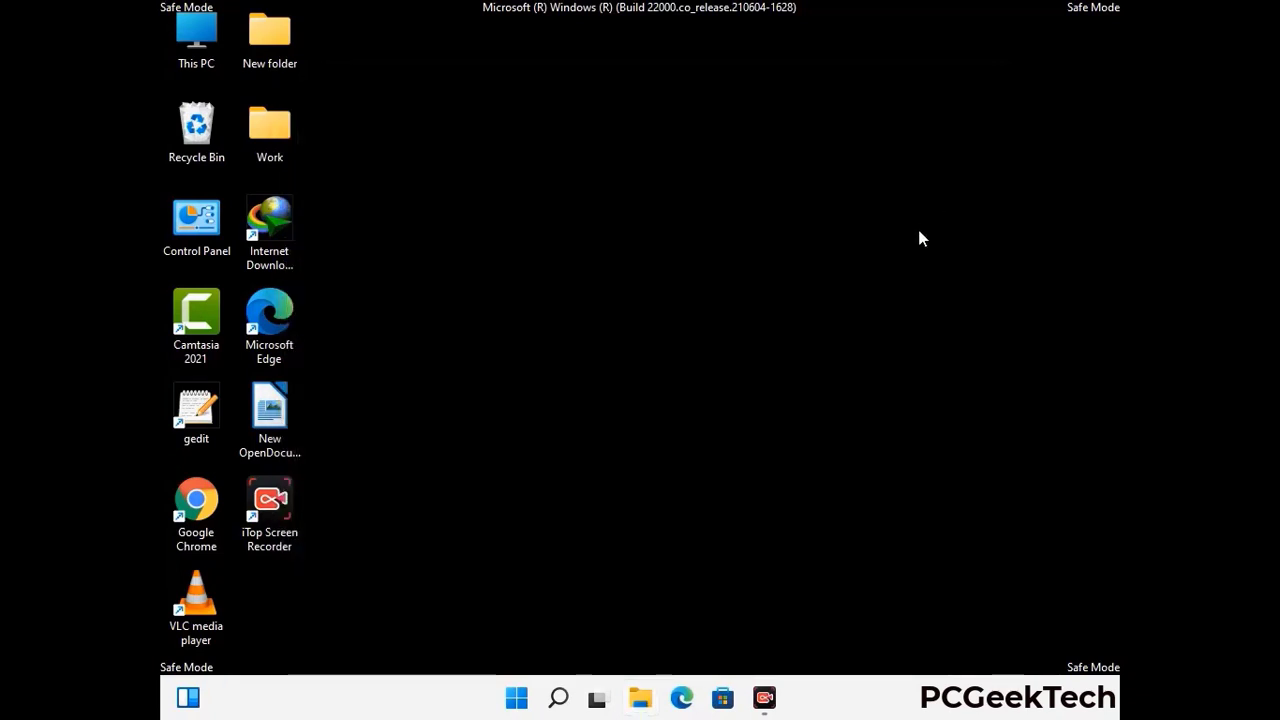
- Open the Windows Temp folder by running temp from the Run dialog
{"action": "key", "text": "super+r"}
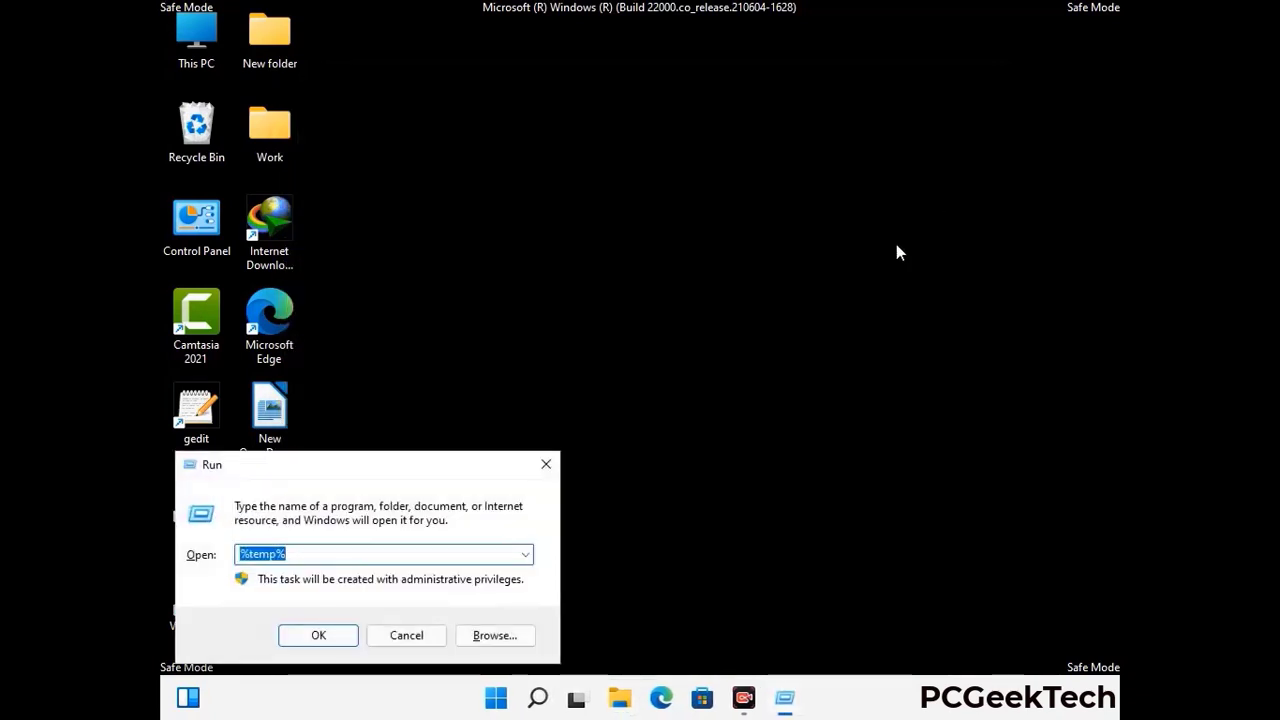
{"action": "left_click_drag", "start_coordinate": [445, 461], "coordinate": [731, 186]}
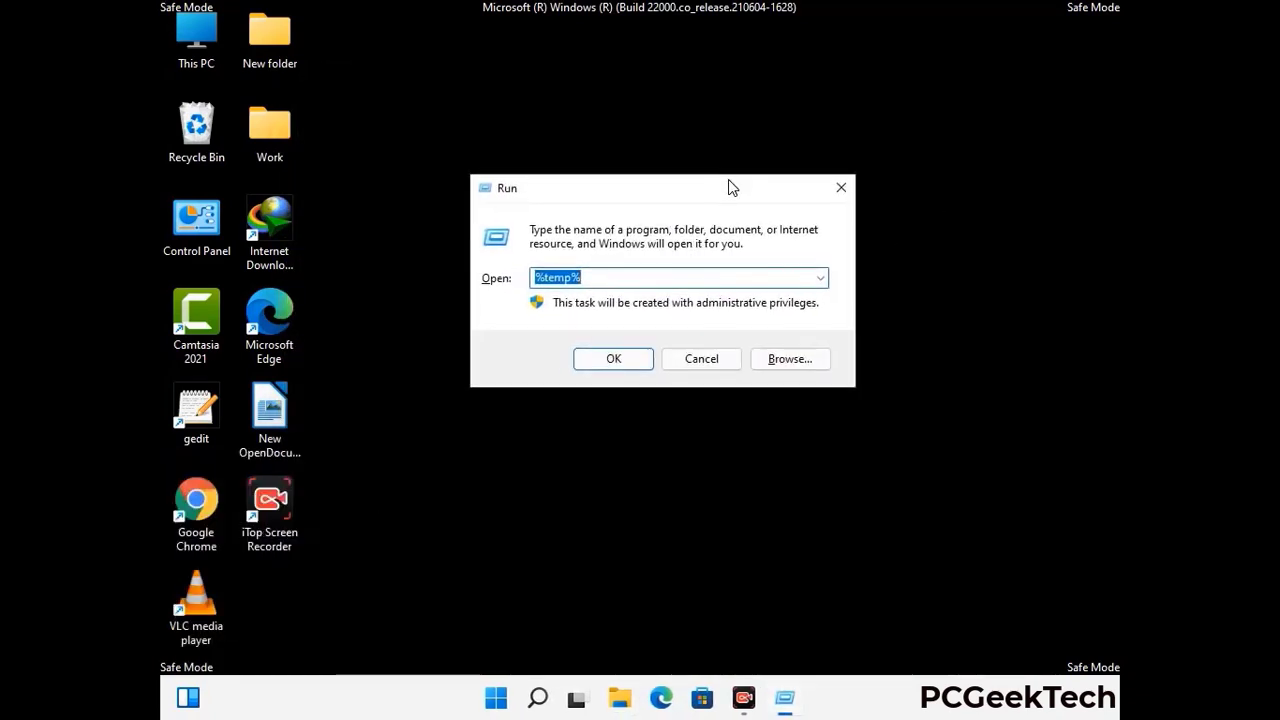
{"action": "type", "text": "temp"}
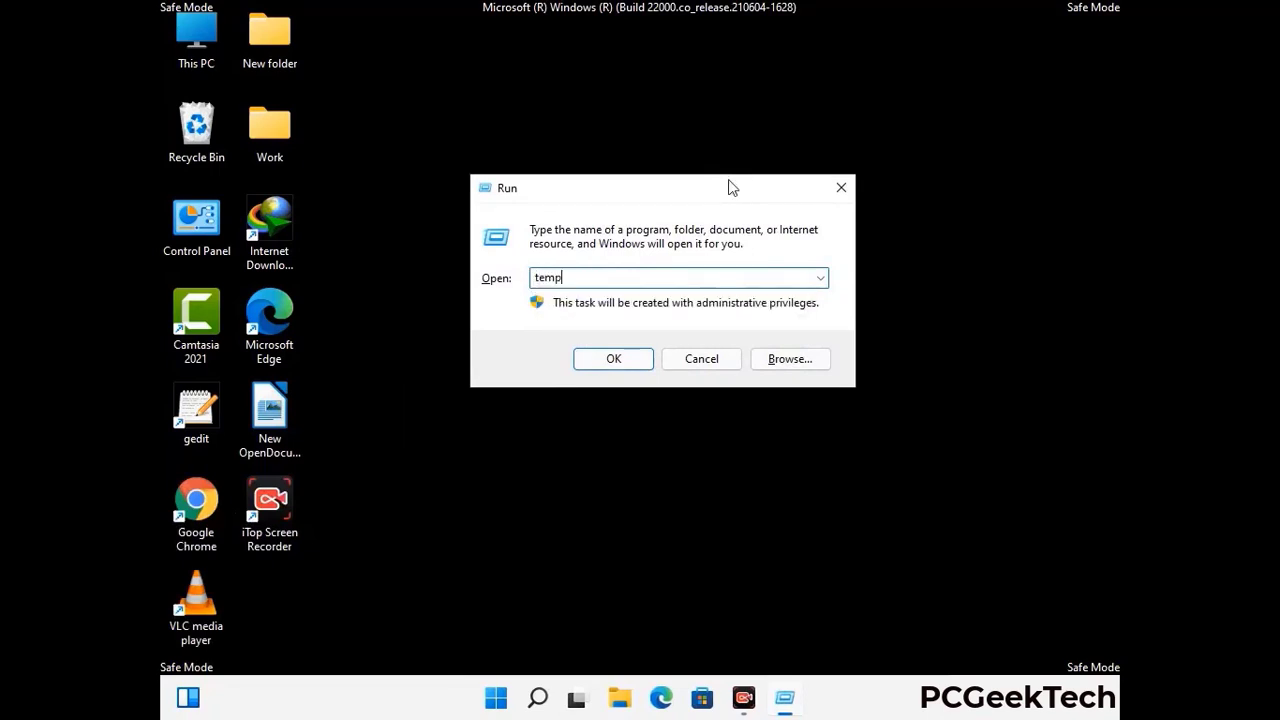
{"action": "key", "text": "Return"}
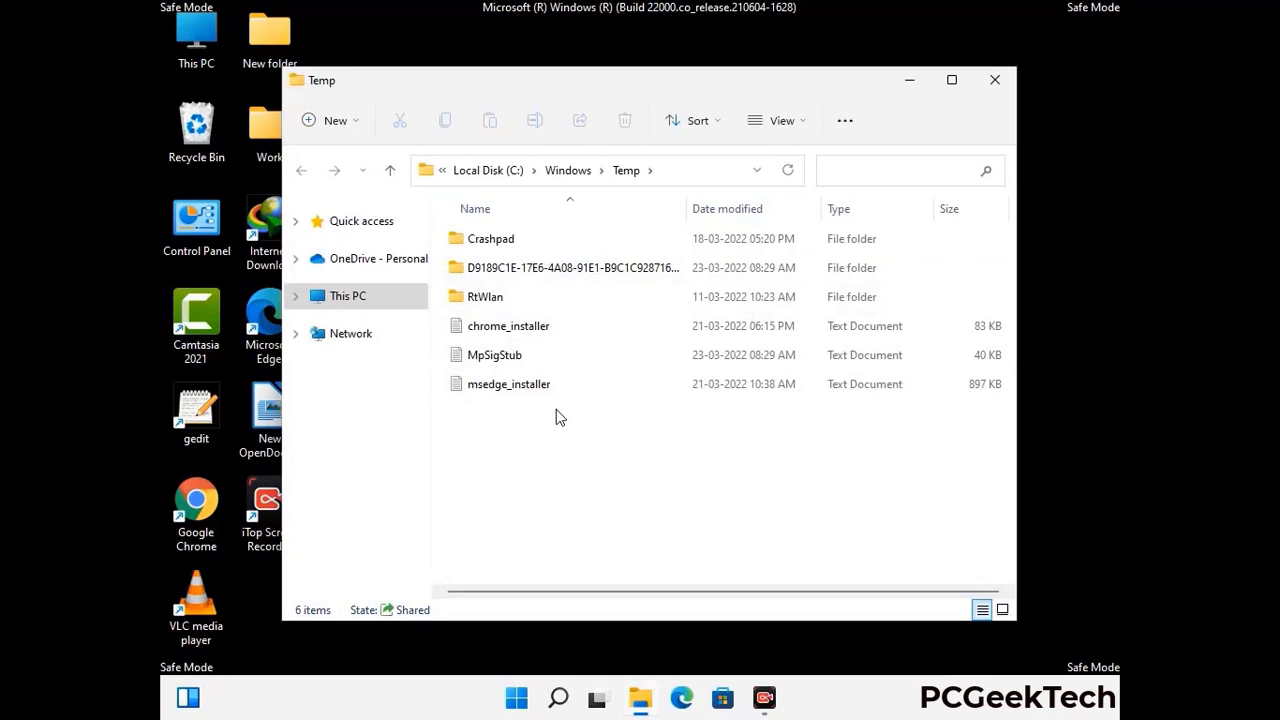
- Delete all files and folders in C:\Windows\Temp and close the folder window
{"action": "key", "text": "ctrl+a"}
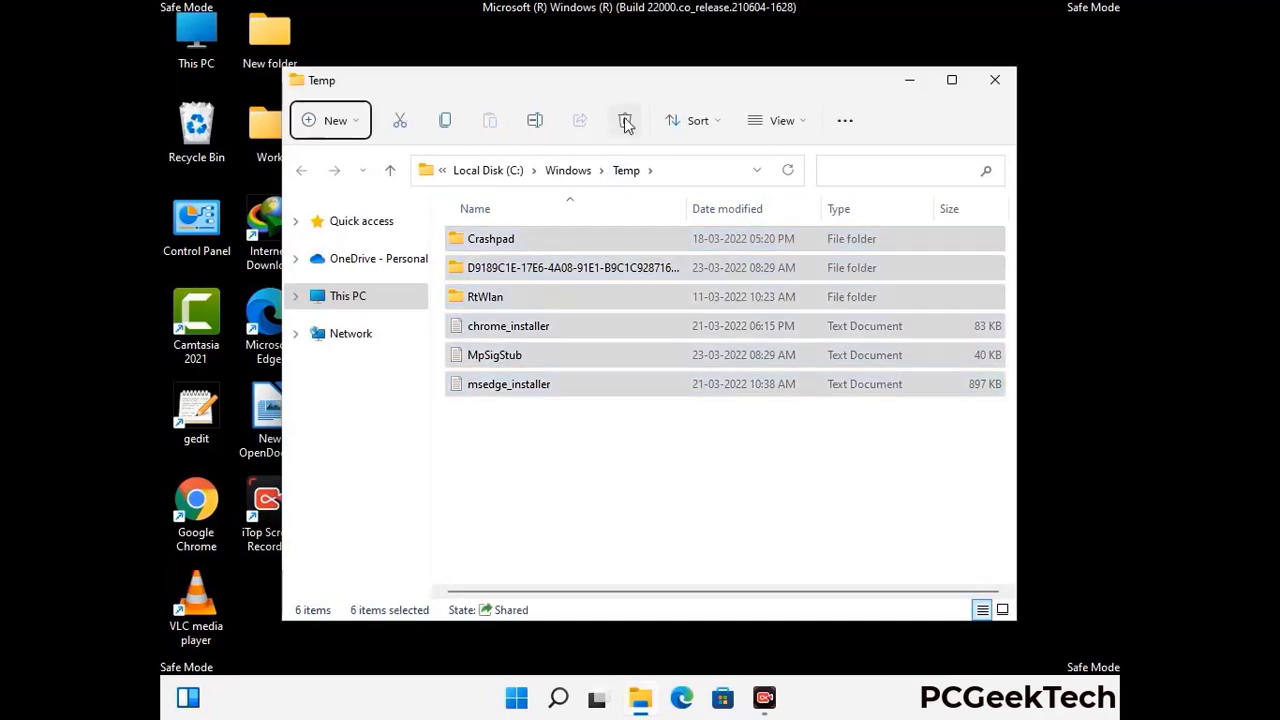
{"action": "left_click", "coordinate": [625, 121]}
{"action": "left_click", "coordinate": [997, 82]}
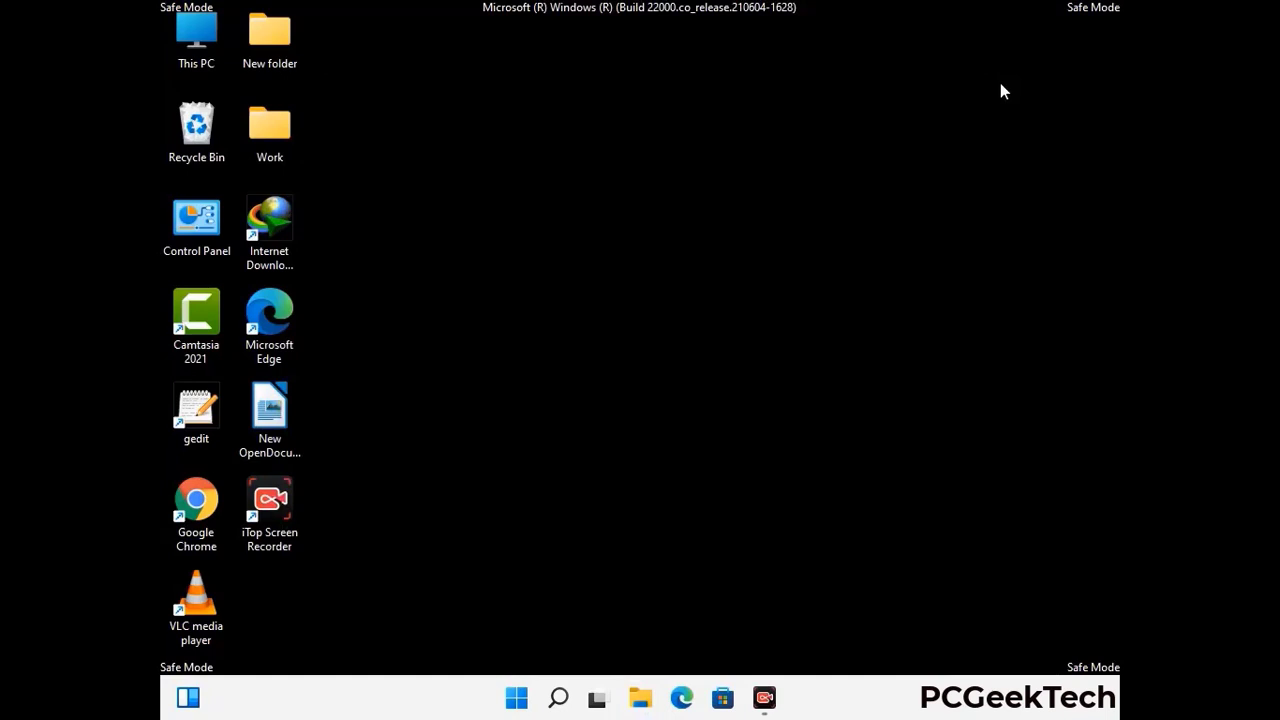
- Open the Registry Editor by running regedit from the Run dialog
{"action": "key", "text": "super+r"}
{"action": "left_click_drag", "start_coordinate": [389, 463], "coordinate": [666, 160]}
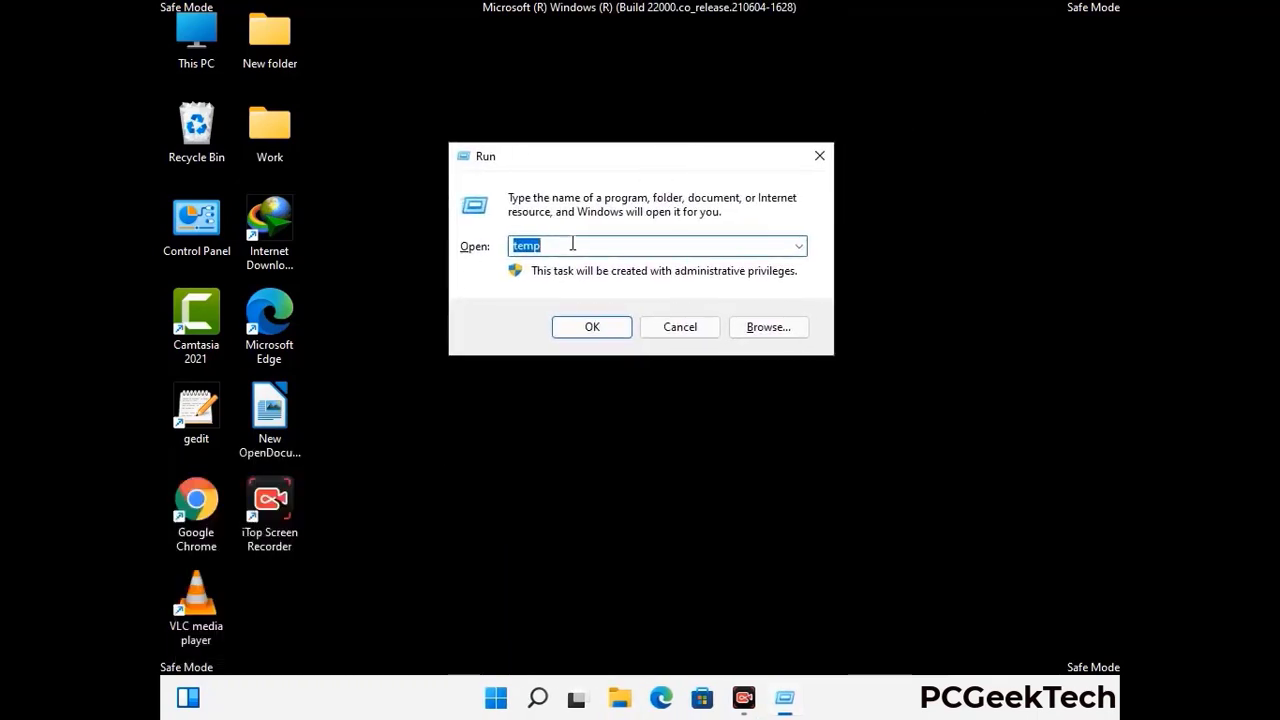
{"action": "type", "text": "regedit"}
{"action": "key", "text": "Return"}
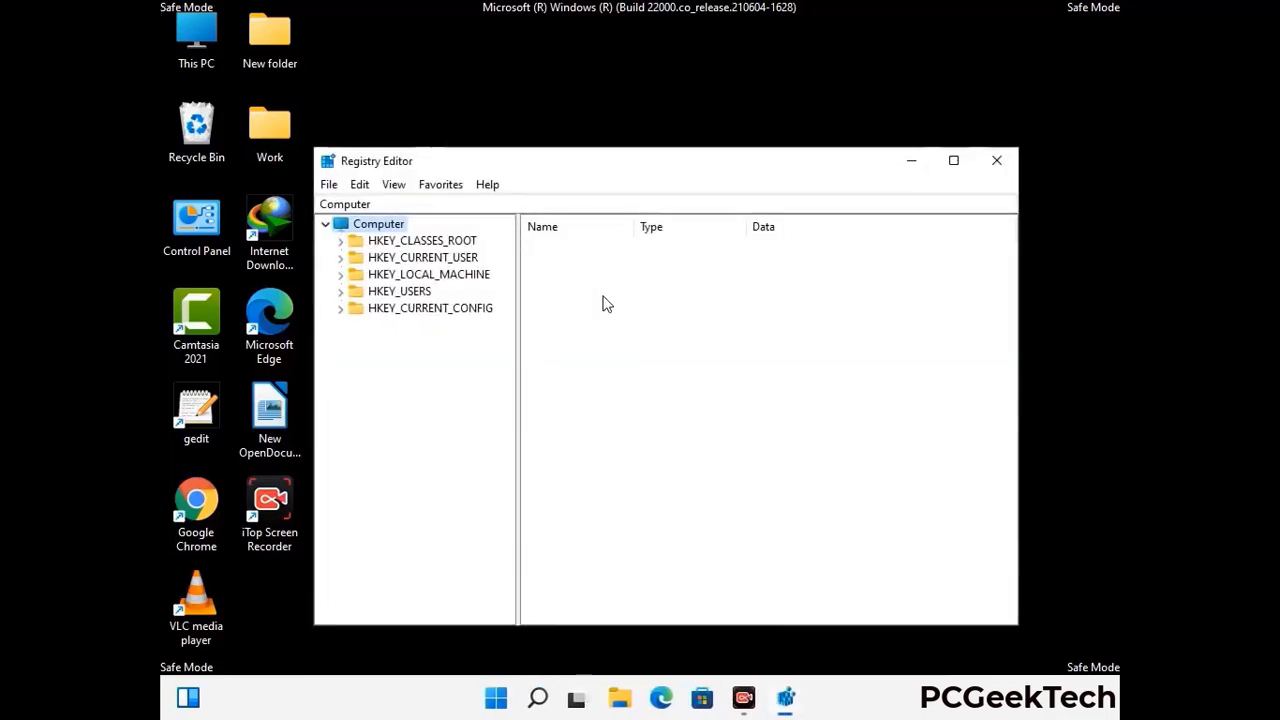
- Expand the registry tree to HKEY_CURRENT_USER\Software\Microsoft
{"action": "left_click", "coordinate": [429, 274]}
{"action": "left_click", "coordinate": [340, 257]}
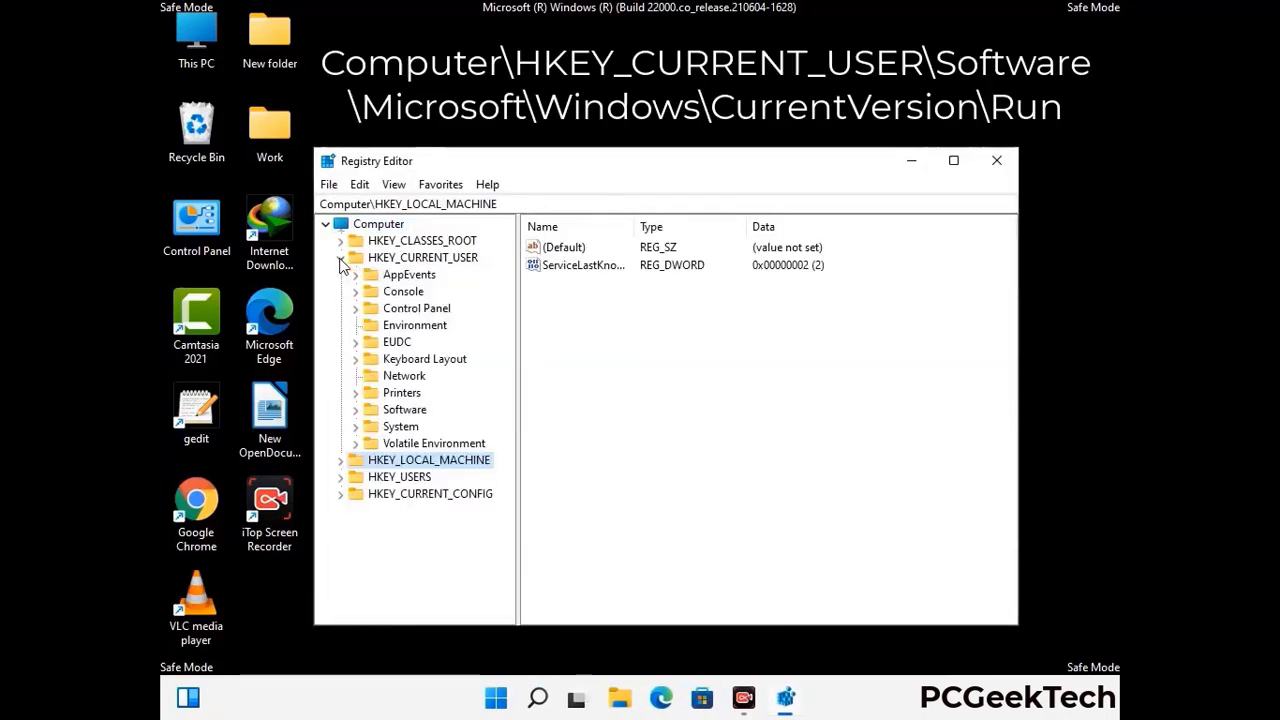
{"action": "left_click", "coordinate": [399, 411]}
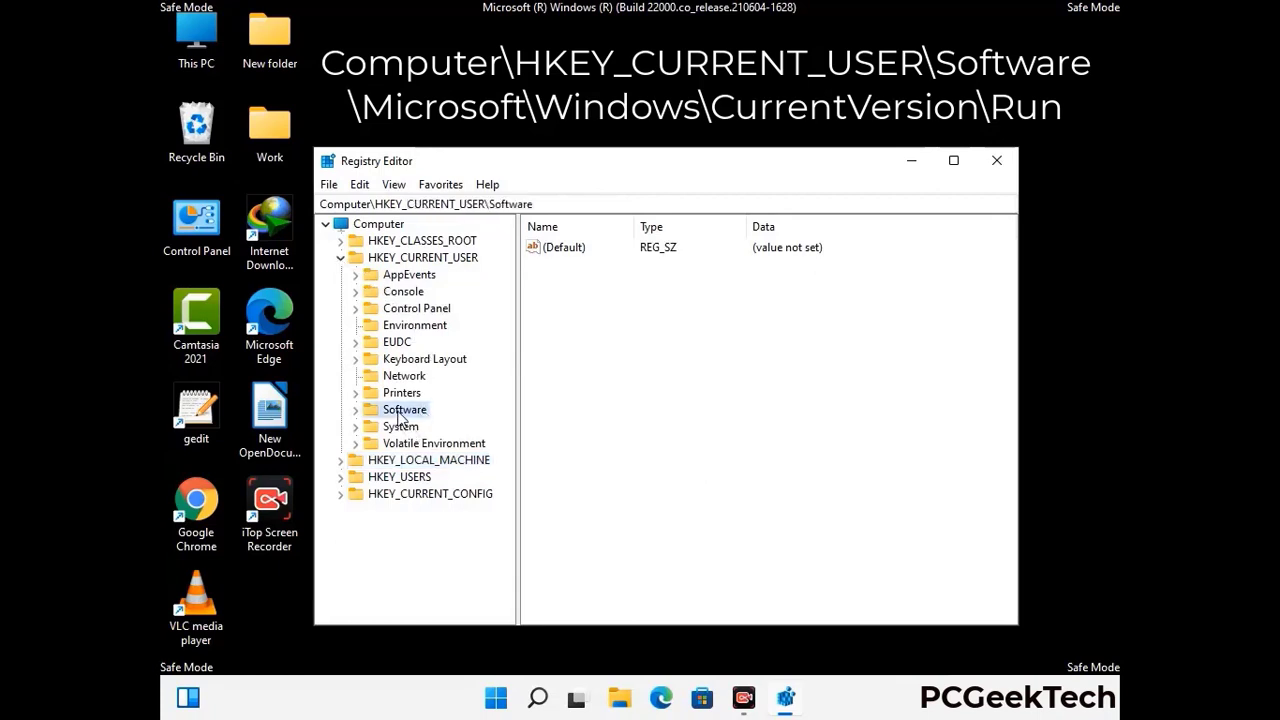
{"action": "left_click", "coordinate": [356, 411]}
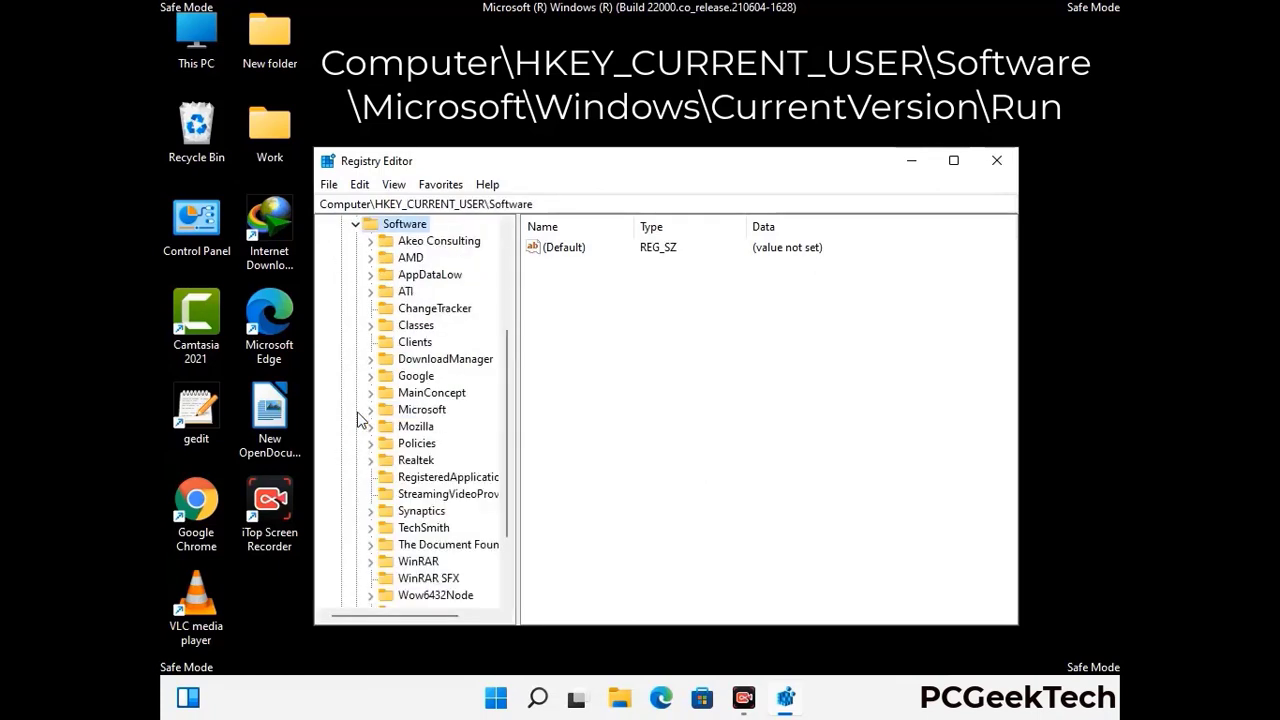
{"action": "double_click", "coordinate": [418, 411]}
- Expand the Windows key under Microsoft and open its CurrentVersion subkey
{"action": "scroll", "coordinate": [463, 437], "scroll_direction": "down", "scroll_amount": 2}
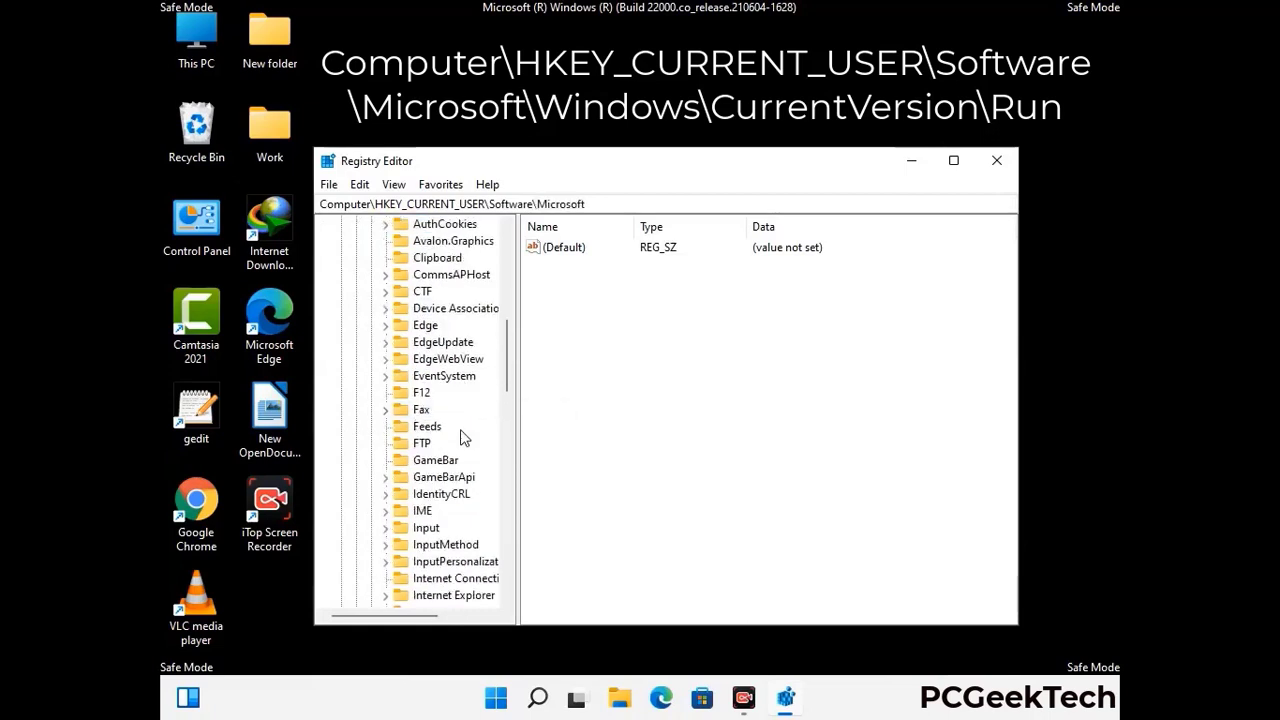
{"action": "scroll", "coordinate": [463, 437], "scroll_direction": "down", "scroll_amount": 2}
{"action": "scroll", "coordinate": [463, 437], "scroll_direction": "down", "scroll_amount": 1}
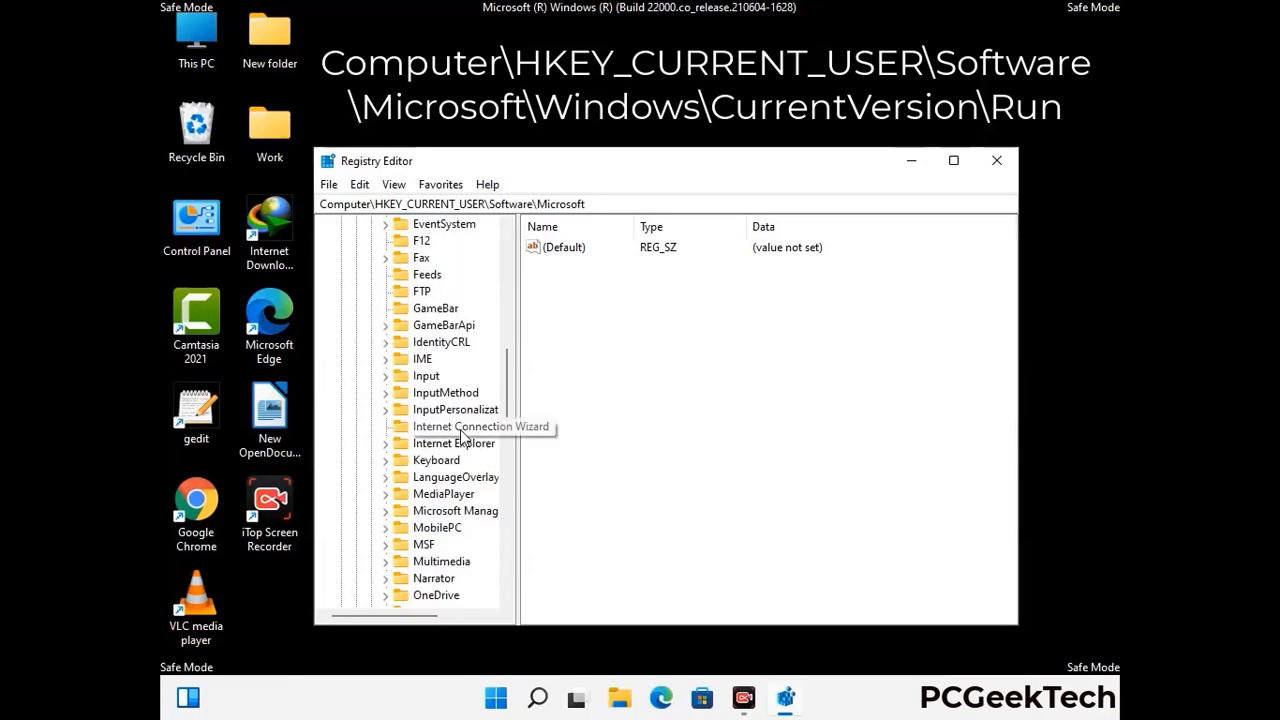
{"action": "scroll", "coordinate": [463, 437], "scroll_direction": "down", "scroll_amount": 2}
{"action": "scroll", "coordinate": [463, 437], "scroll_direction": "down", "scroll_amount": 7}
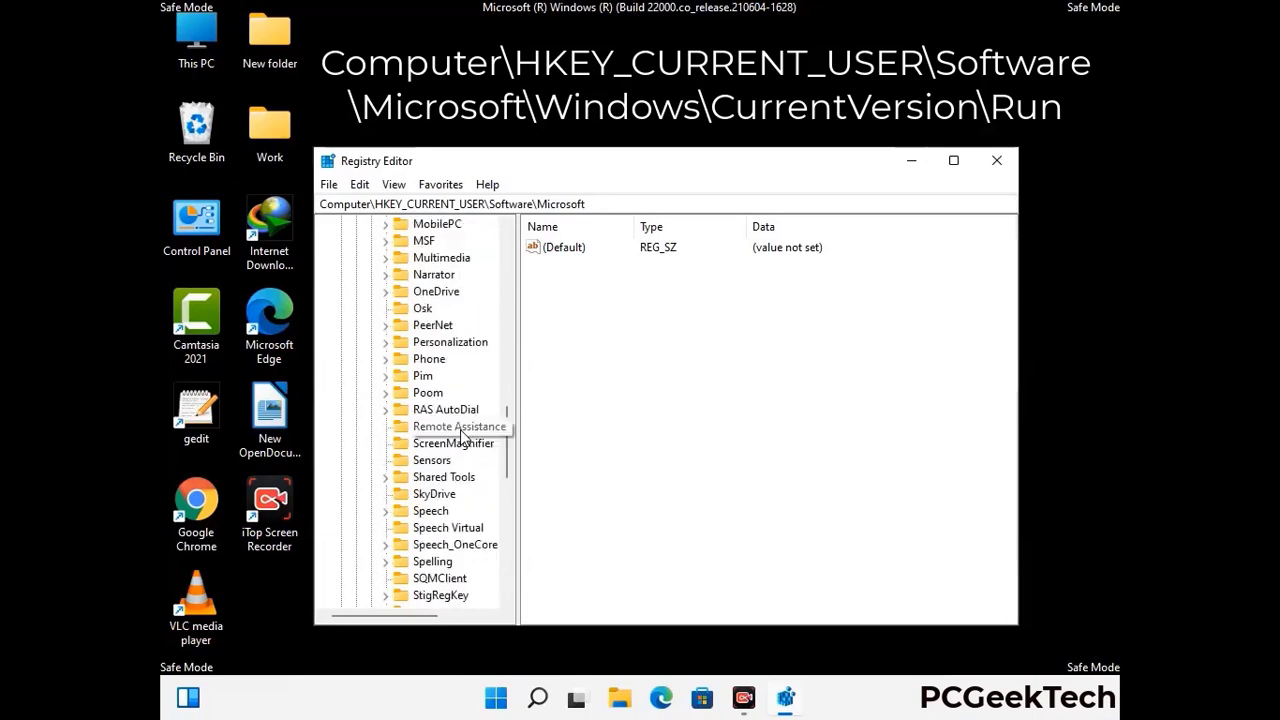
{"action": "scroll", "coordinate": [463, 437], "scroll_direction": "down", "scroll_amount": 2}
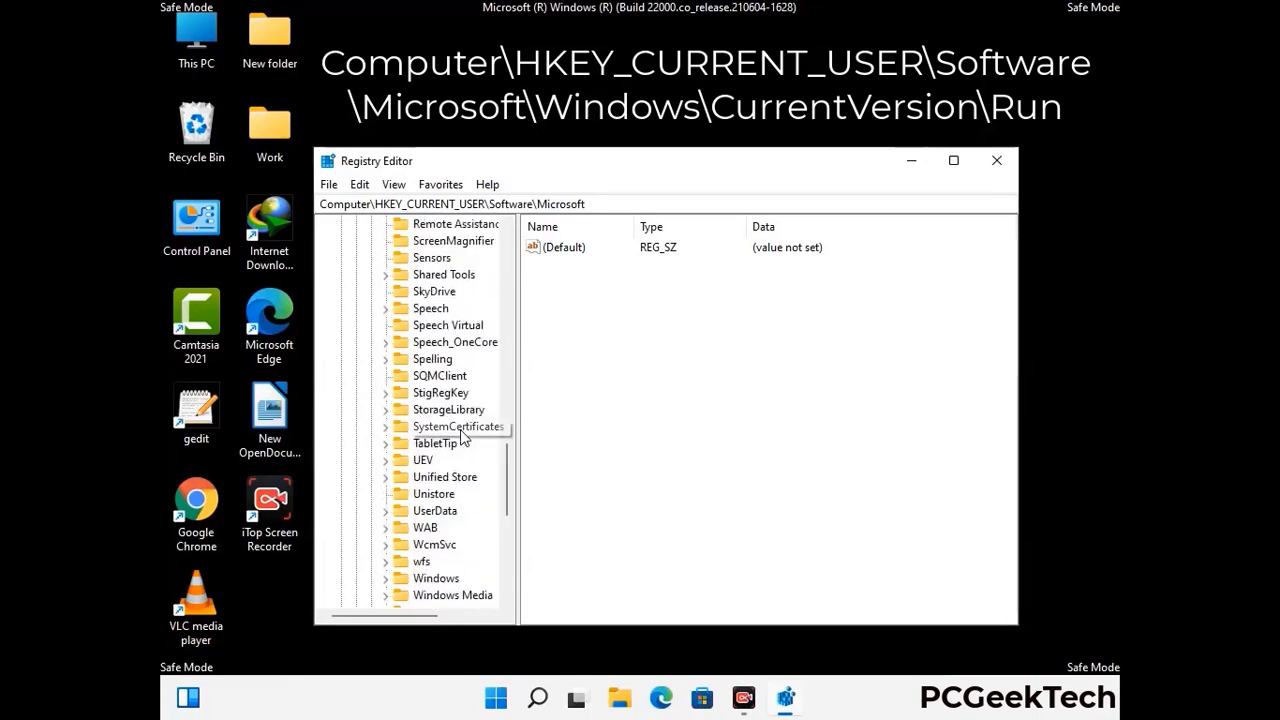
{"action": "scroll", "coordinate": [463, 437], "scroll_direction": "down", "scroll_amount": 1}
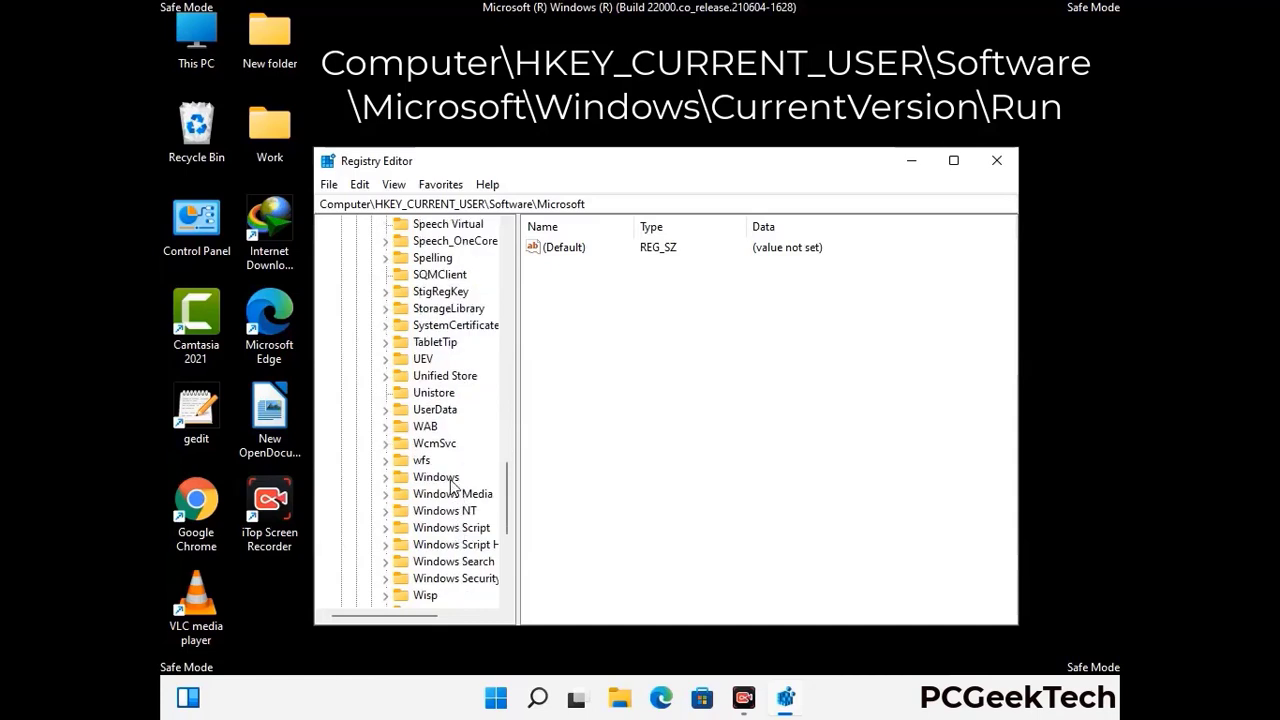
{"action": "double_click", "coordinate": [438, 476]}
{"action": "scroll", "coordinate": [464, 478], "scroll_direction": "down", "scroll_amount": 1}
{"action": "double_click", "coordinate": [464, 462]}
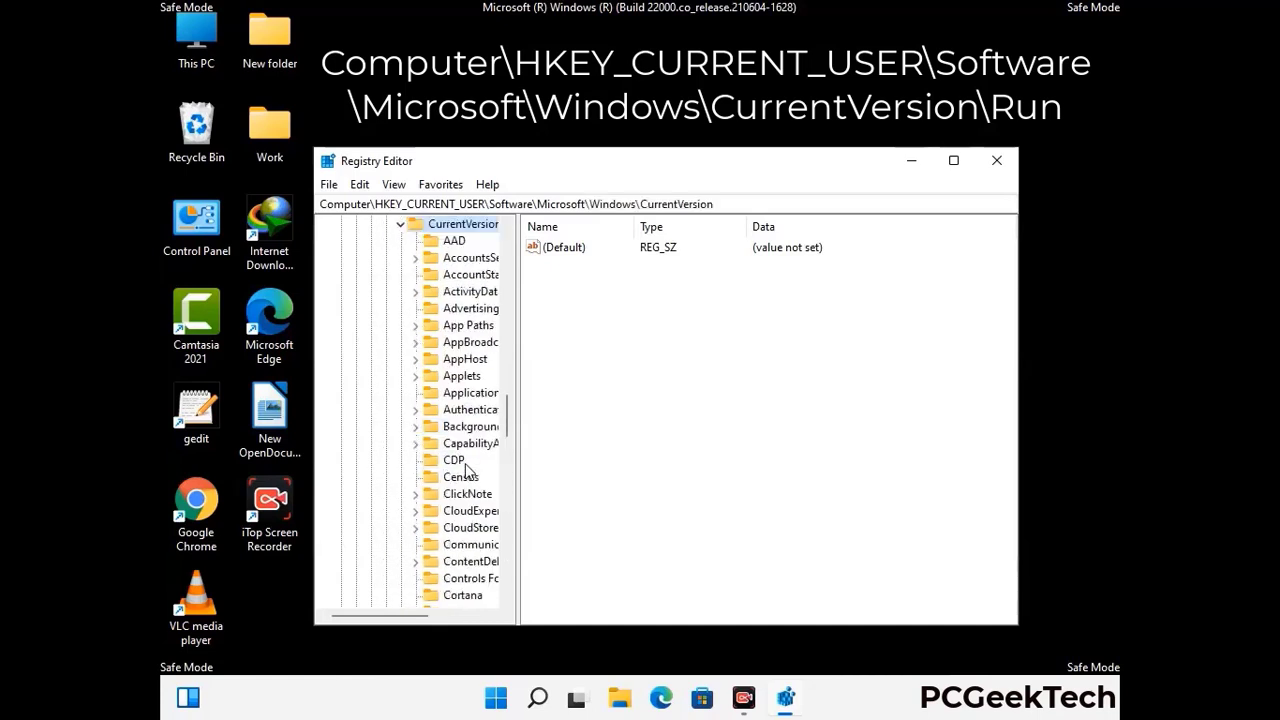
- Open the Run subkey under CurrentVersion in the registry tree
{"action": "scroll", "coordinate": [457, 437], "scroll_direction": "down", "scroll_amount": 5}
{"action": "scroll", "coordinate": [458, 434], "scroll_direction": "down", "scroll_amount": 3}
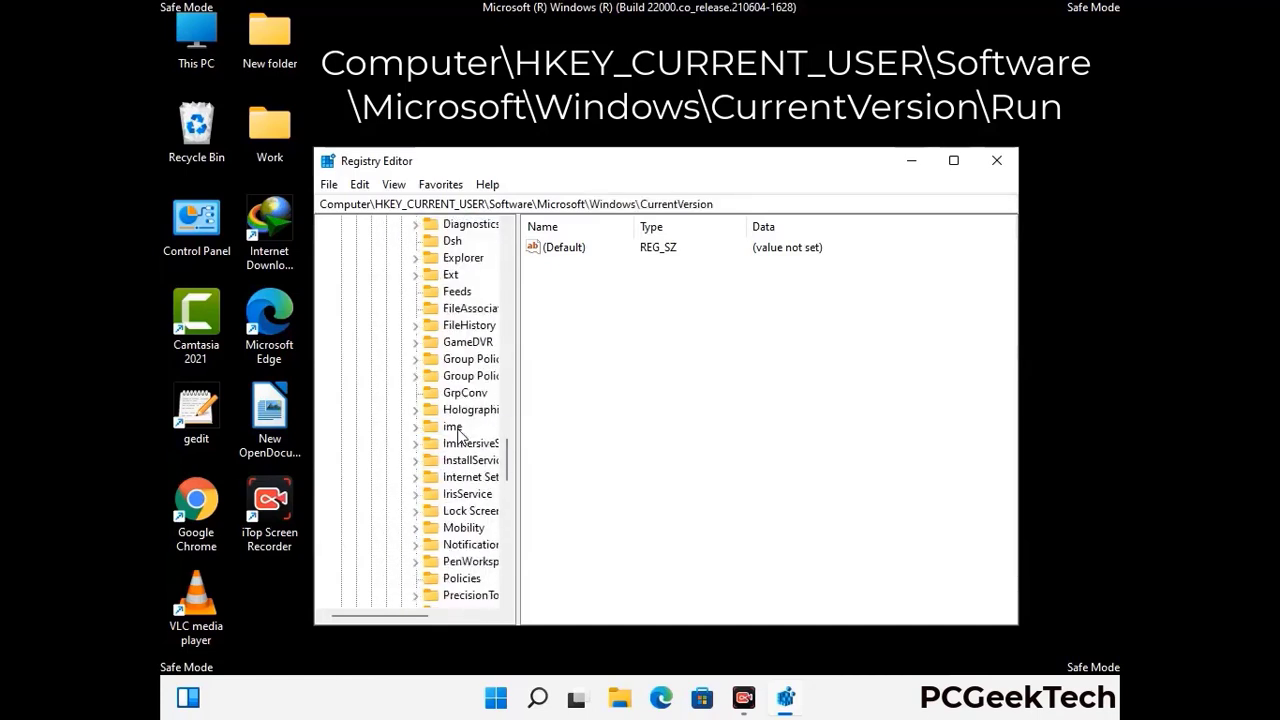
{"action": "scroll", "coordinate": [459, 434], "scroll_direction": "down", "scroll_amount": 1}
{"action": "scroll", "coordinate": [458, 433], "scroll_direction": "down", "scroll_amount": 3}
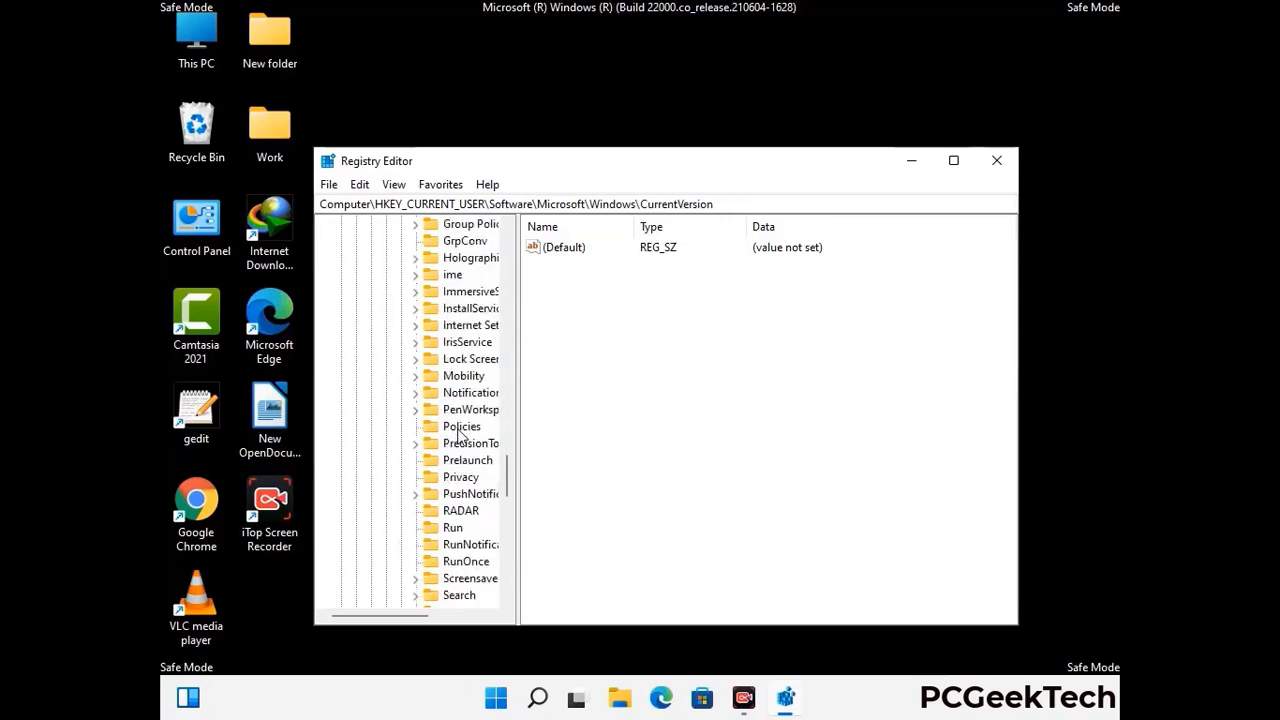
{"action": "left_click", "coordinate": [455, 478]}
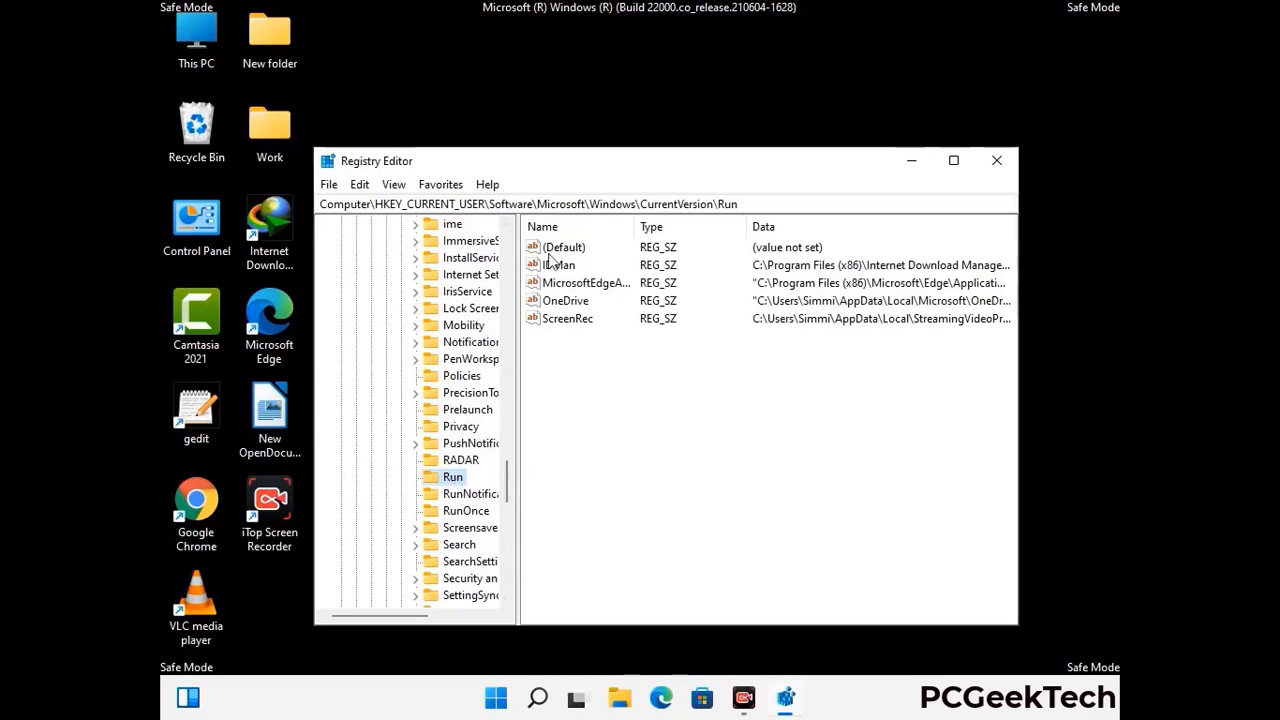
- Permanently delete the ScreenRec startup value from the Run key
{"action": "left_click", "coordinate": [565, 320]}
{"action": "left_click", "coordinate": [650, 326]}
{"action": "left_click", "coordinate": [577, 322]}
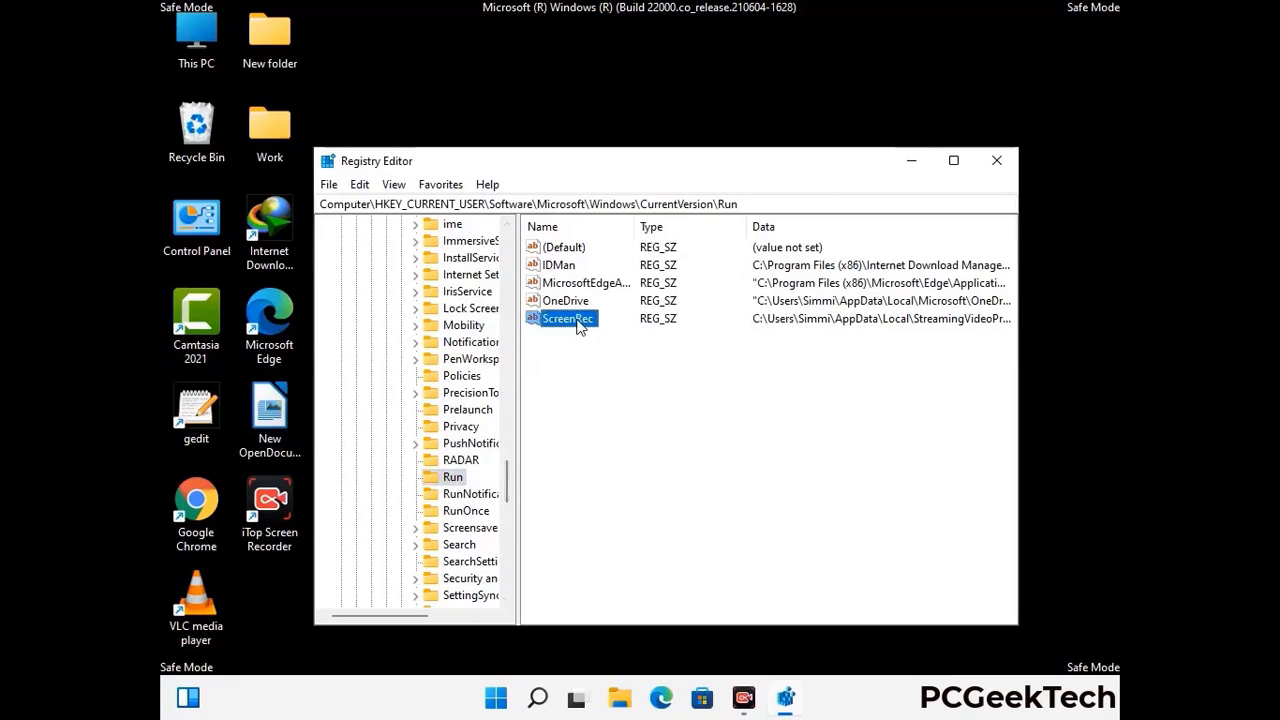
{"action": "right_click", "coordinate": [577, 322]}
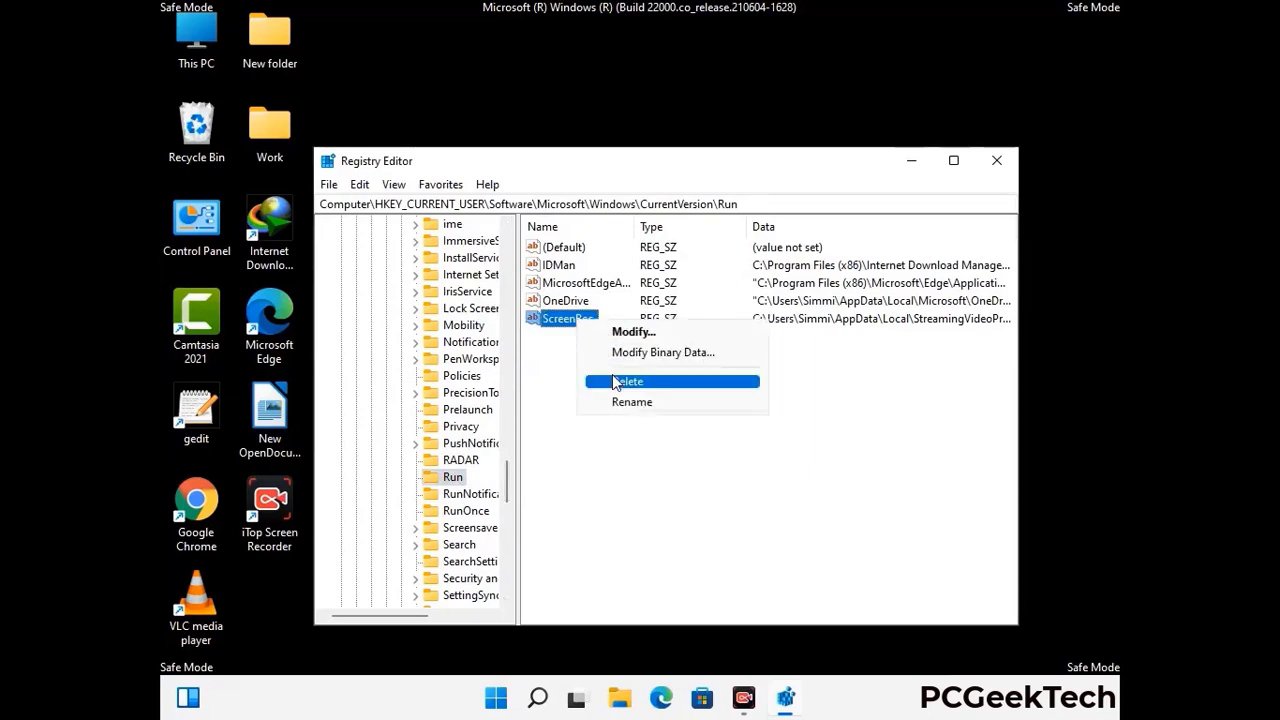
{"action": "left_click", "coordinate": [615, 381]}
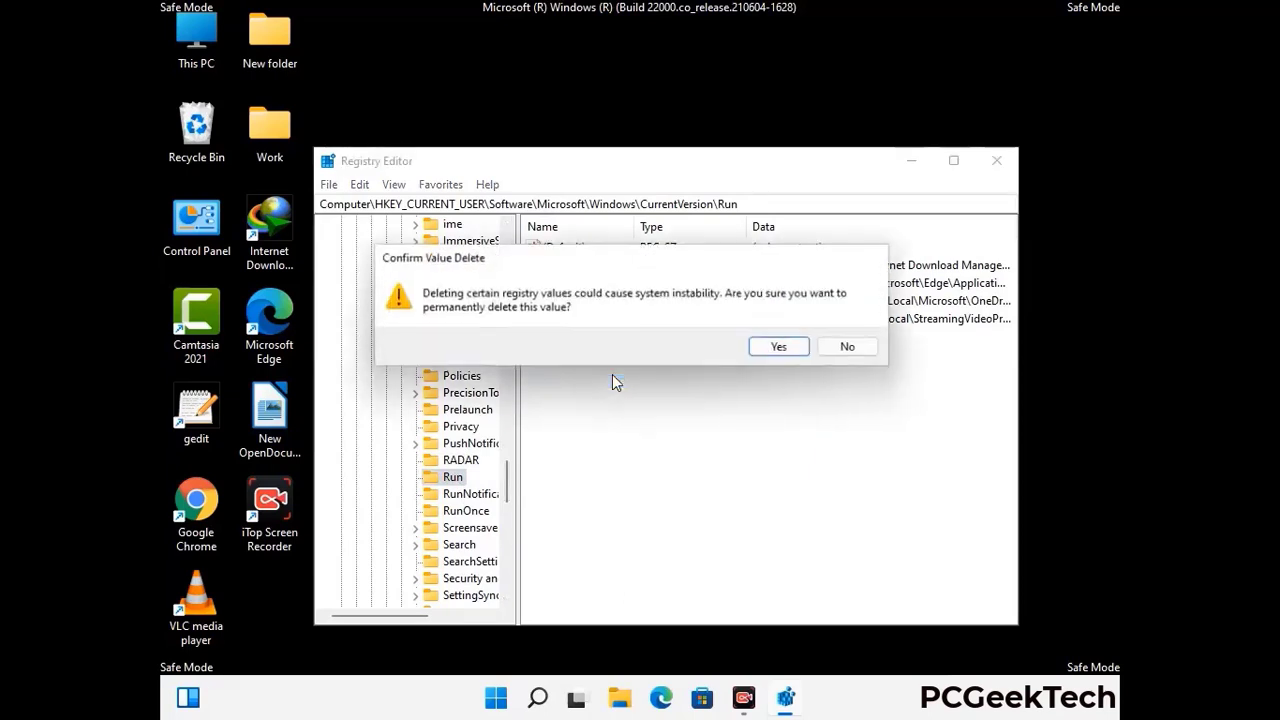
{"action": "left_click", "coordinate": [781, 348]}
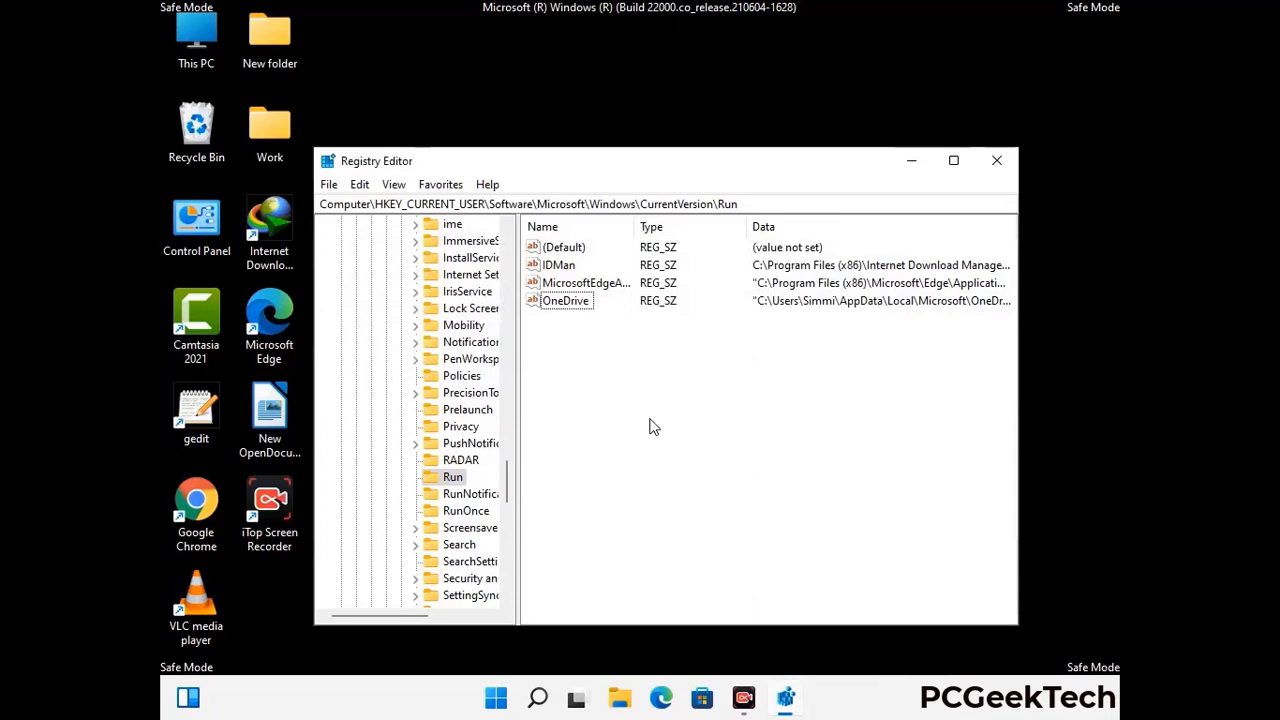
- Search the registry for "Virus Name", cancel the search and close the Registry Editor
{"action": "key", "text": "ctrl+f"}
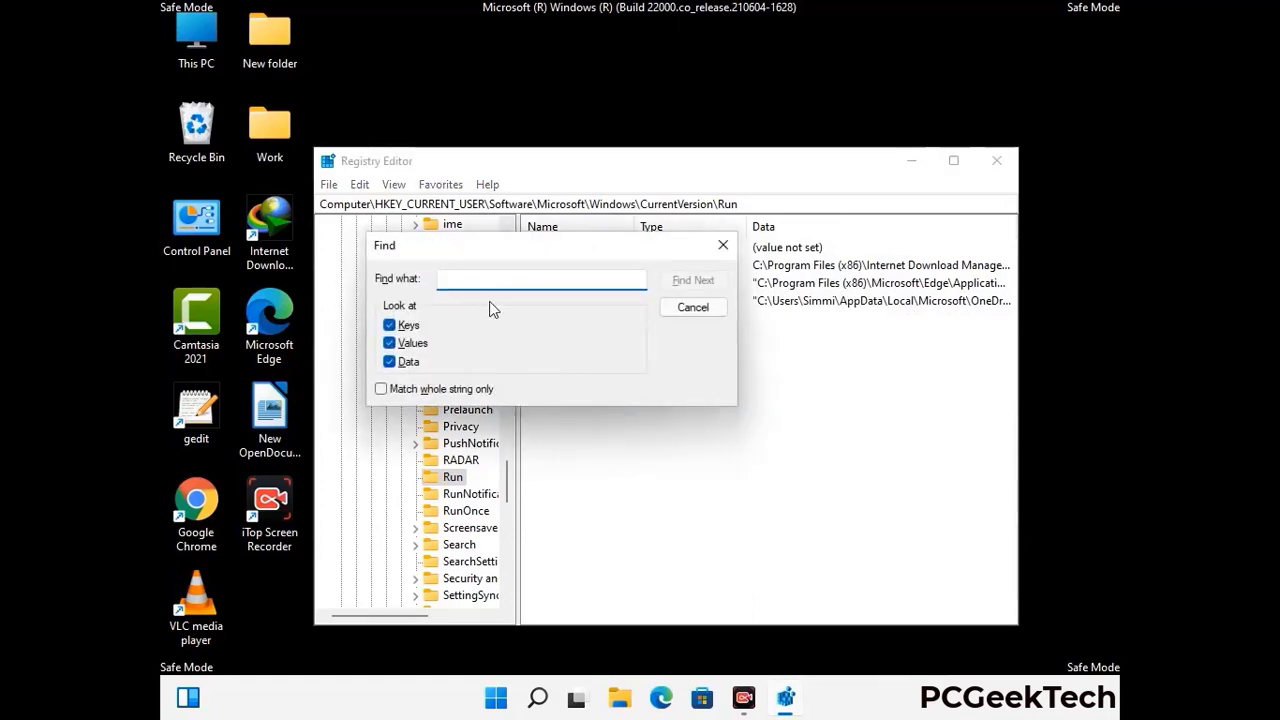
{"action": "type", "text": "Virus"}
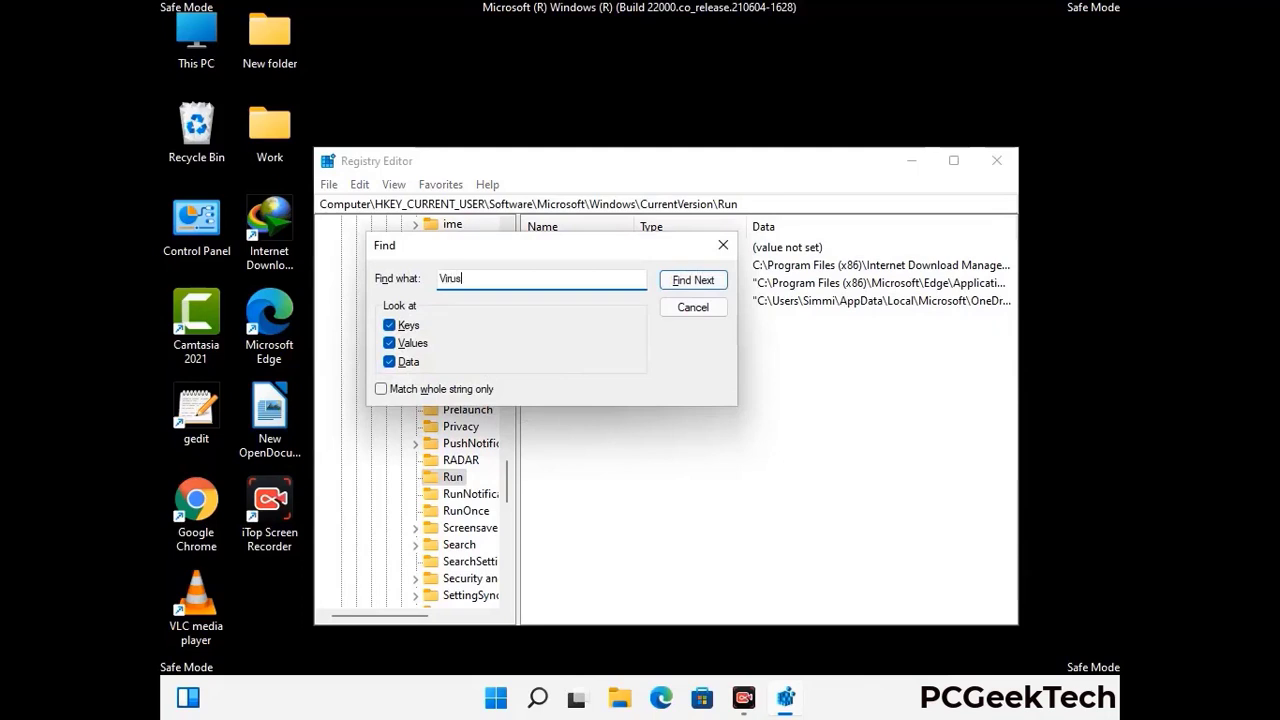
{"action": "type", "text": " Name"}
{"action": "left_click", "coordinate": [678, 284]}
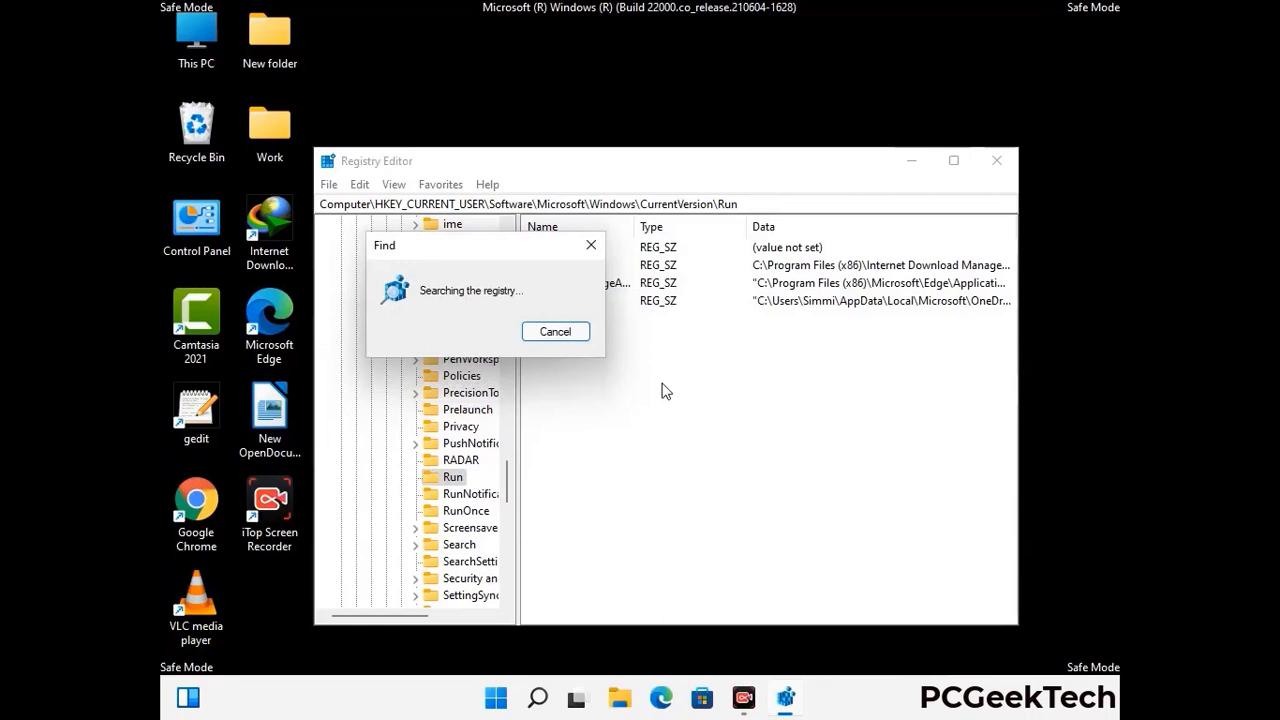
{"action": "left_click", "coordinate": [597, 247]}
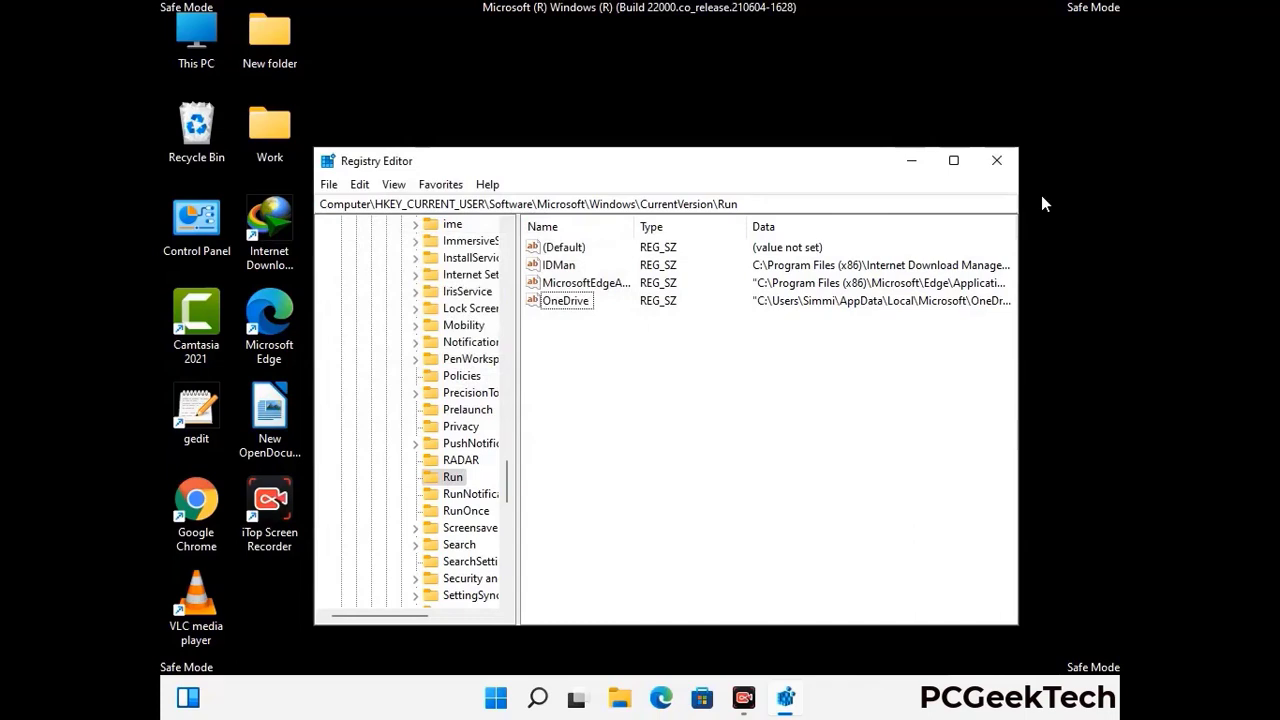
{"action": "left_click", "coordinate": [996, 160]}
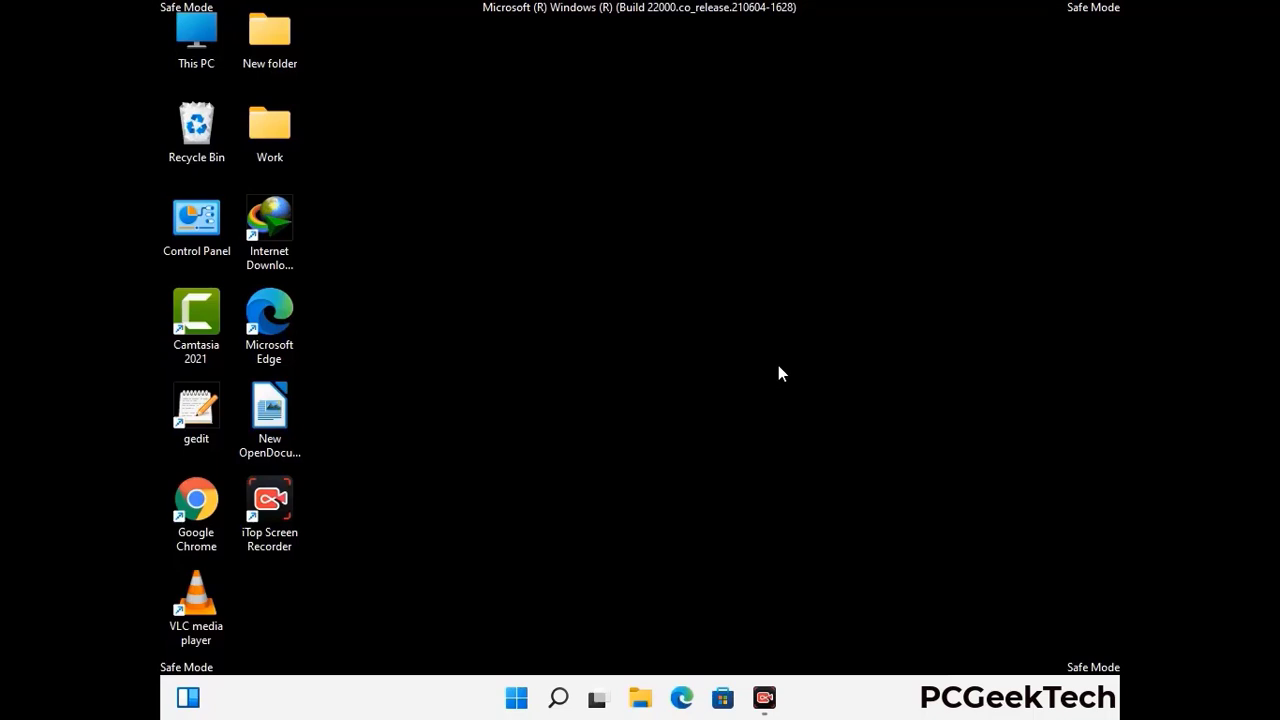
- Open System Configuration by running msconfig from the Run dialog
{"action": "key", "text": "super+r"}
{"action": "left_click_drag", "start_coordinate": [374, 462], "coordinate": [654, 192]}
{"action": "type", "text": "ms"}
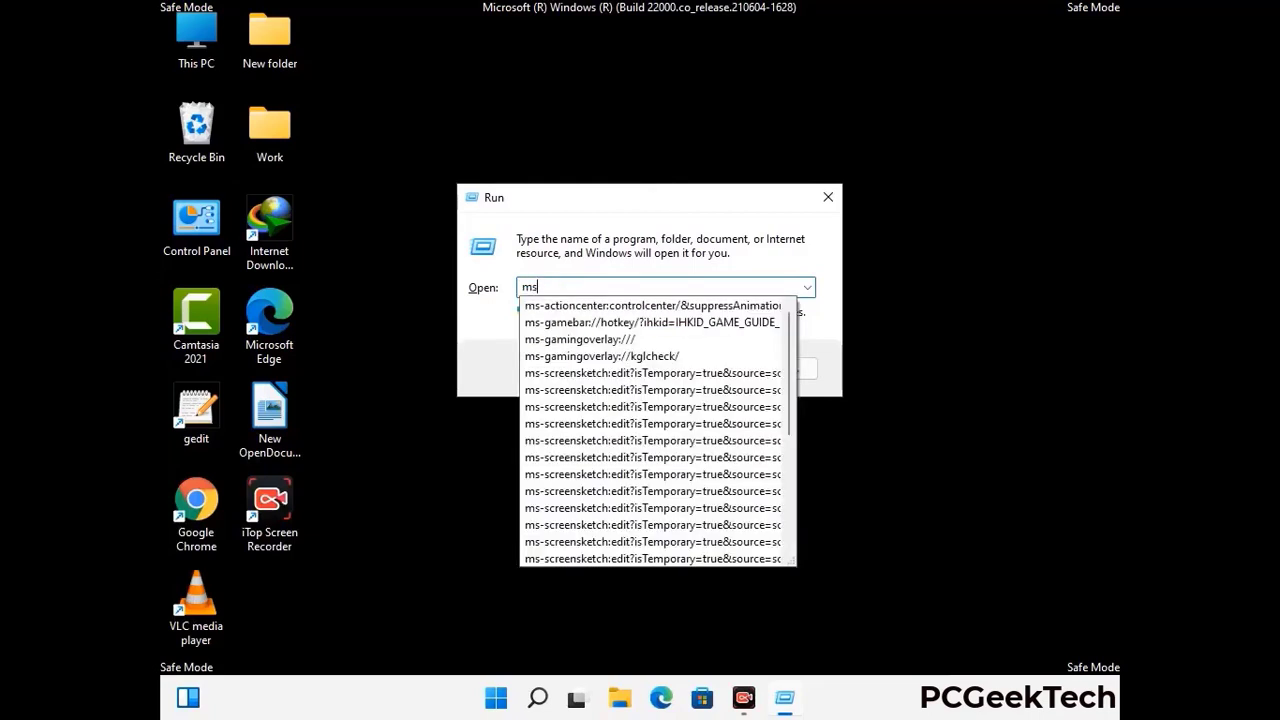
{"action": "type", "text": "config"}
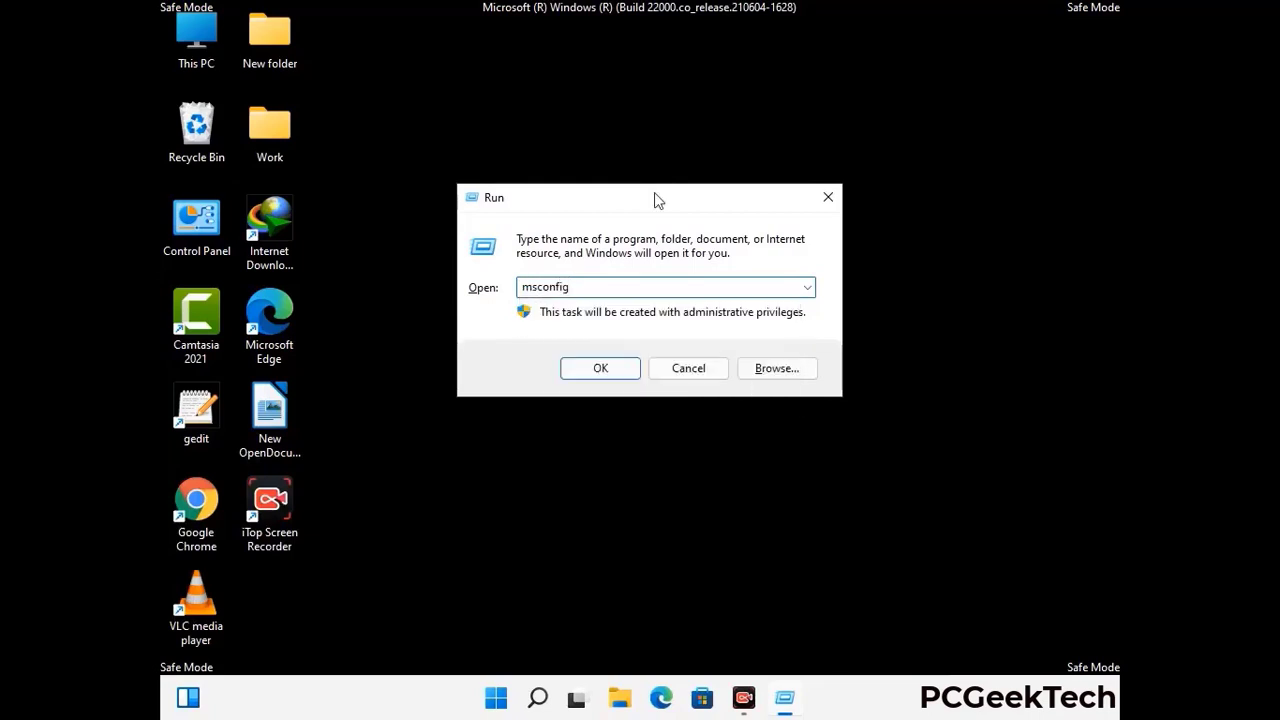
{"action": "left_click", "coordinate": [588, 362]}
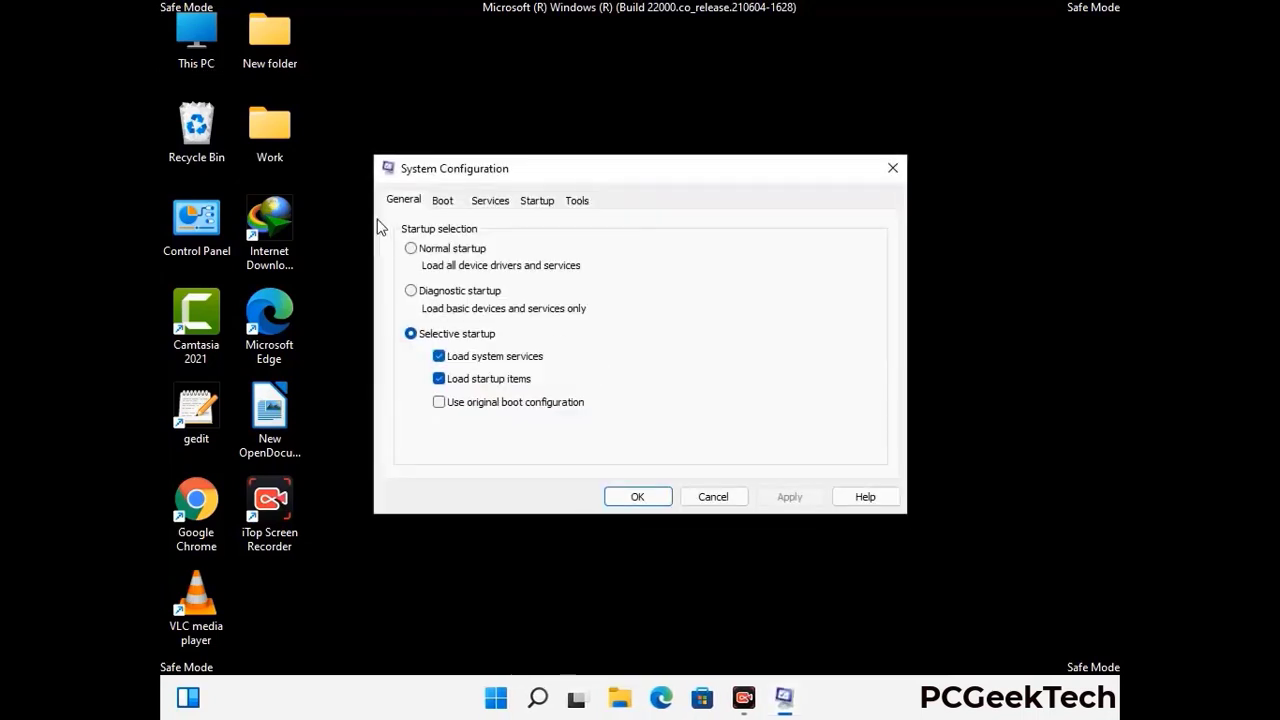
- Turn off Safe boot in the boot options for Windows 11
{"action": "left_click", "coordinate": [442, 200]}
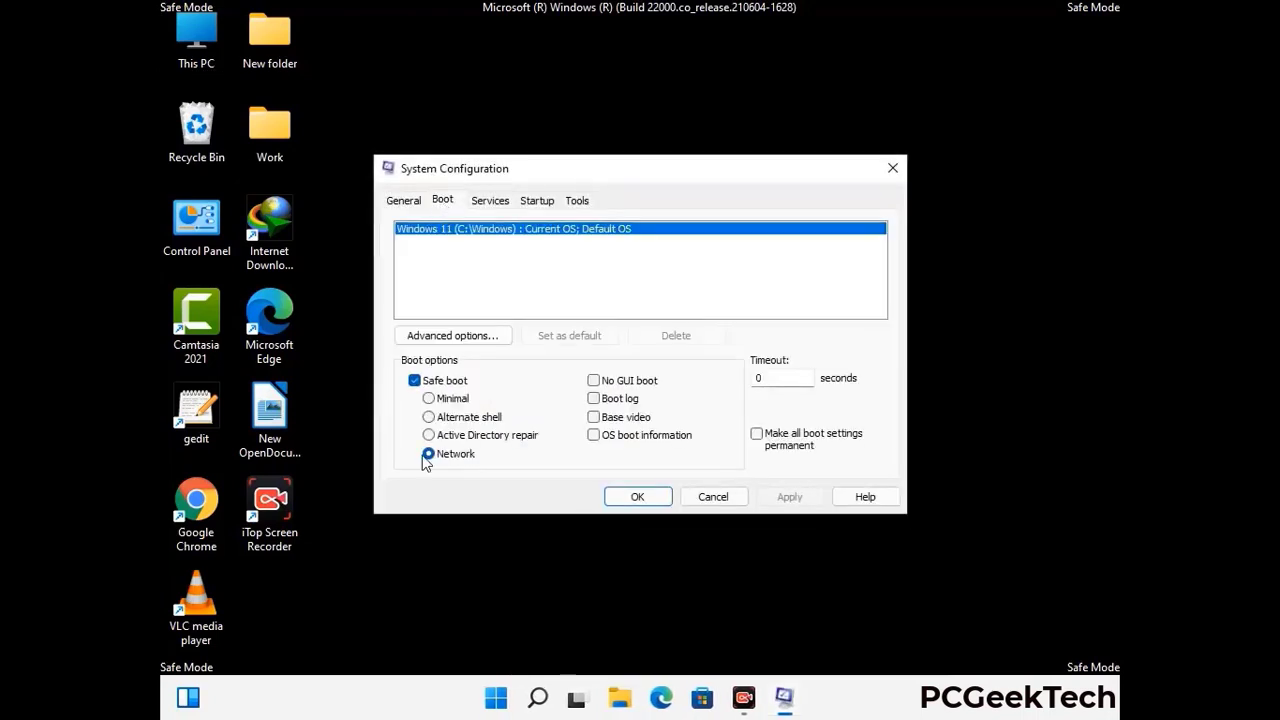
{"action": "left_click", "coordinate": [414, 381]}
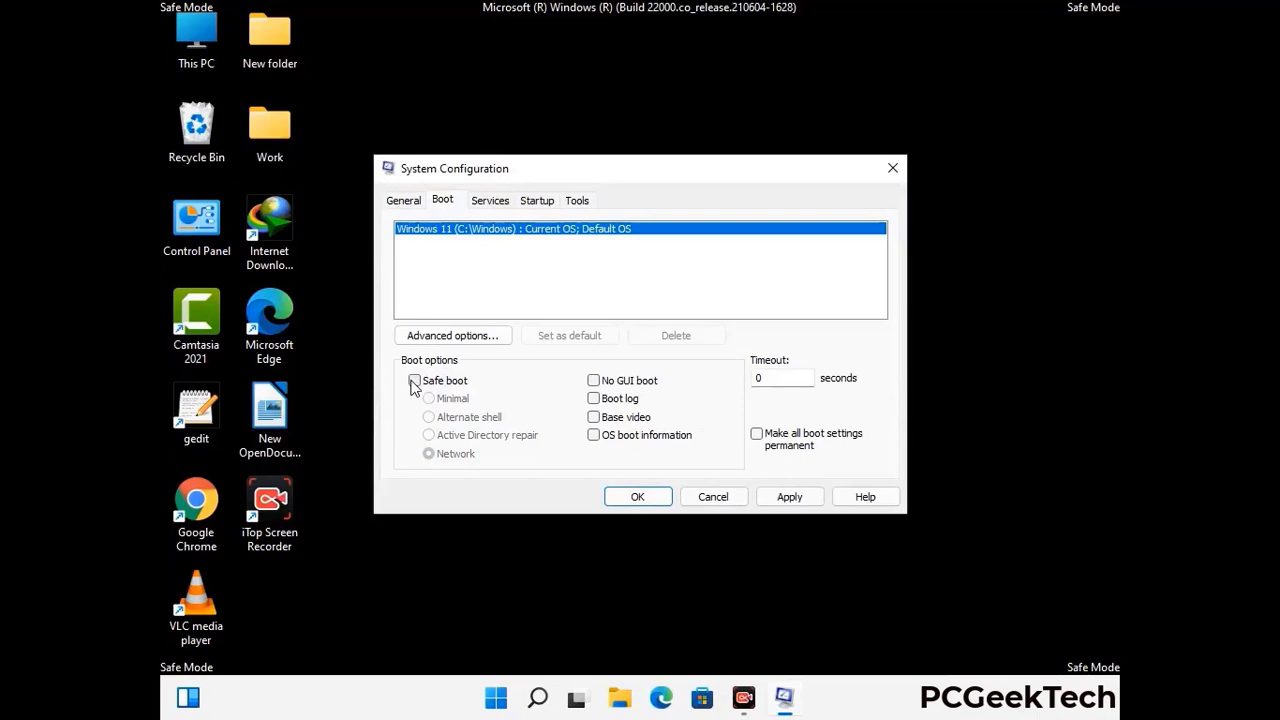